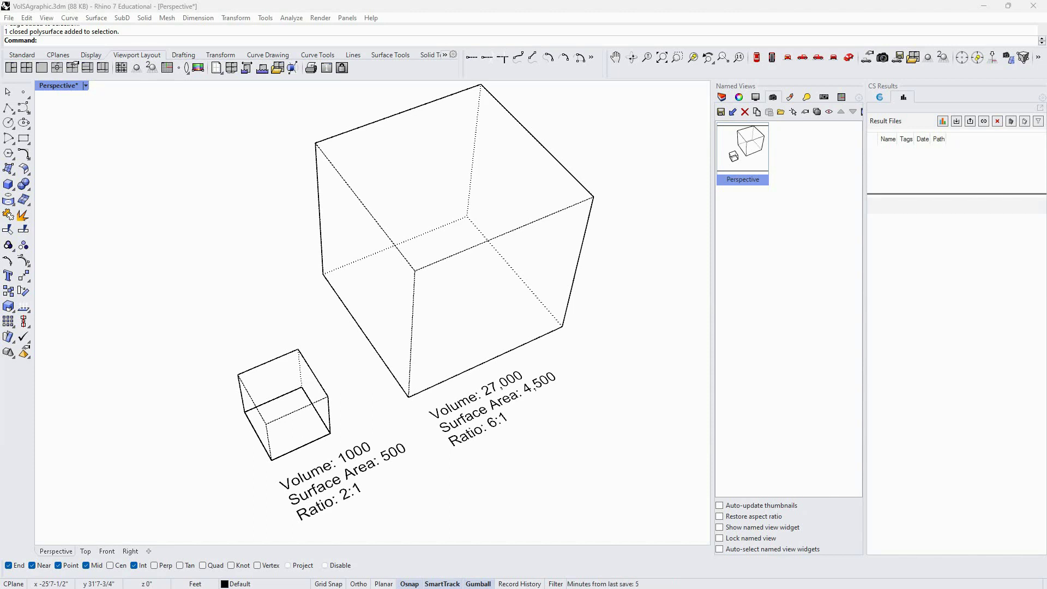
# Draw polylines along the small cube's bottom edge and the large cube's 30-foot vertical edge
pyautogui.click(8, 107)
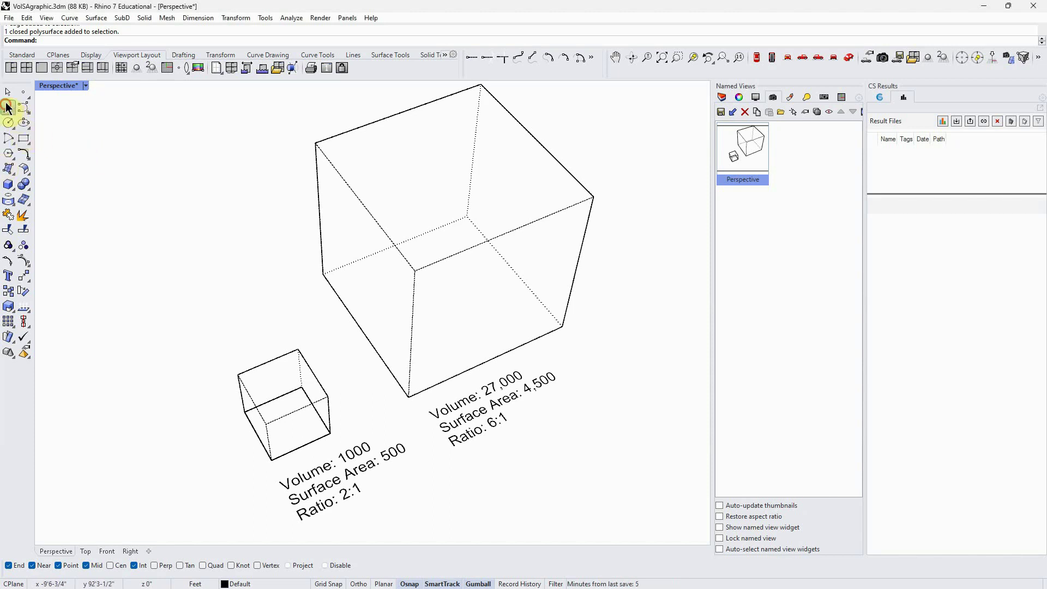
pyautogui.click(270, 461)
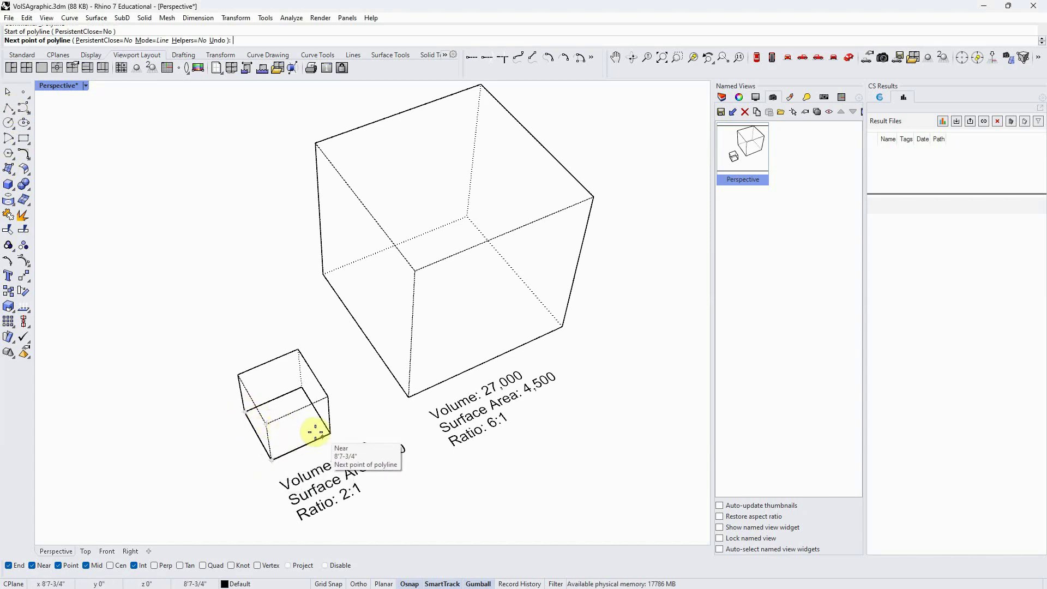
pyautogui.click(194, 433)
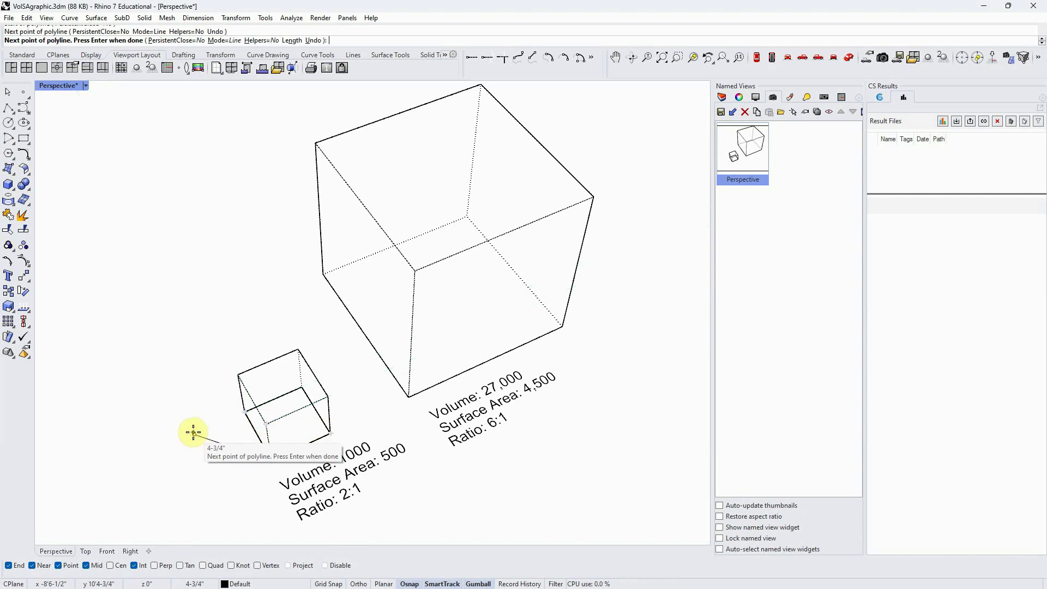
pyautogui.press('Escape')
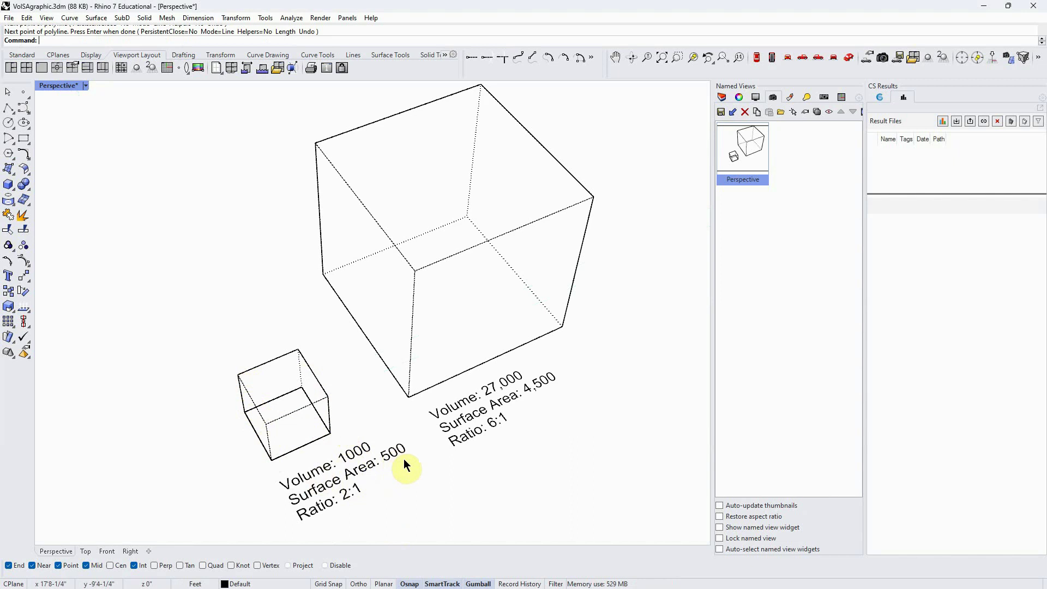
pyautogui.click(10, 109)
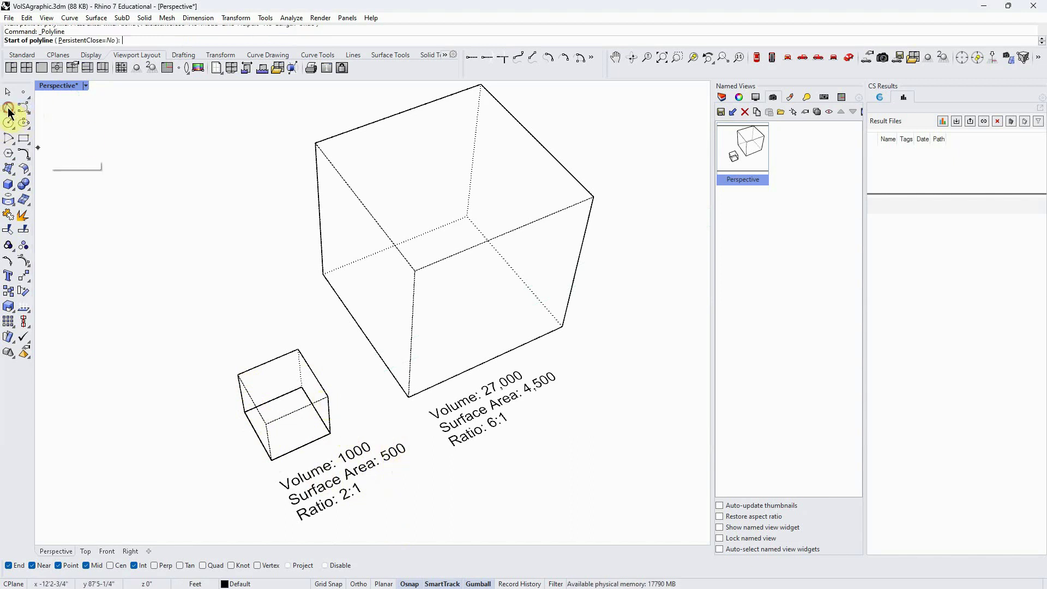
pyautogui.click(324, 276)
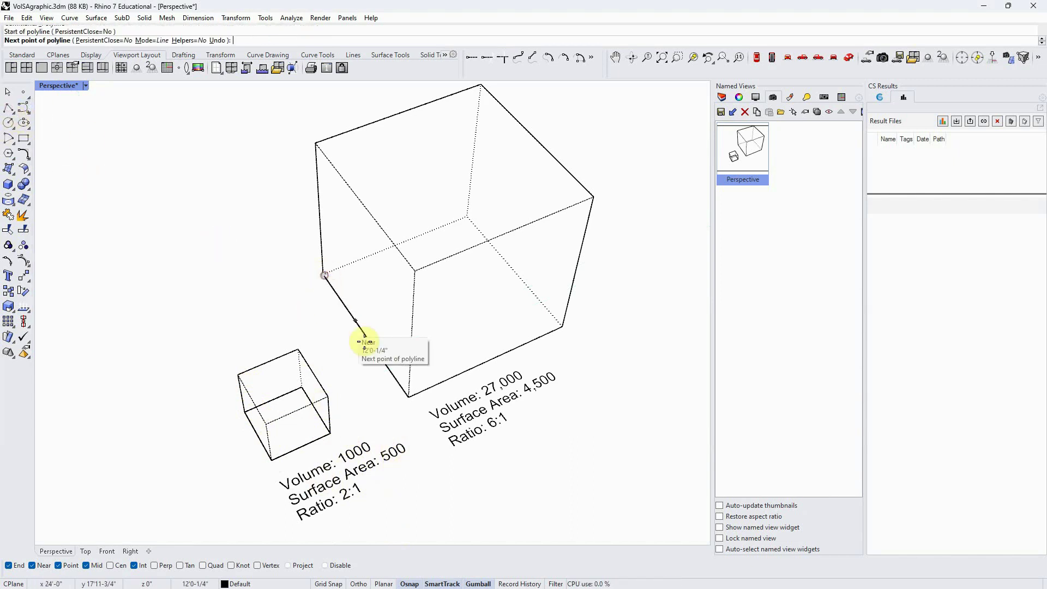
pyautogui.click(315, 145)
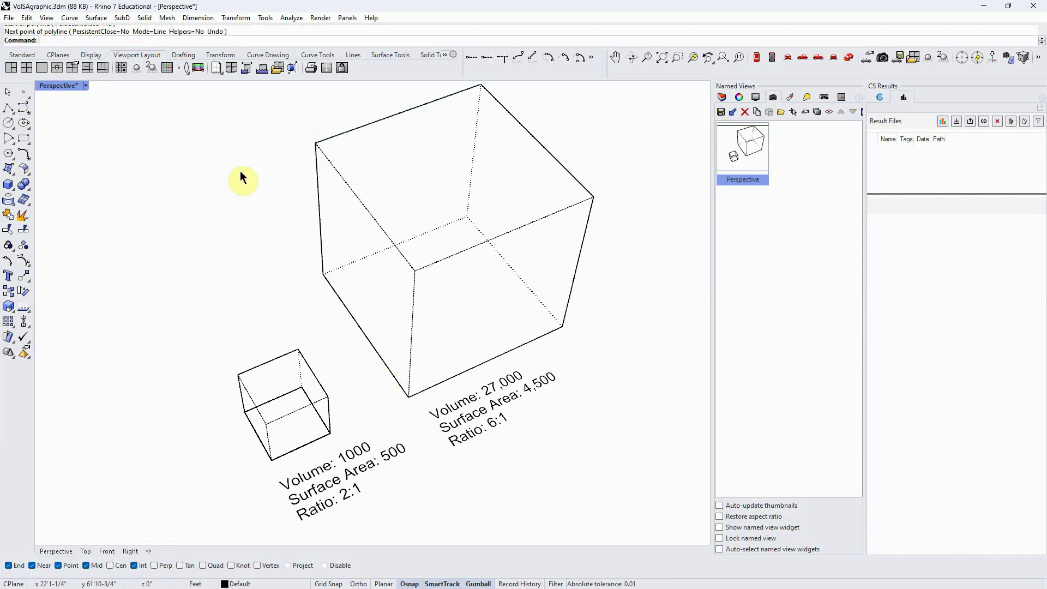
pyautogui.press('Return')
pyautogui.click(497, 420)
pyautogui.click(261, 414)
pyautogui.click(345, 439)
pyautogui.click(291, 450)
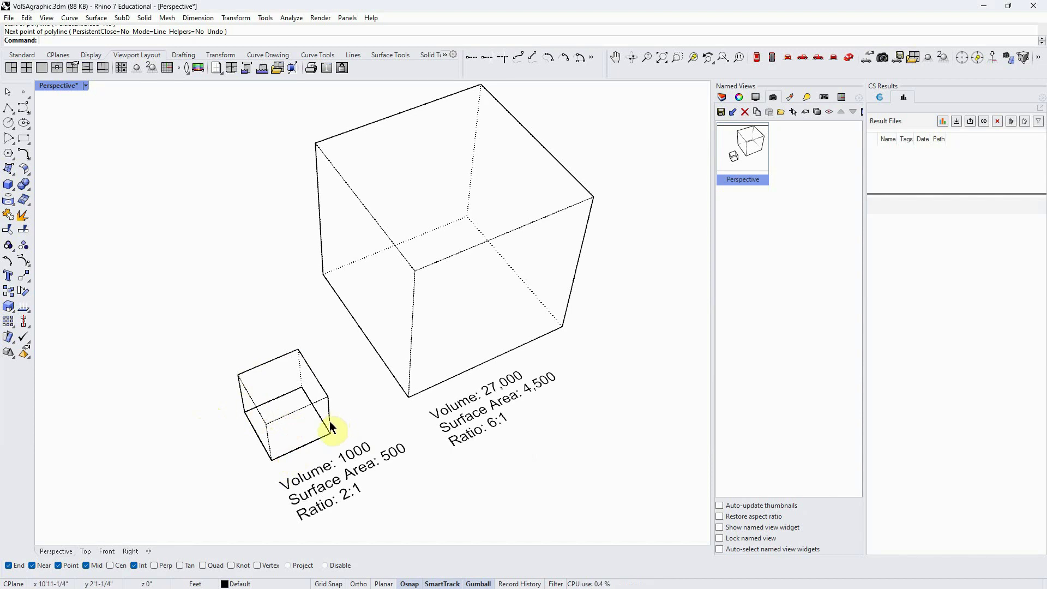
pyautogui.click(410, 355)
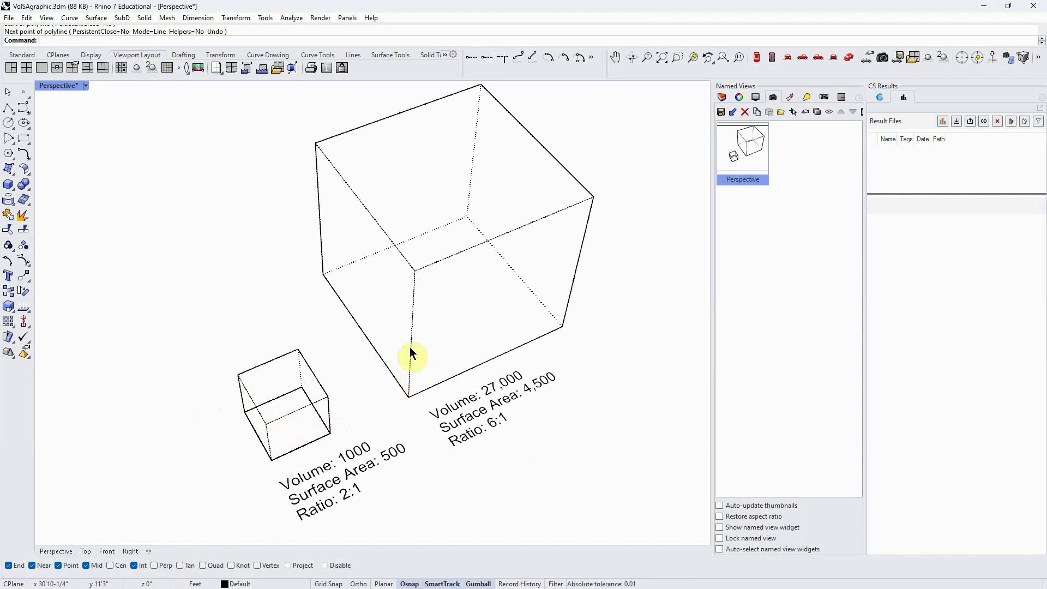
pyautogui.click(298, 439)
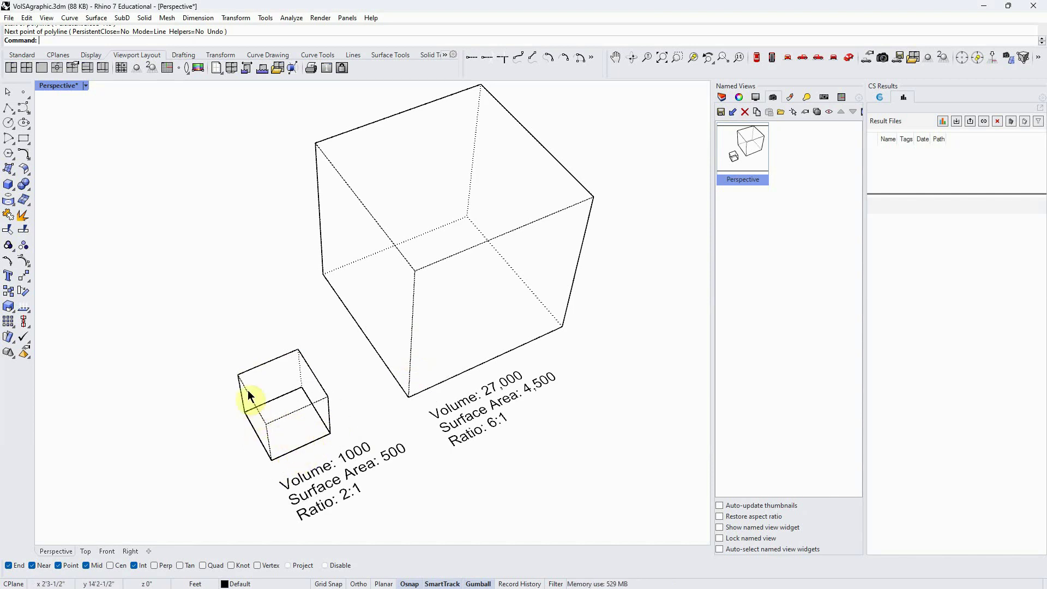
pyautogui.click(299, 435)
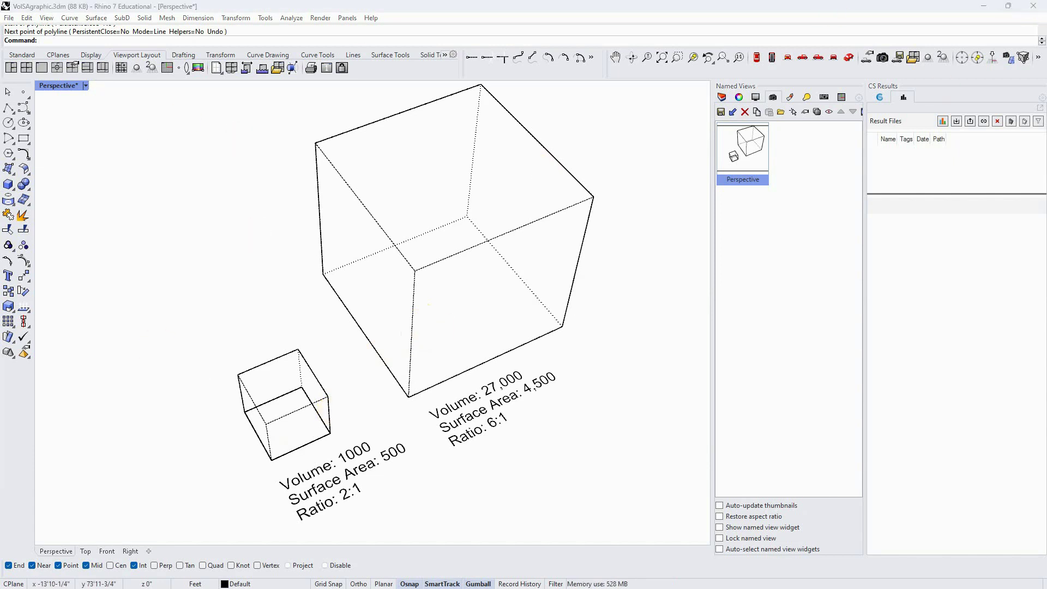
# Minimize the cube diagram, then orbit and zoom the 413.SmallvsLarge view onto the slab and glazed box
pyautogui.click(984, 6)
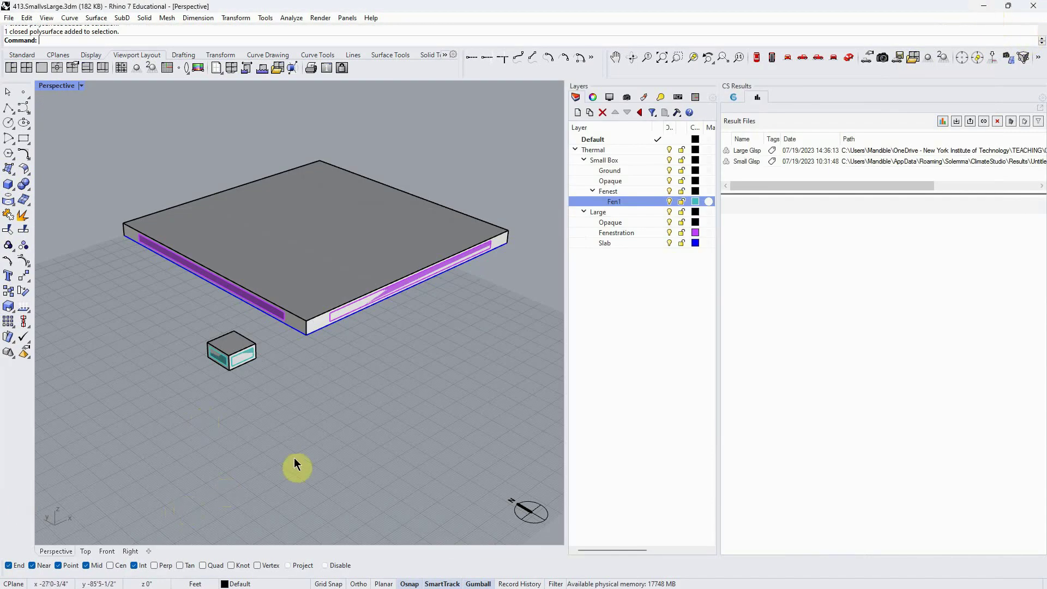
pyautogui.moveTo(293, 412); pyautogui.dragTo(317, 398)
pyautogui.scroll(4, 256, 405)
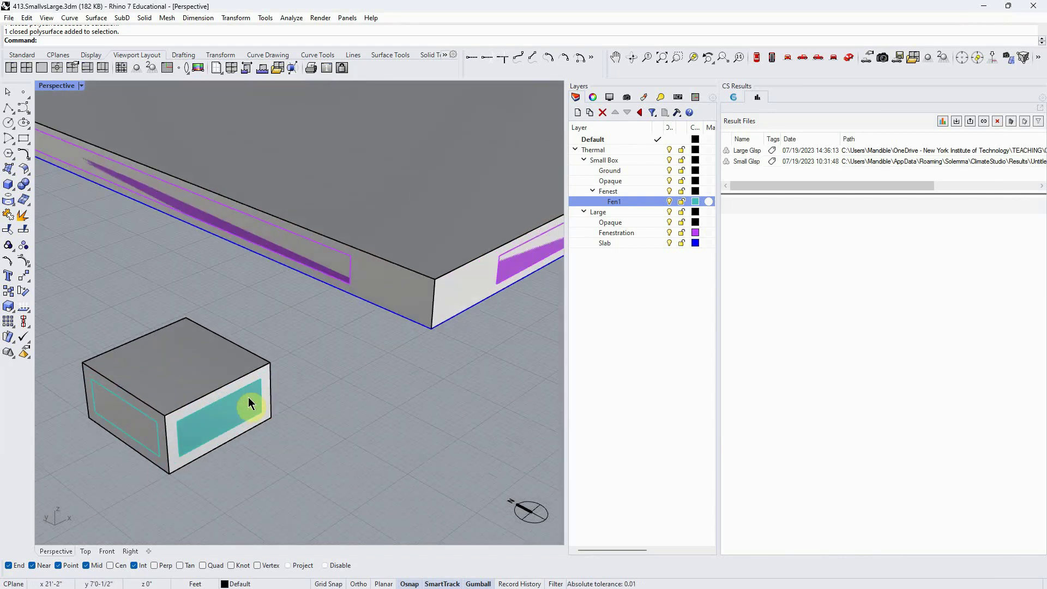
pyautogui.scroll(-3, 311, 366)
pyautogui.scroll(2, 209, 423)
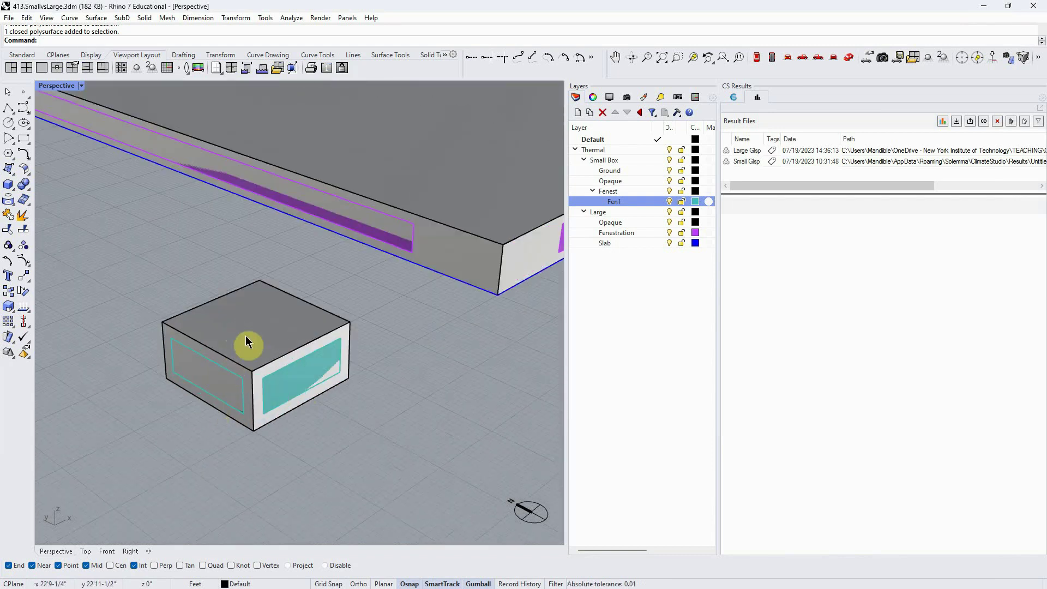
pyautogui.scroll(-6, 284, 444)
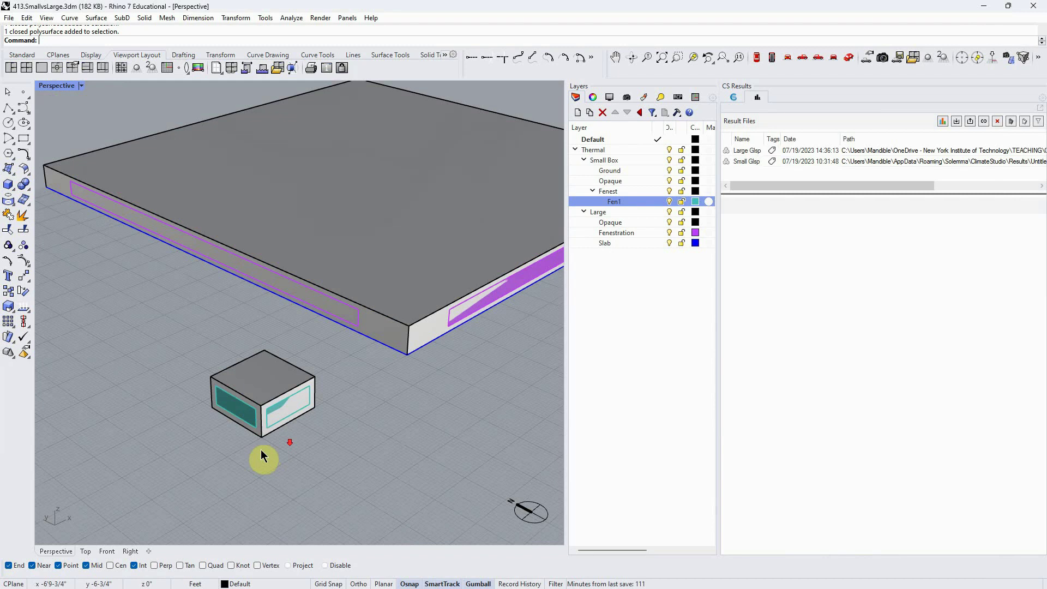
pyautogui.scroll(3, 284, 419)
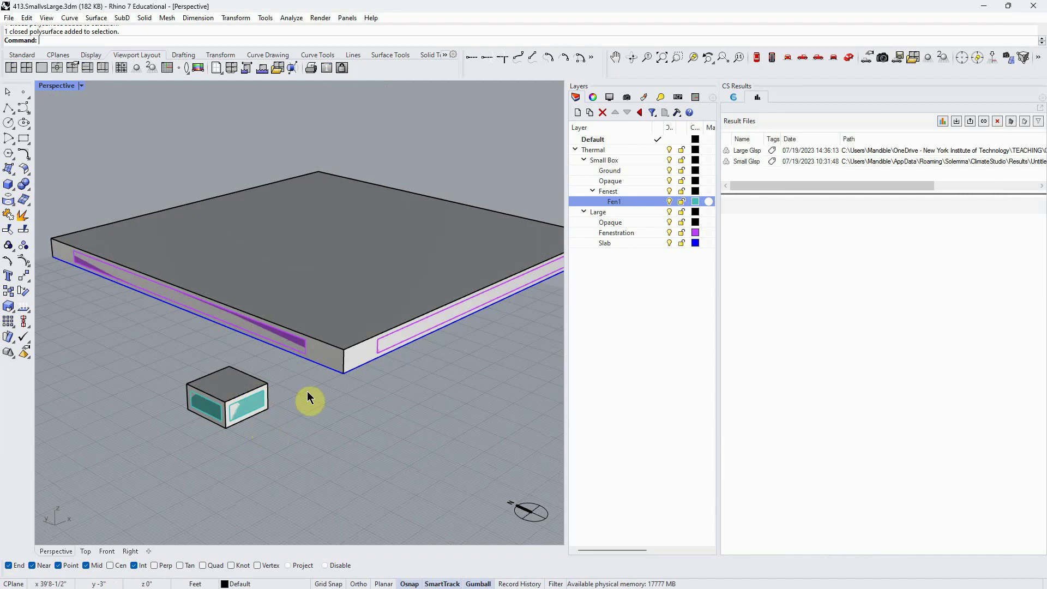
pyautogui.scroll(3, 213, 354)
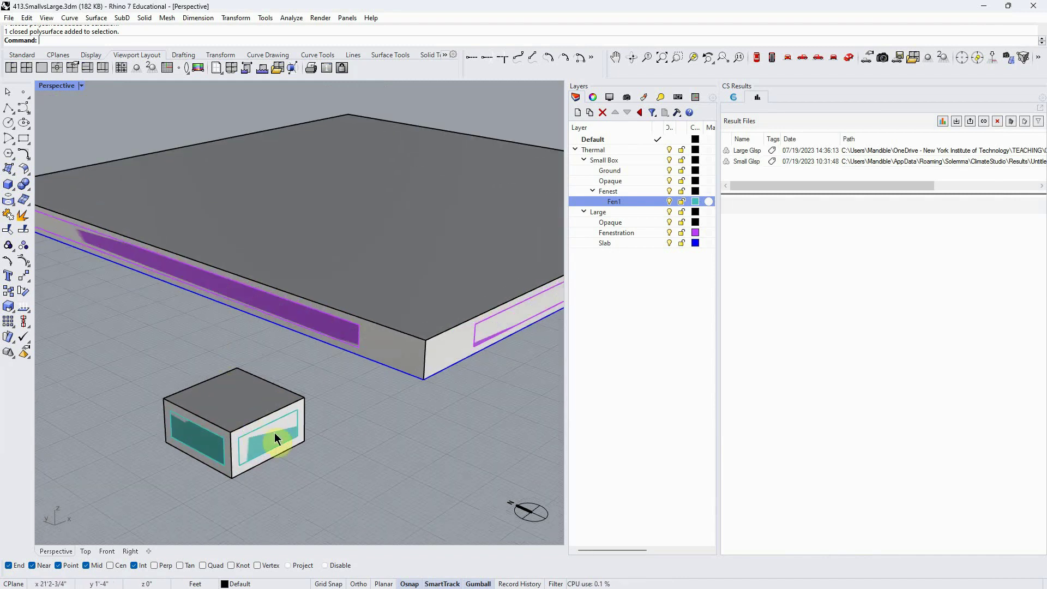
# Show the thermal workflow and review the existing LivingRoom zone and Ground Boundary entries
pyautogui.click(733, 96)
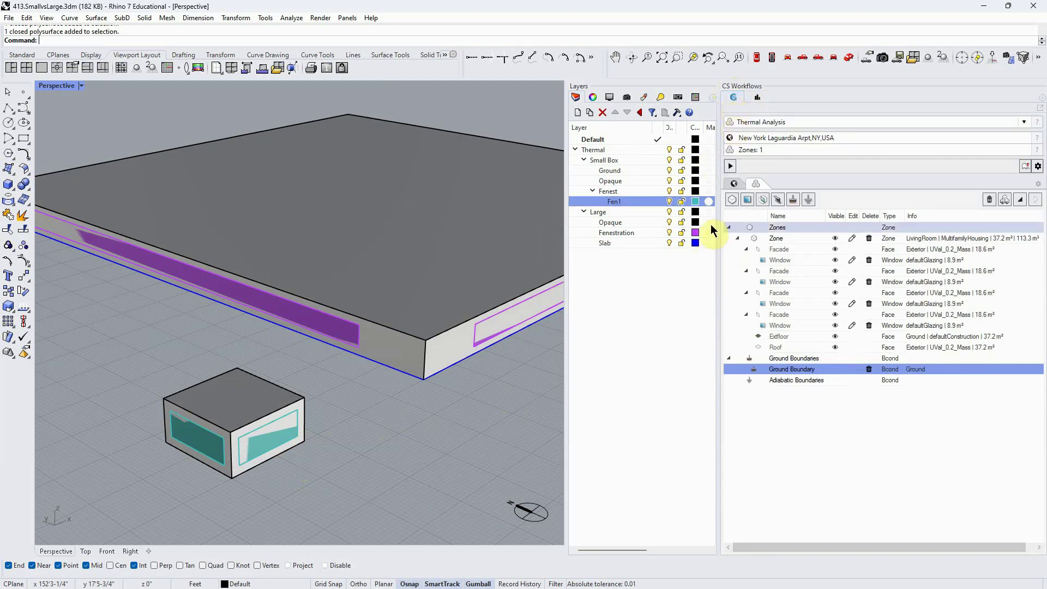
pyautogui.click(729, 226)
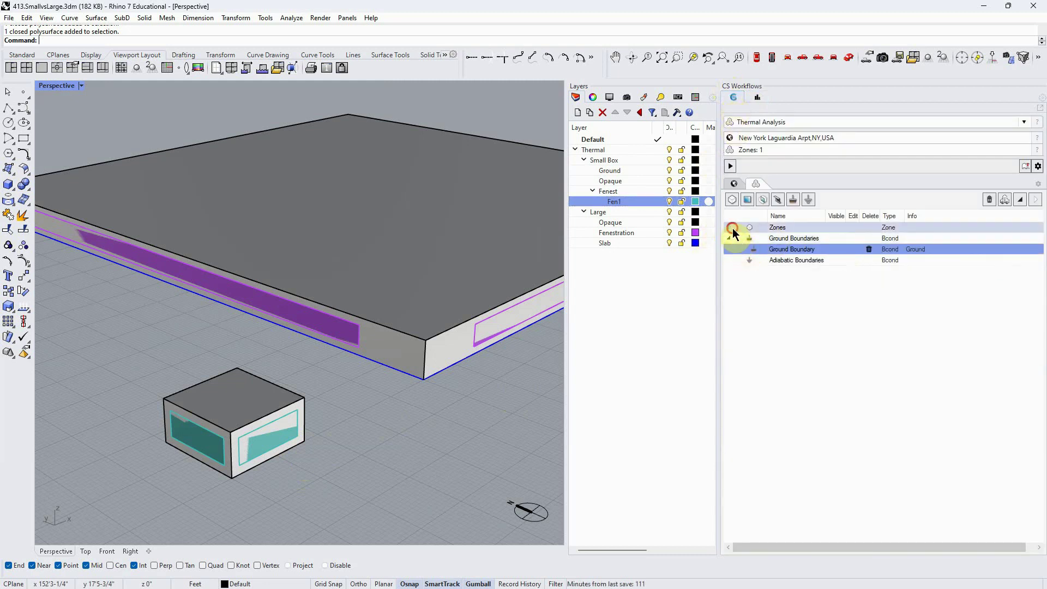
pyautogui.click(731, 228)
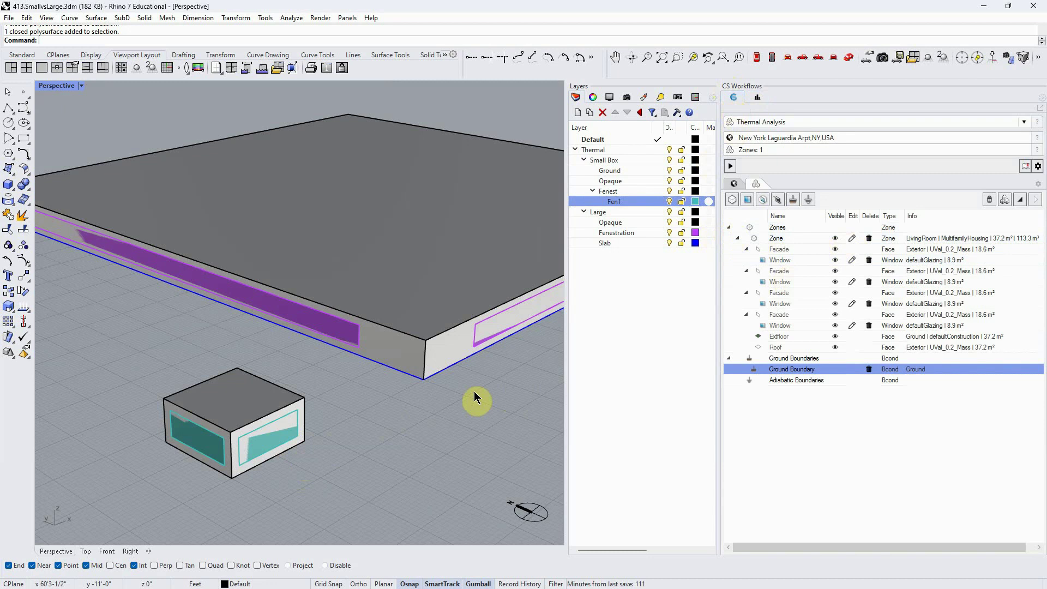
pyautogui.moveTo(479, 398); pyautogui.dragTo(456, 408)
pyautogui.scroll(-5, 457, 408)
pyautogui.moveTo(346, 369); pyautogui.dragTo(402, 332)
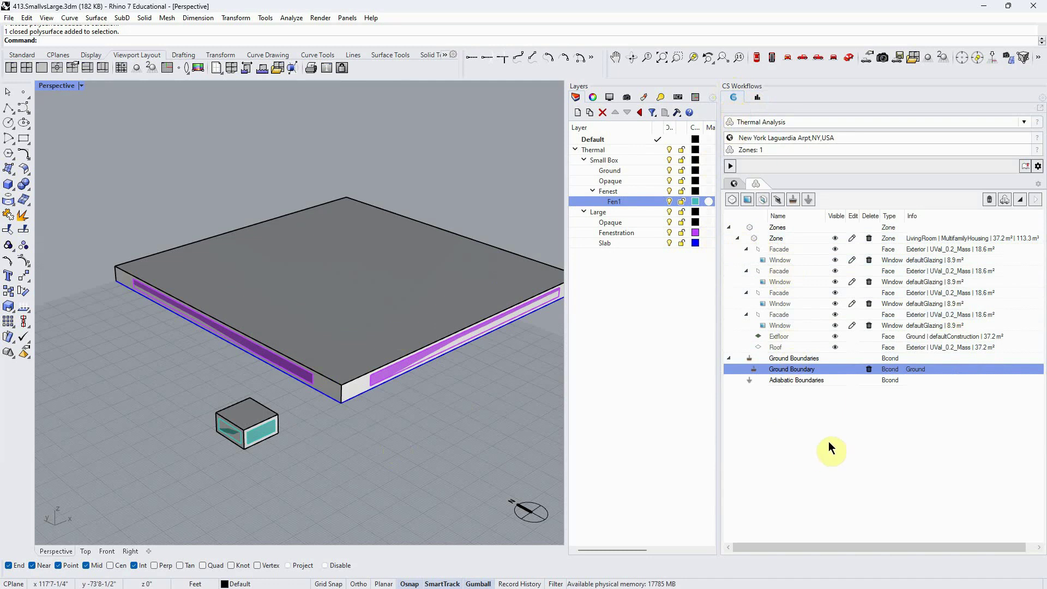
pyautogui.moveTo(276, 402); pyautogui.dragTo(340, 351)
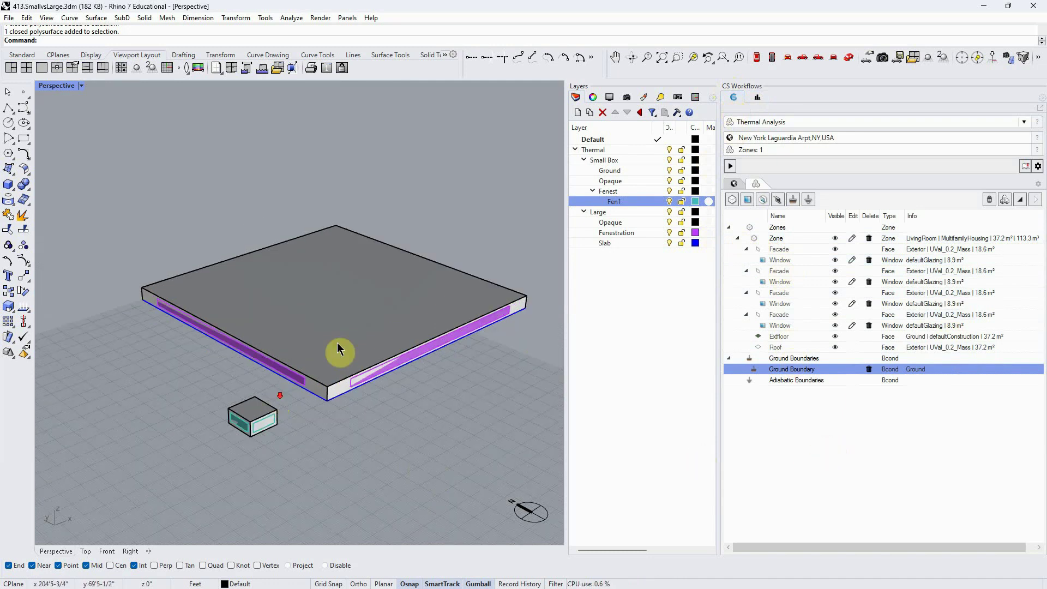
pyautogui.scroll(1, 516, 260)
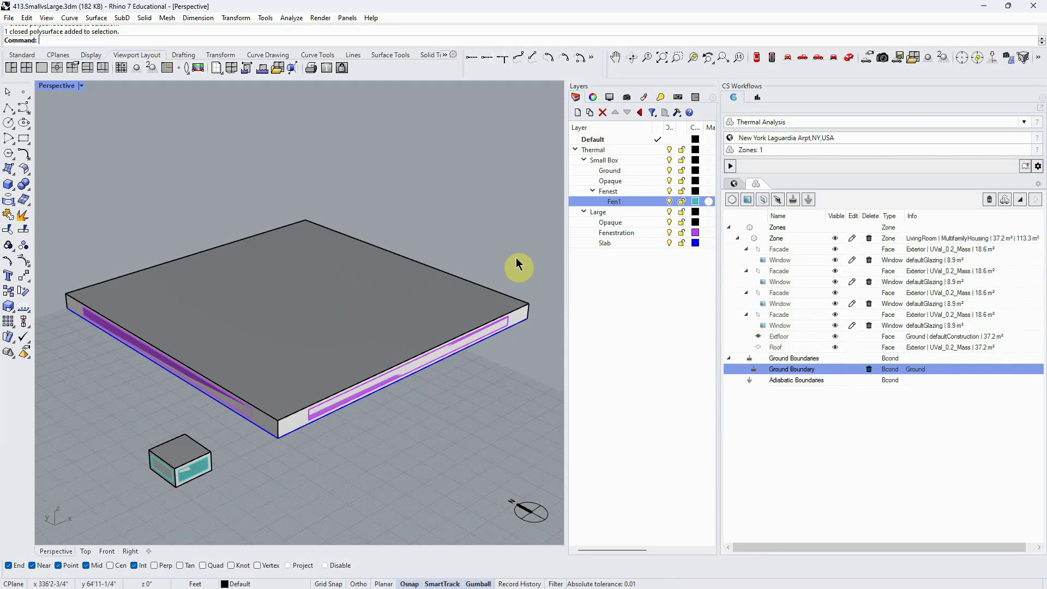
pyautogui.click(739, 239)
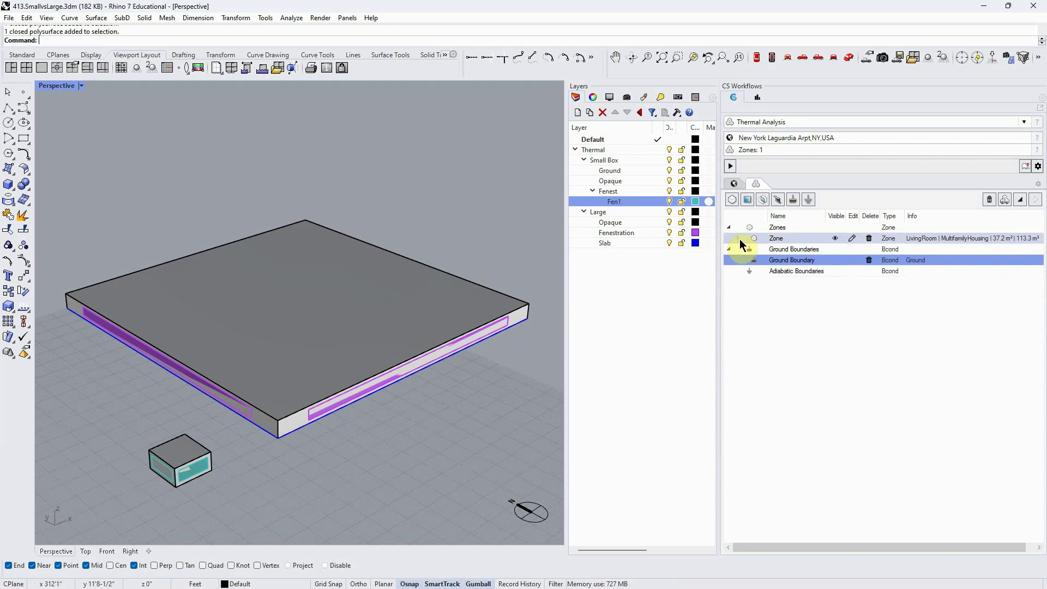
pyautogui.click(785, 256)
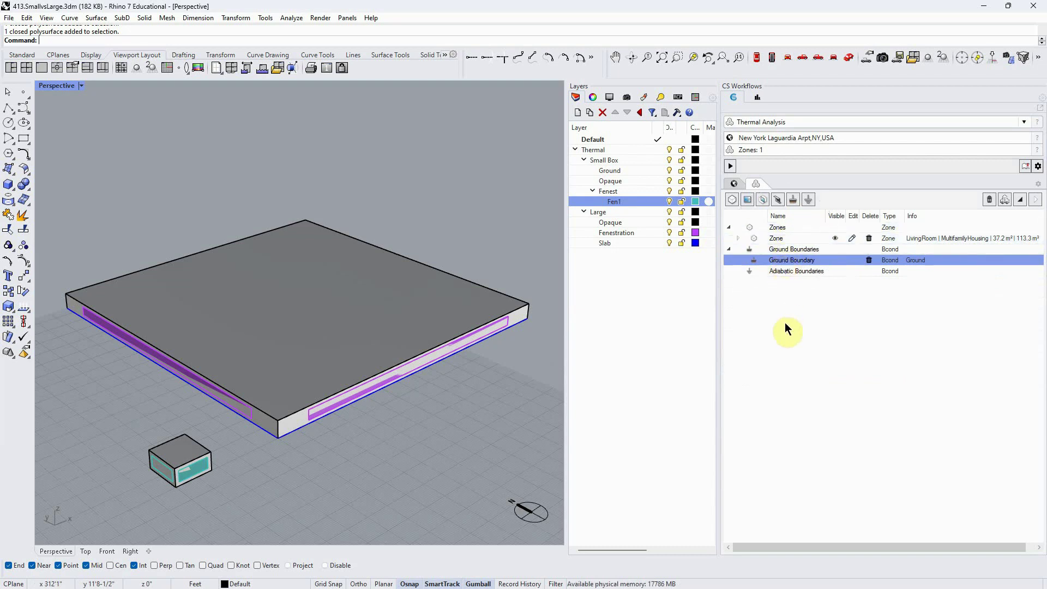
pyautogui.click(779, 264)
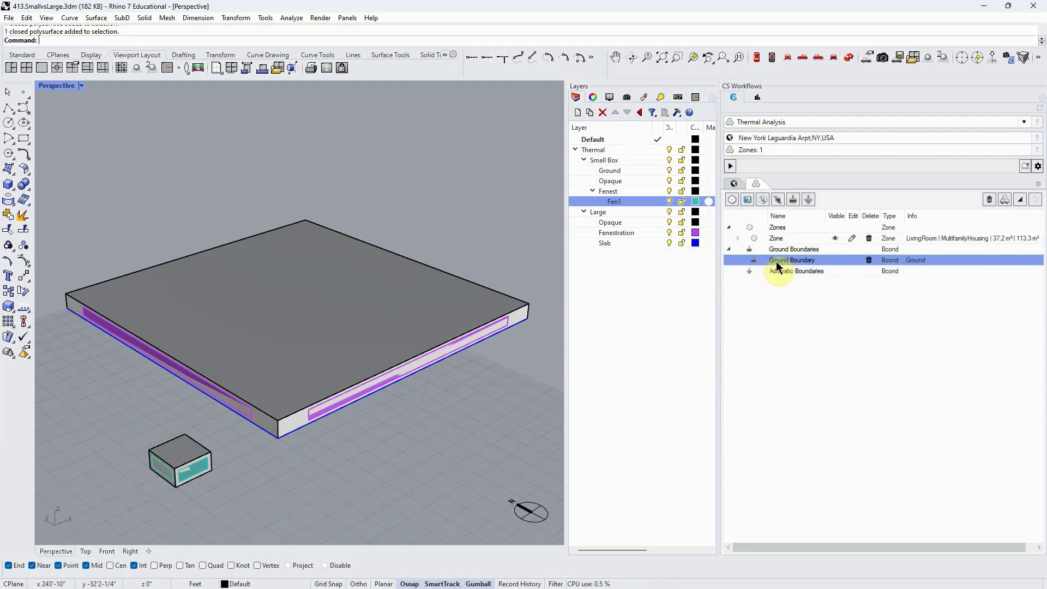
pyautogui.click(395, 353)
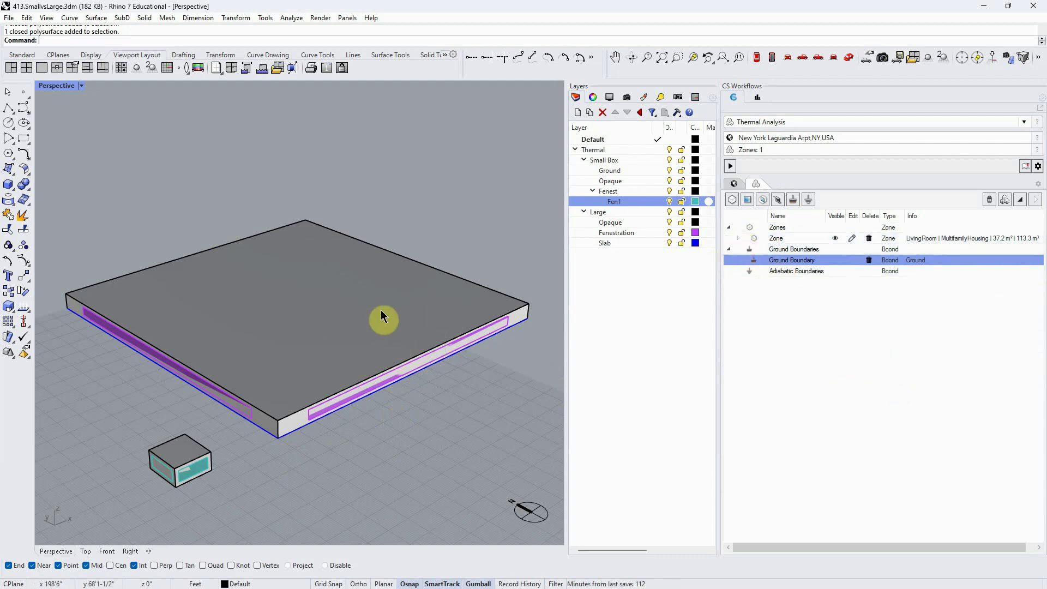
pyautogui.click(818, 263)
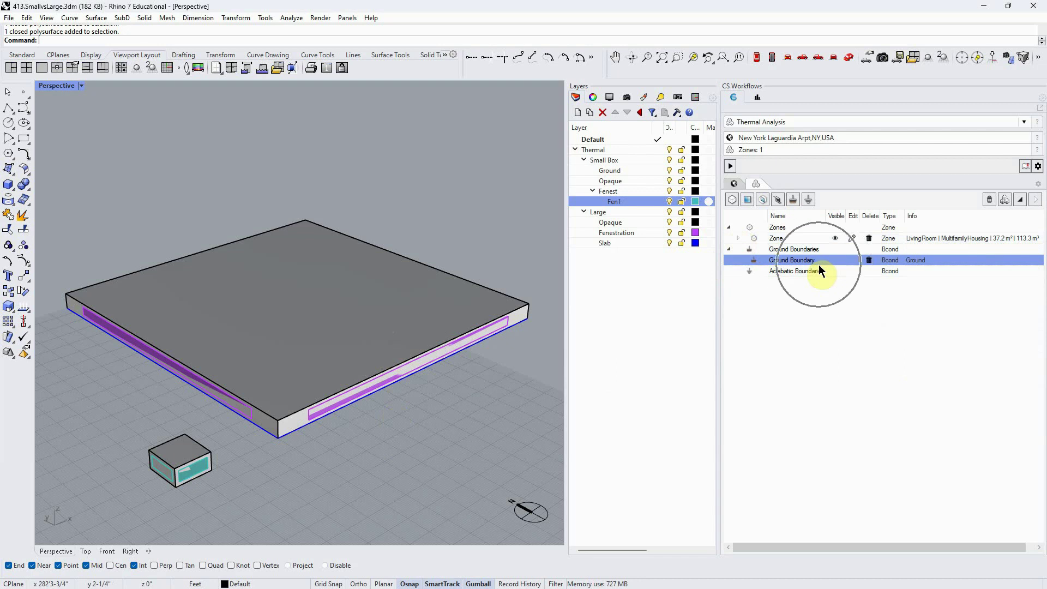
# Delete the LivingRoom zone and the ground boundary, confirming each removal
pyautogui.click(868, 238)
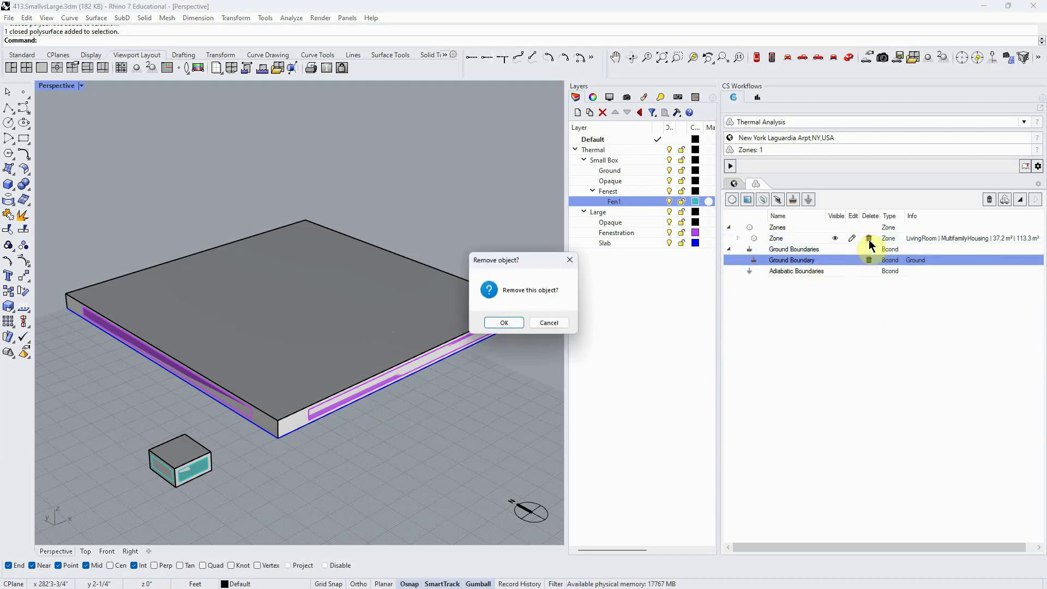
pyautogui.click(505, 325)
pyautogui.click(869, 260)
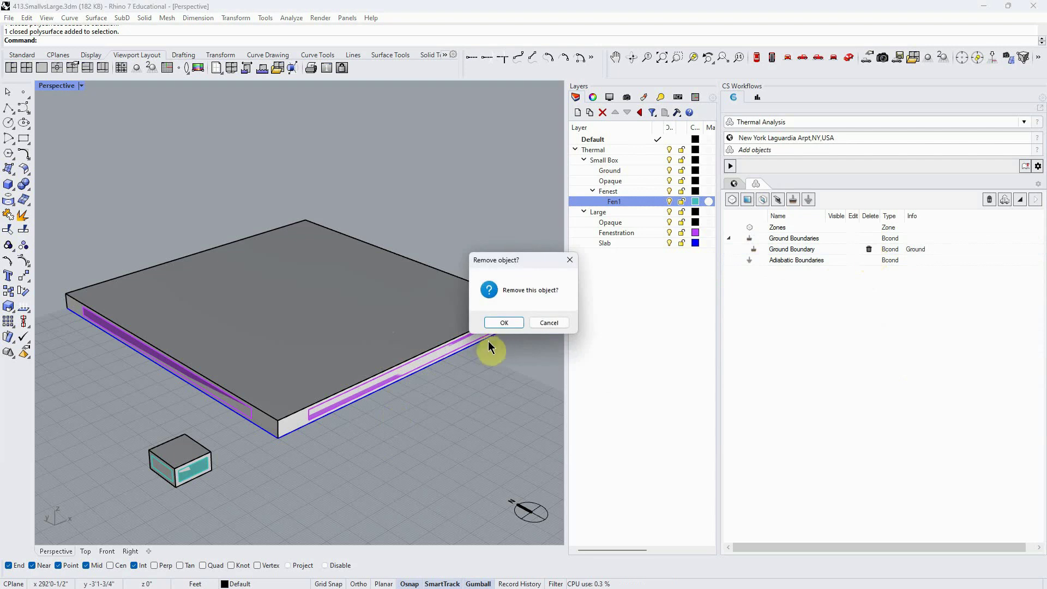
pyautogui.click(500, 324)
# Create a Residential thermal zone from the small box
pyautogui.click(413, 457)
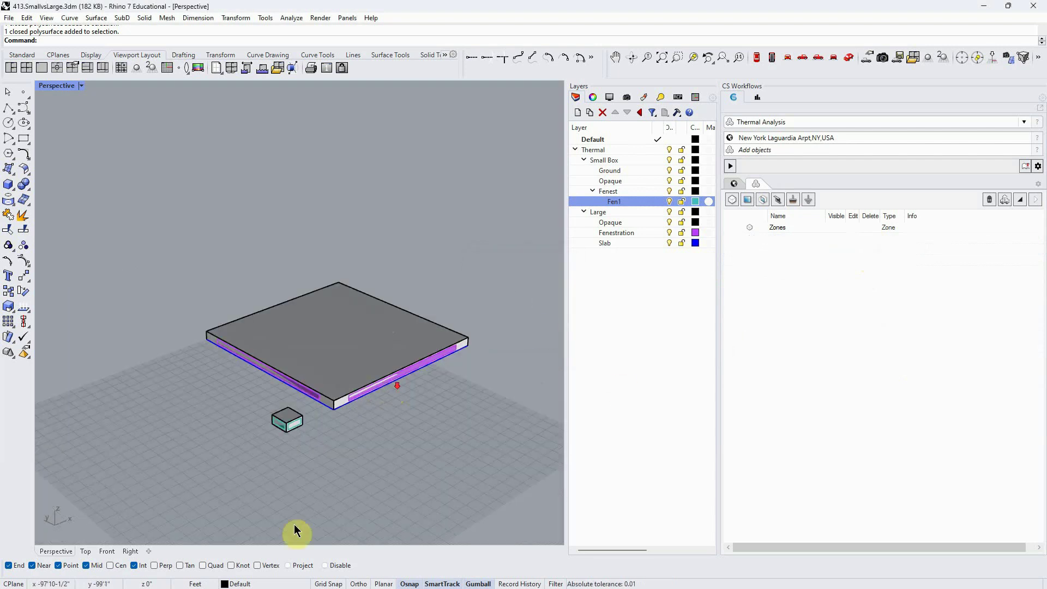
pyautogui.scroll(4, 311, 451)
pyautogui.click(229, 481)
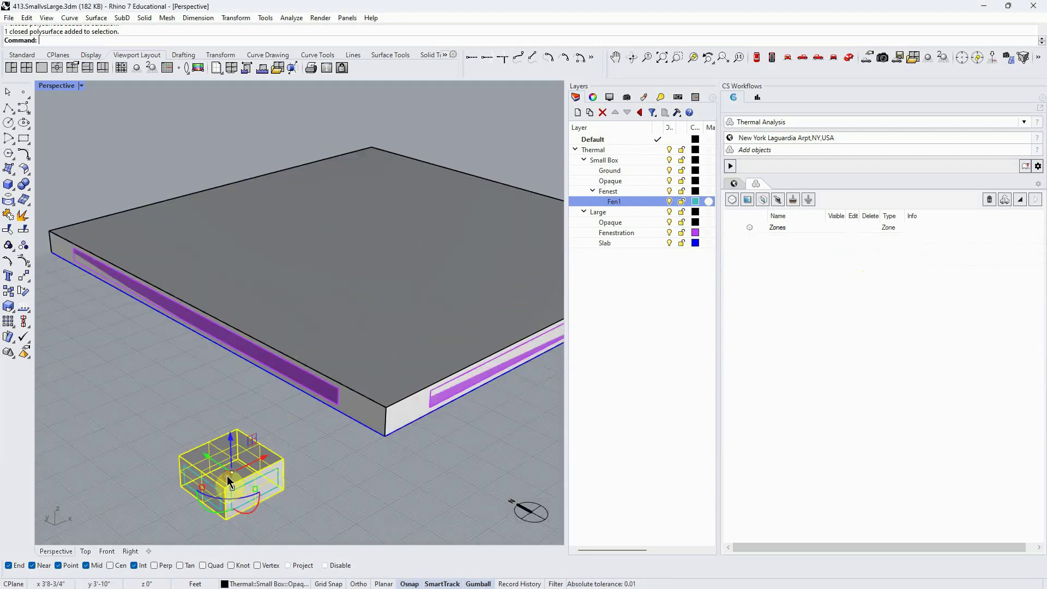
pyautogui.click(735, 201)
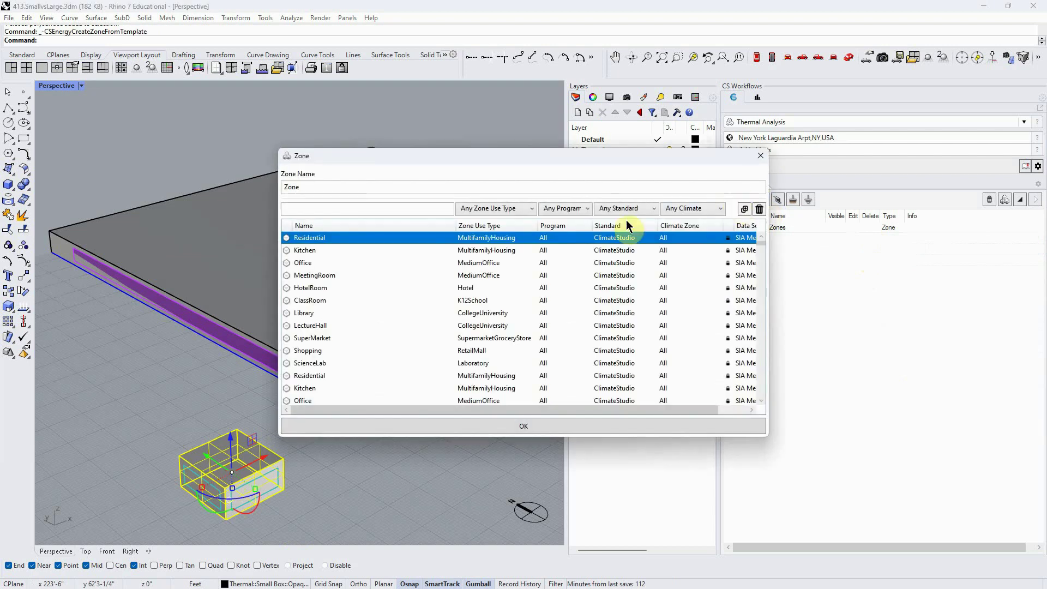
pyautogui.click(313, 239)
pyautogui.click(561, 422)
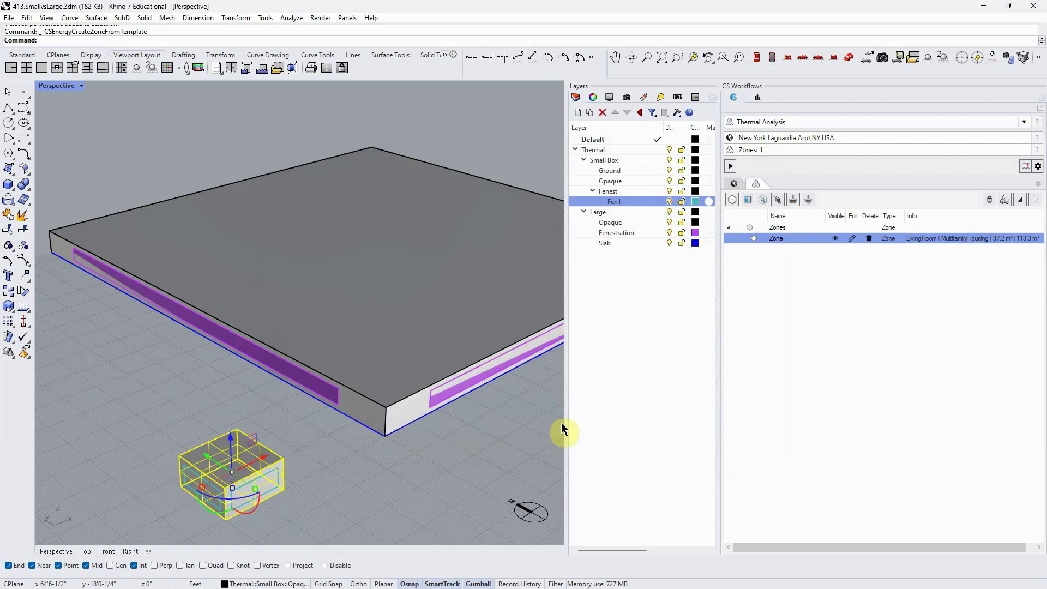
# Turn all Fen1 layer surfaces into windows using defaultGlazing
pyautogui.click(354, 423)
pyautogui.scroll(2, 299, 504)
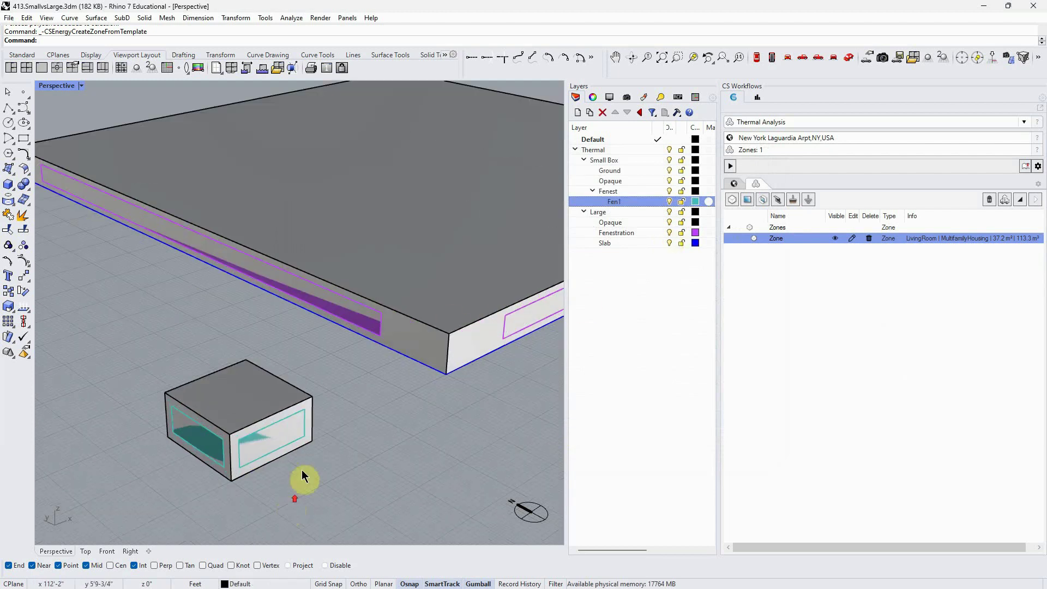
pyautogui.rightClick(613, 201)
pyautogui.click(654, 372)
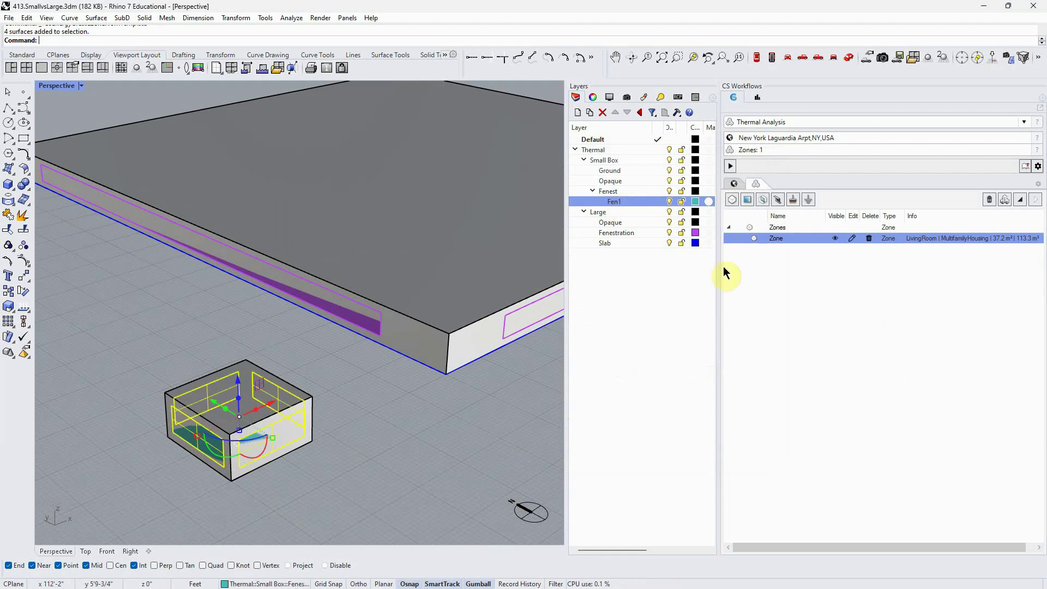
pyautogui.click(748, 201)
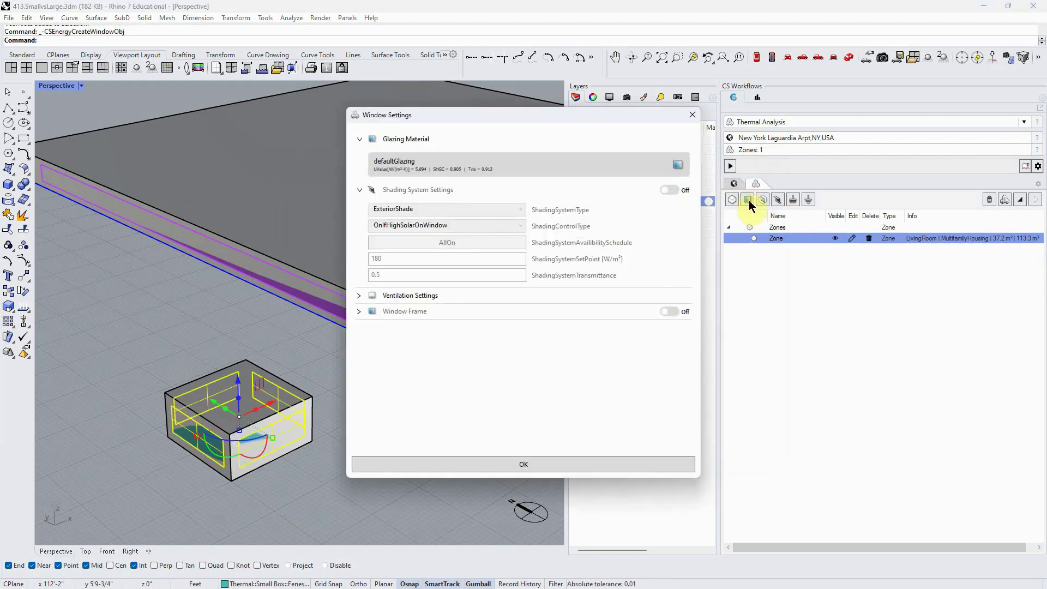
pyautogui.click(467, 171)
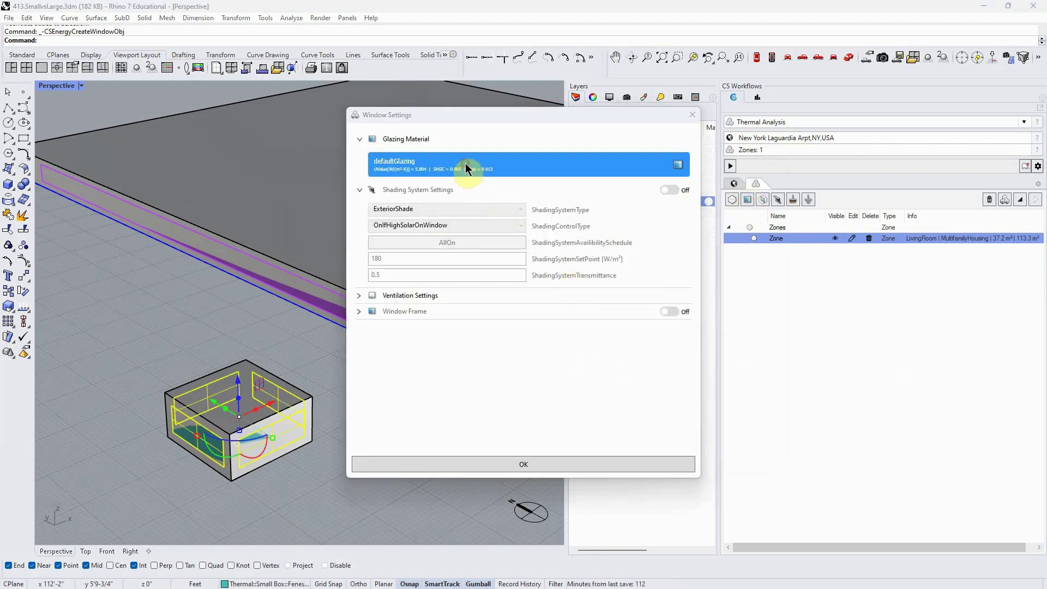
pyautogui.click(534, 470)
pyautogui.click(531, 464)
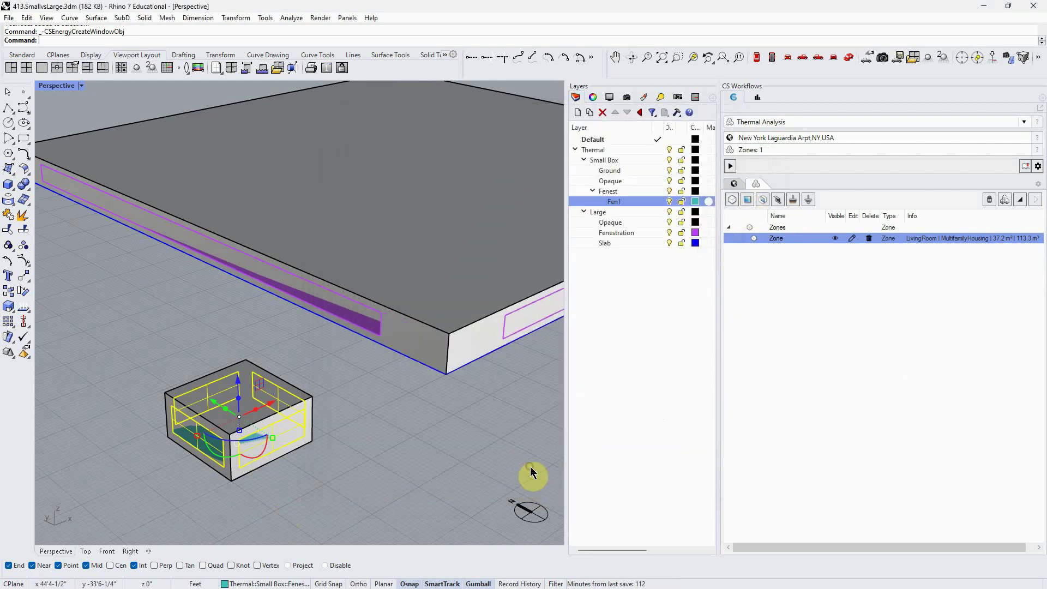
pyautogui.moveTo(468, 440); pyautogui.dragTo(362, 369)
pyautogui.click(229, 416)
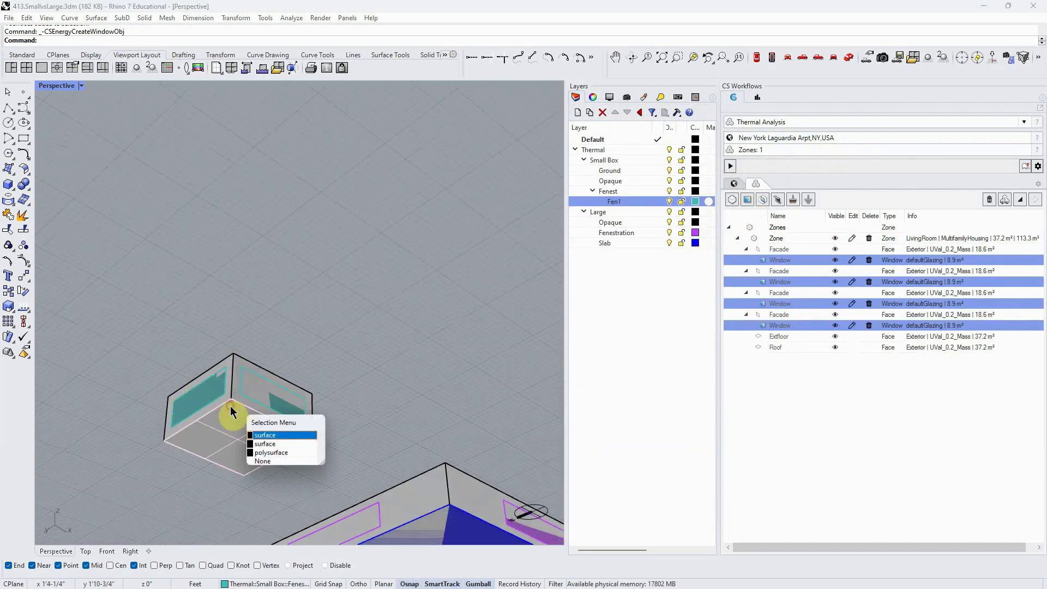
# Set the small box's floor as the ground boundary and run the energy simulation
pyautogui.click(287, 439)
pyautogui.moveTo(315, 340); pyautogui.dragTo(328, 431)
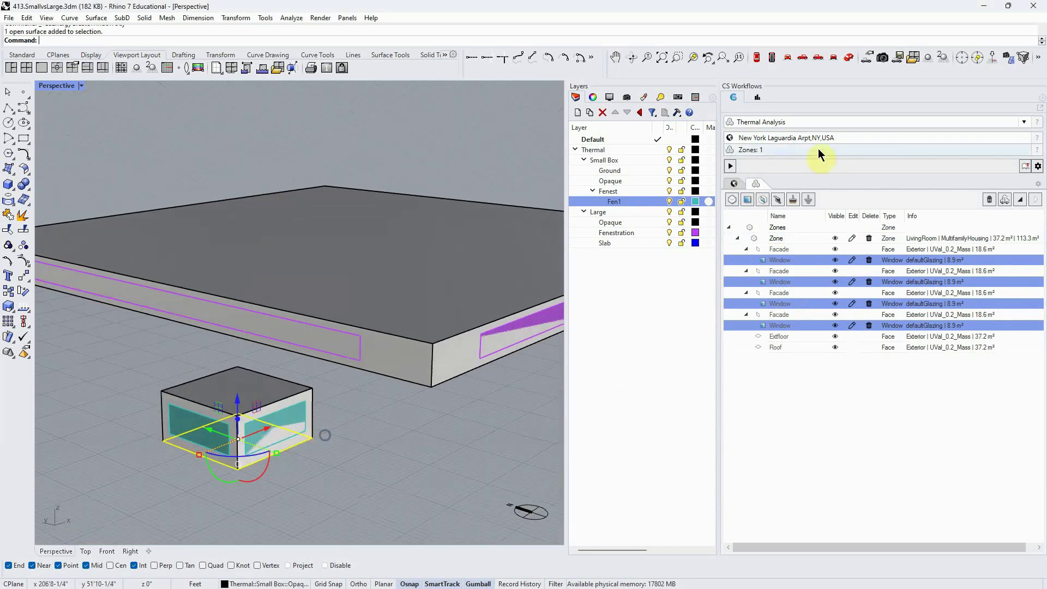
pyautogui.click(793, 200)
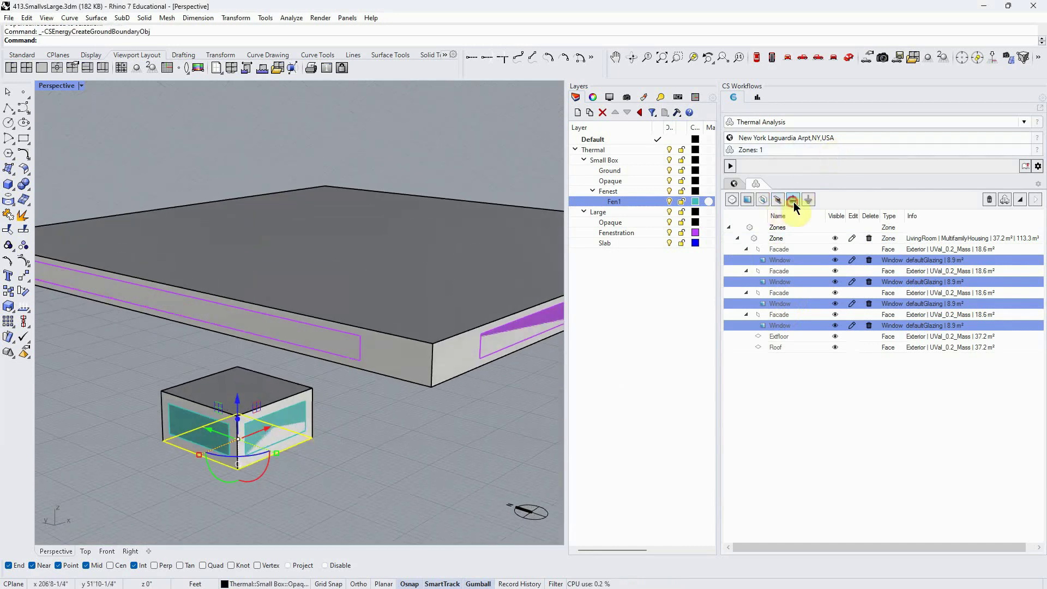
pyautogui.click(730, 167)
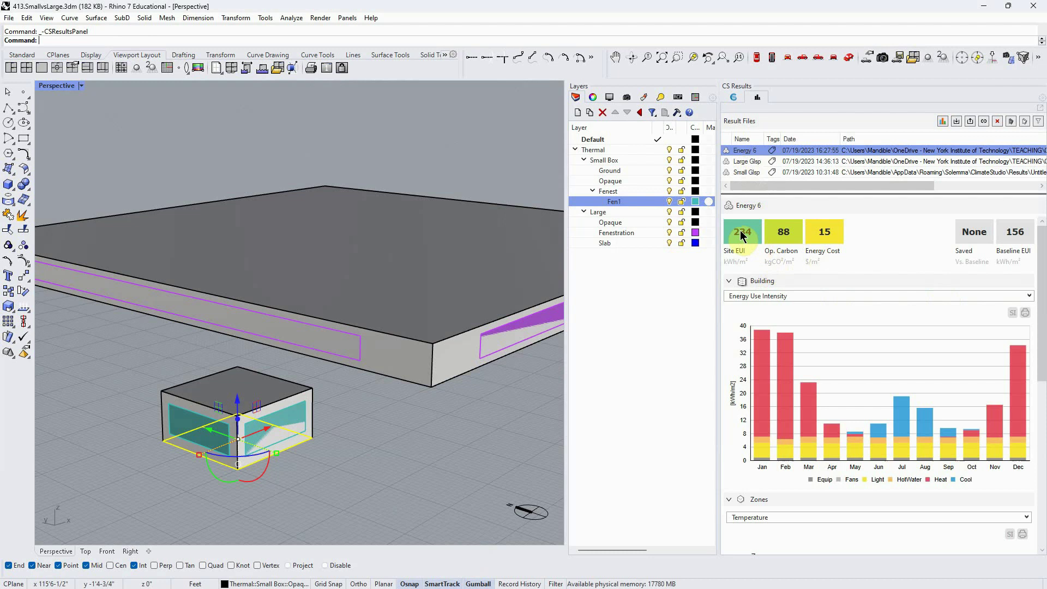
# Return to the Thermal Analysis workflow, select the large slab, and collapse the Zones entries
pyautogui.click(737, 252)
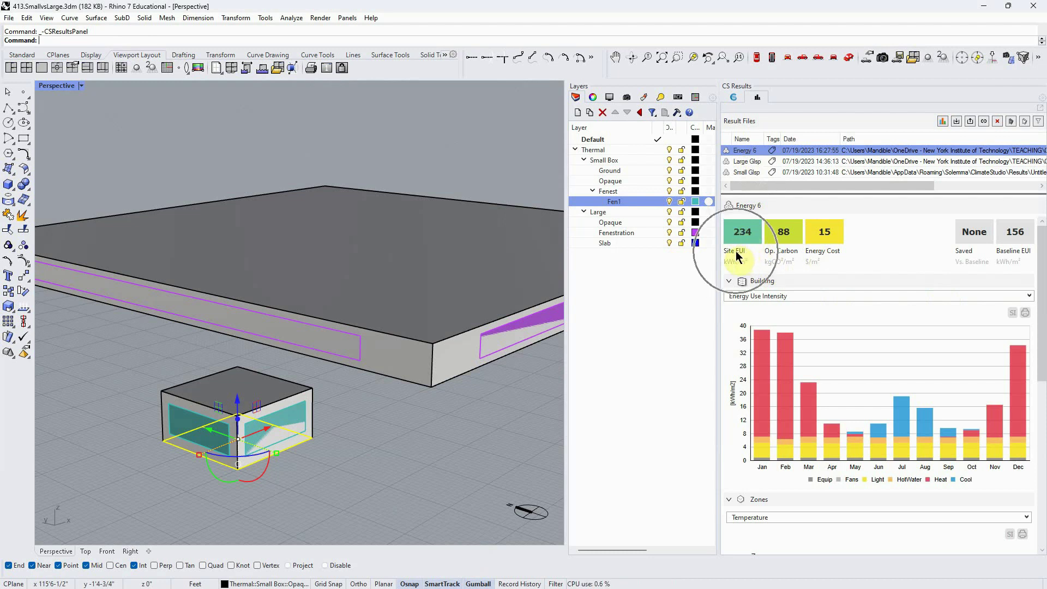
pyautogui.click(743, 240)
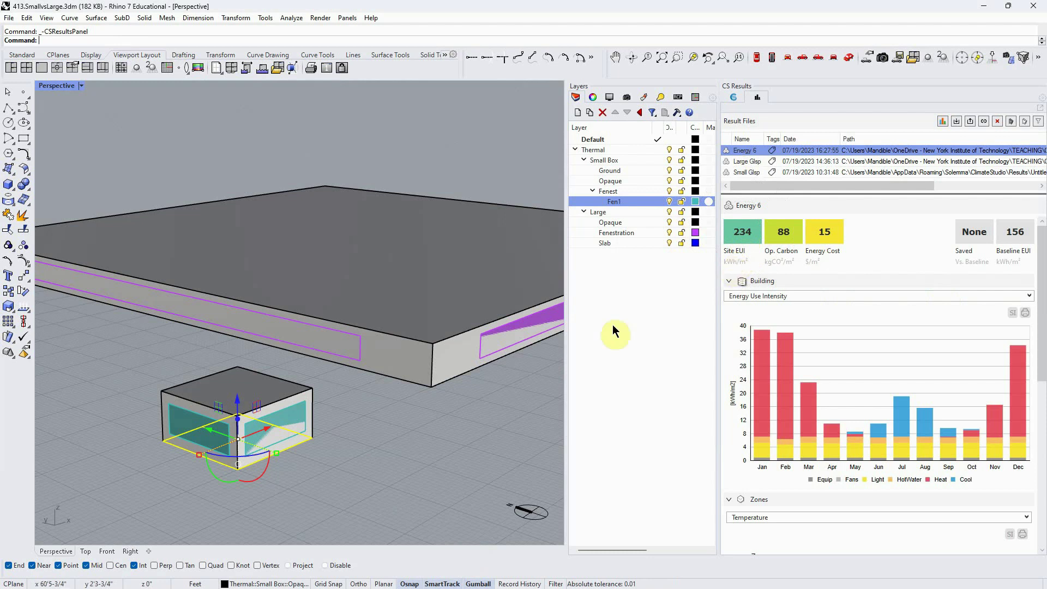
pyautogui.scroll(-3, 308, 335)
pyautogui.scroll(-4, 338, 381)
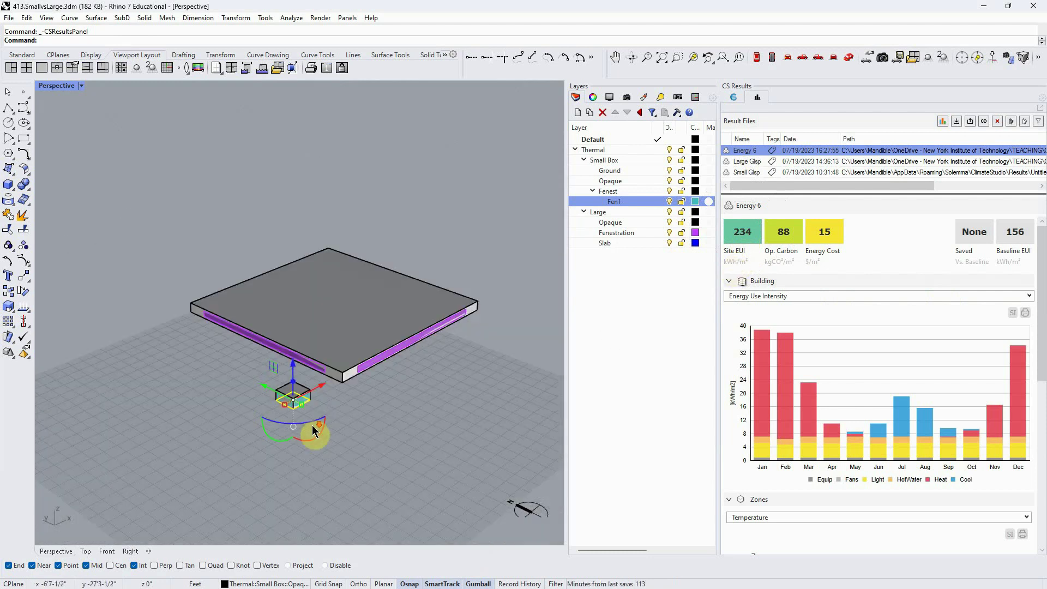
pyautogui.click(736, 100)
pyautogui.scroll(3, 406, 310)
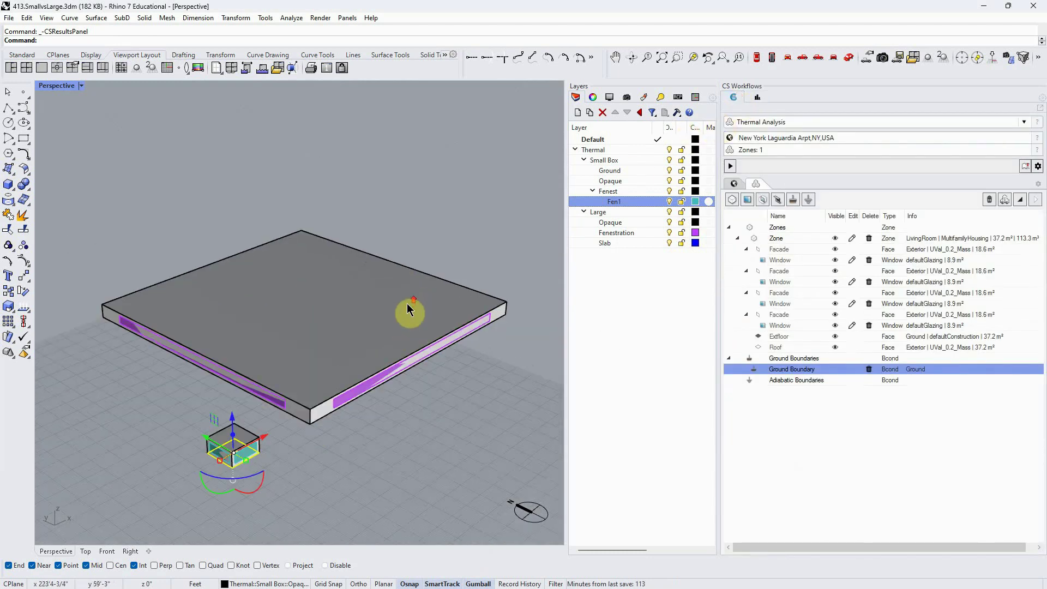
pyautogui.click(355, 350)
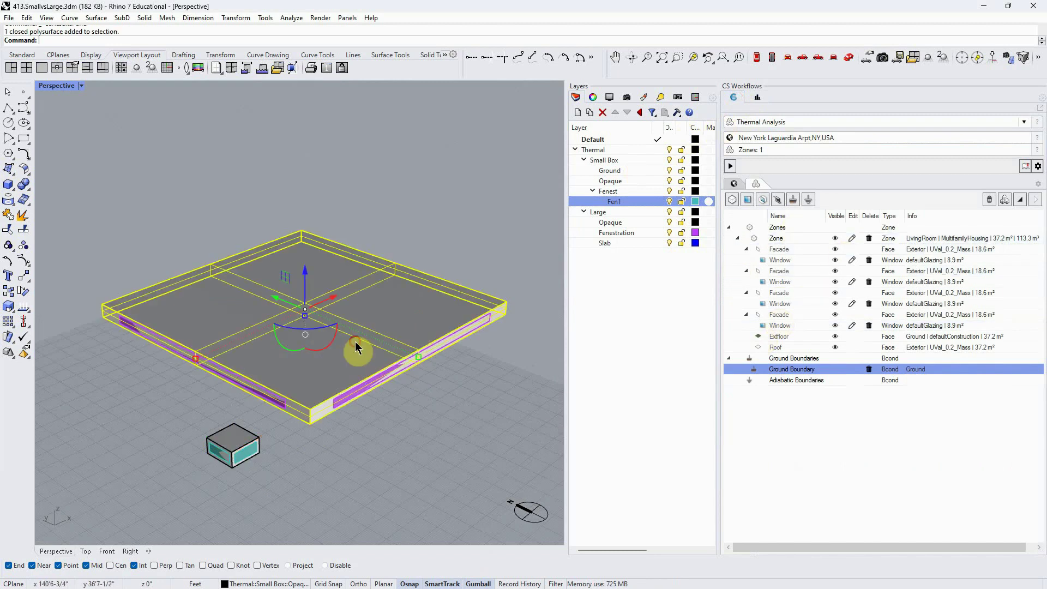
pyautogui.click(731, 230)
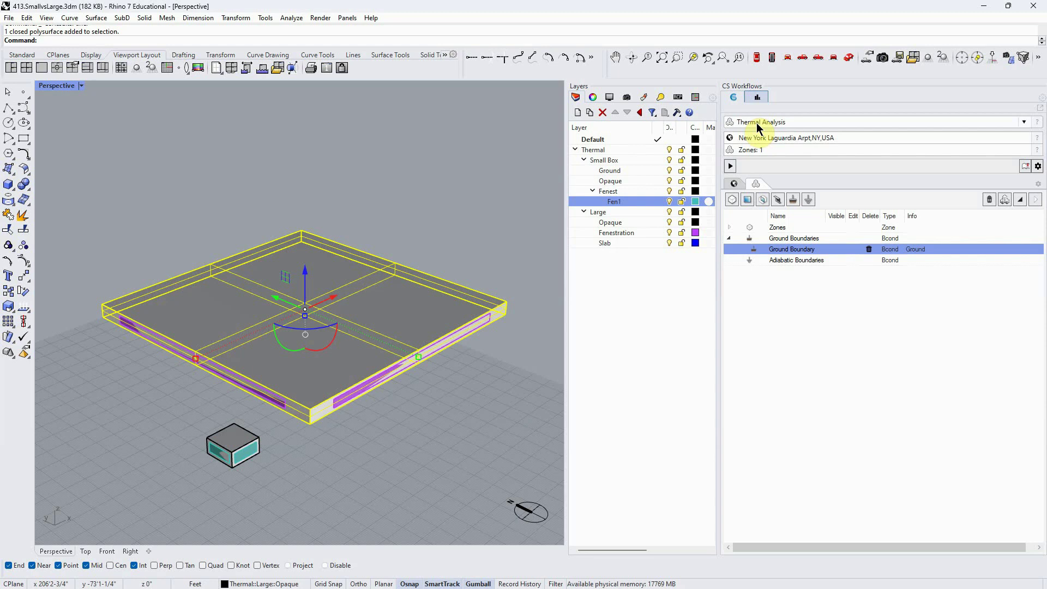
# Open the simulation results and view the Large Glsp entry
pyautogui.click(757, 97)
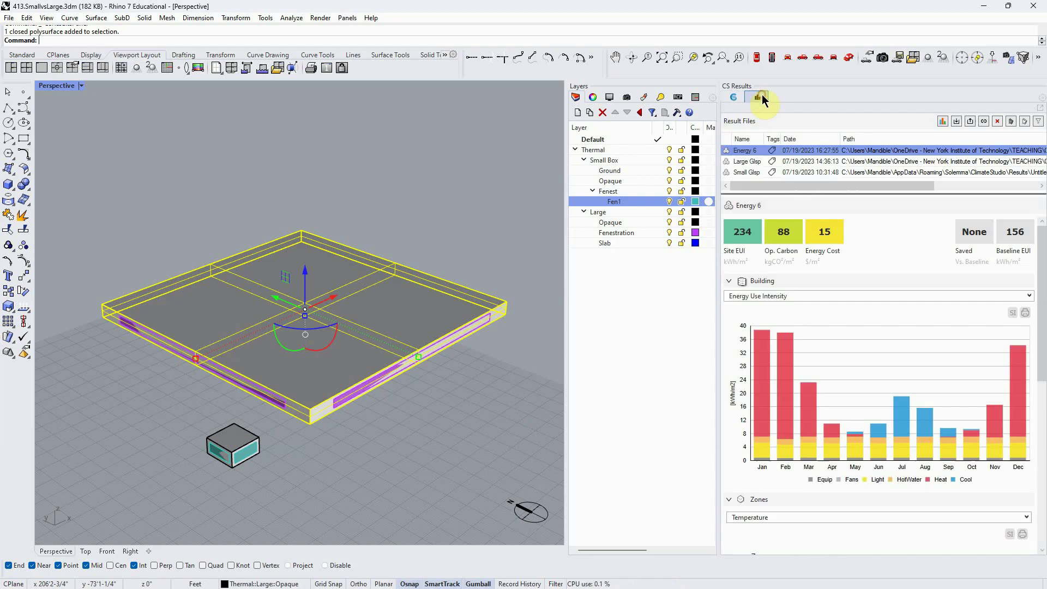
pyautogui.click(753, 162)
pyautogui.click(468, 412)
pyautogui.click(383, 340)
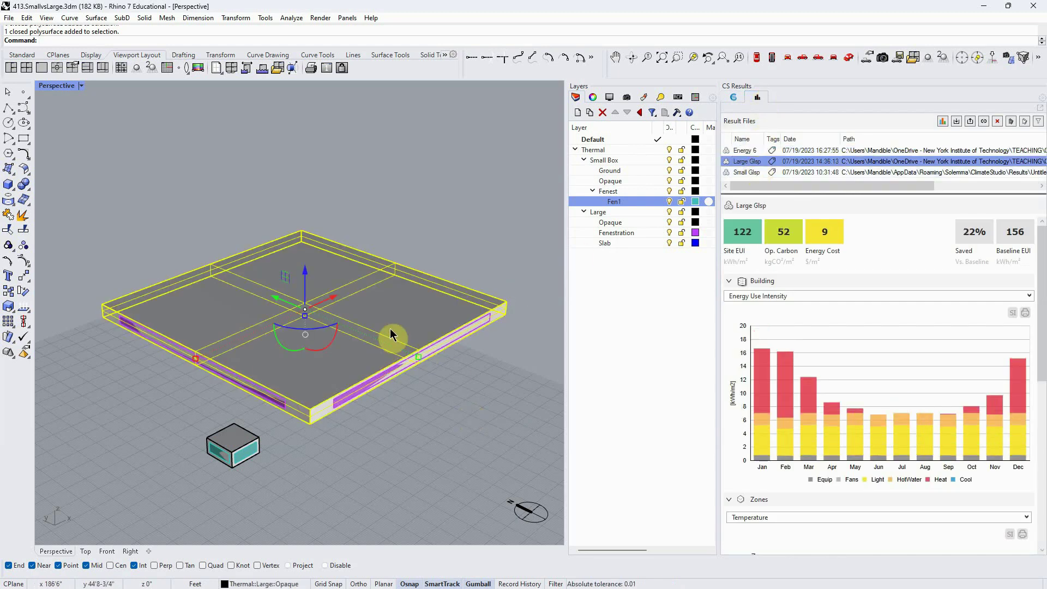
pyautogui.click(746, 243)
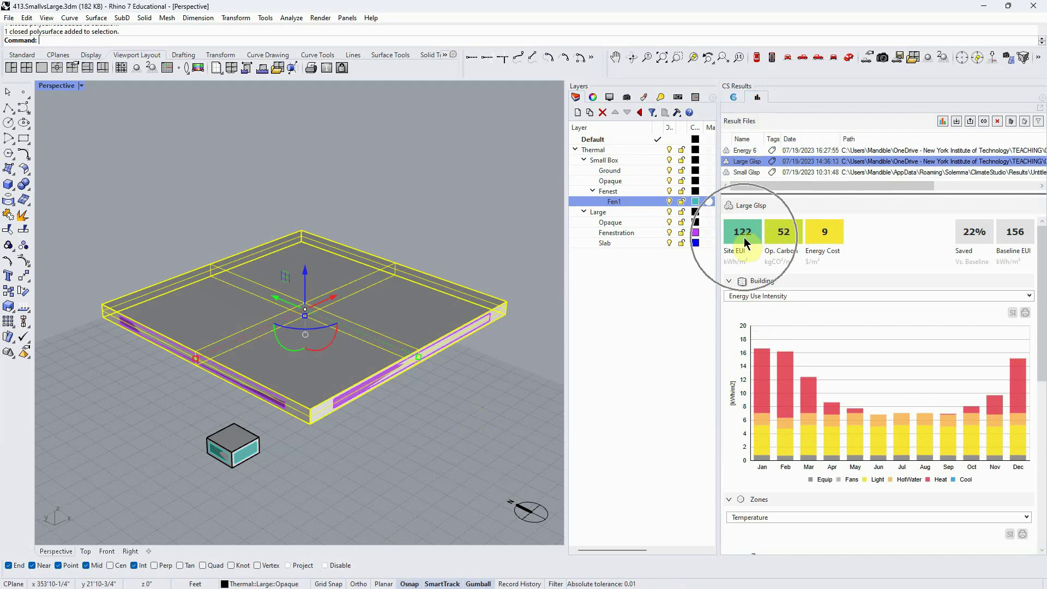
pyautogui.click(232, 443)
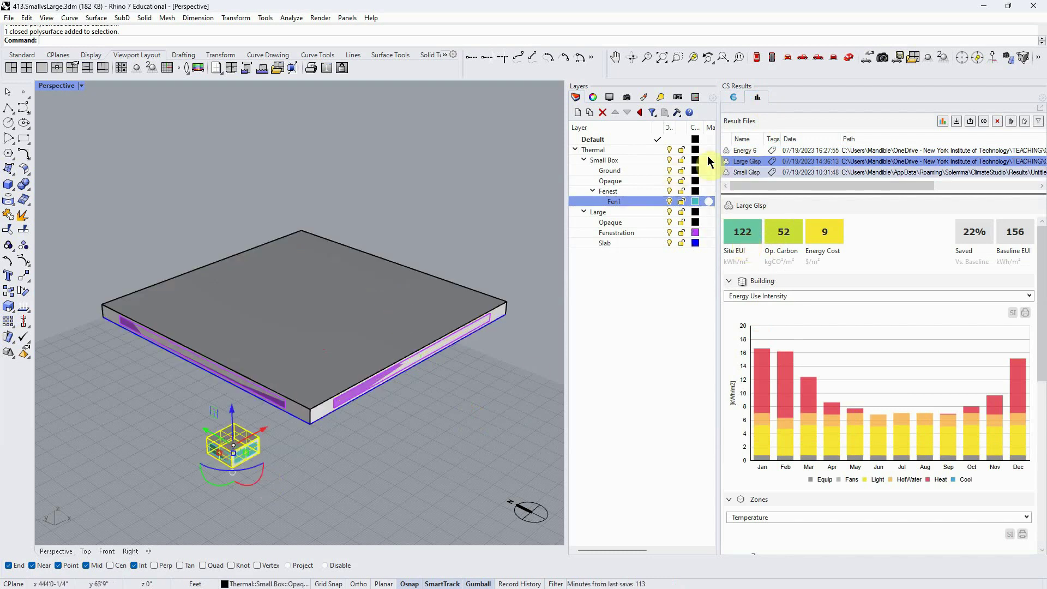
# Show Small Glsp and review its 234 kWh/m² site EUI chart against the 156 baseline
pyautogui.click(746, 173)
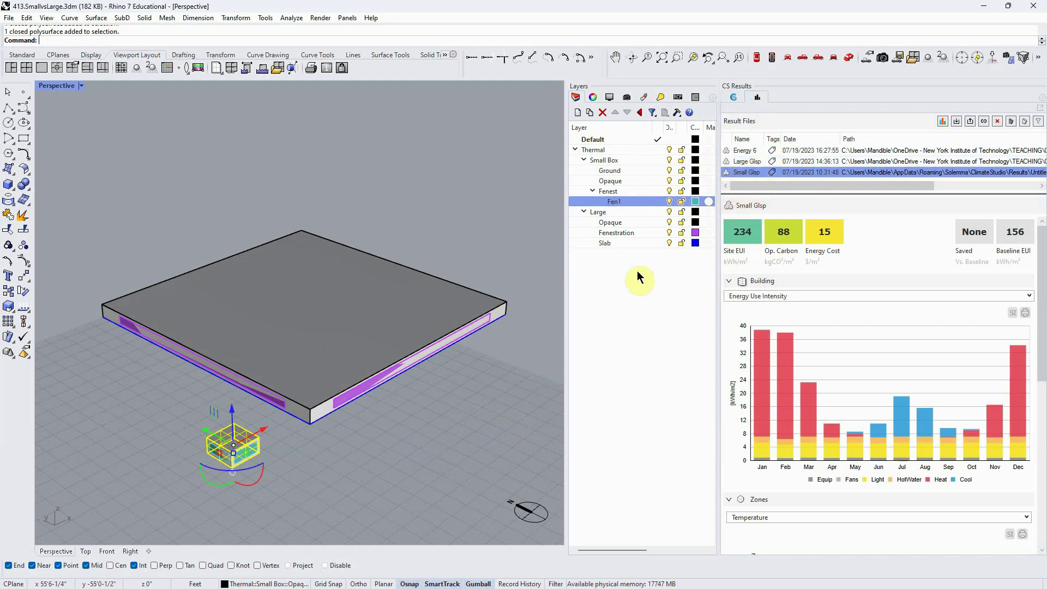
pyautogui.scroll(5, 257, 463)
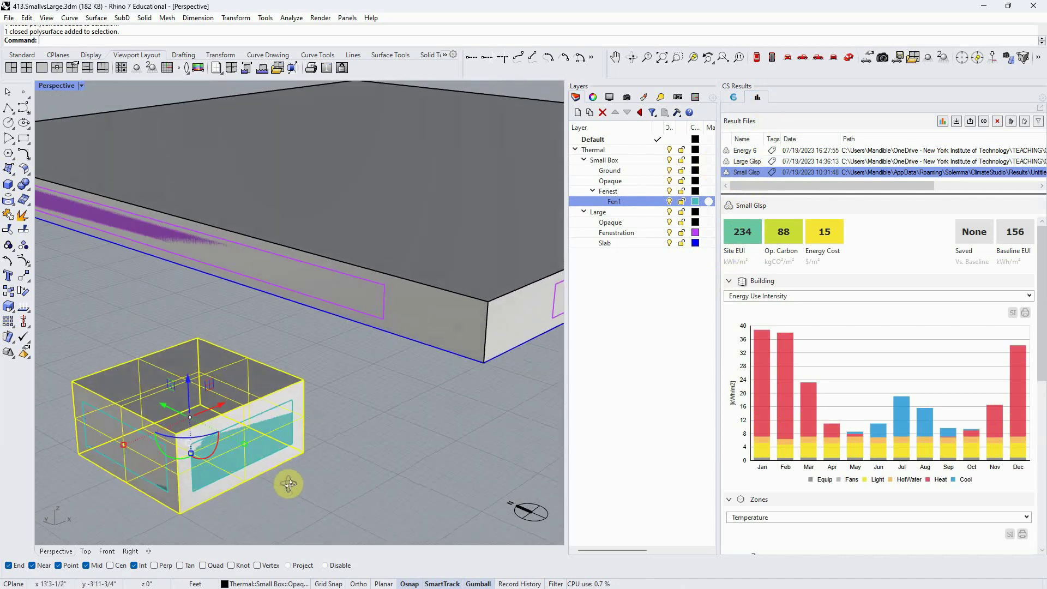
pyautogui.click(329, 459)
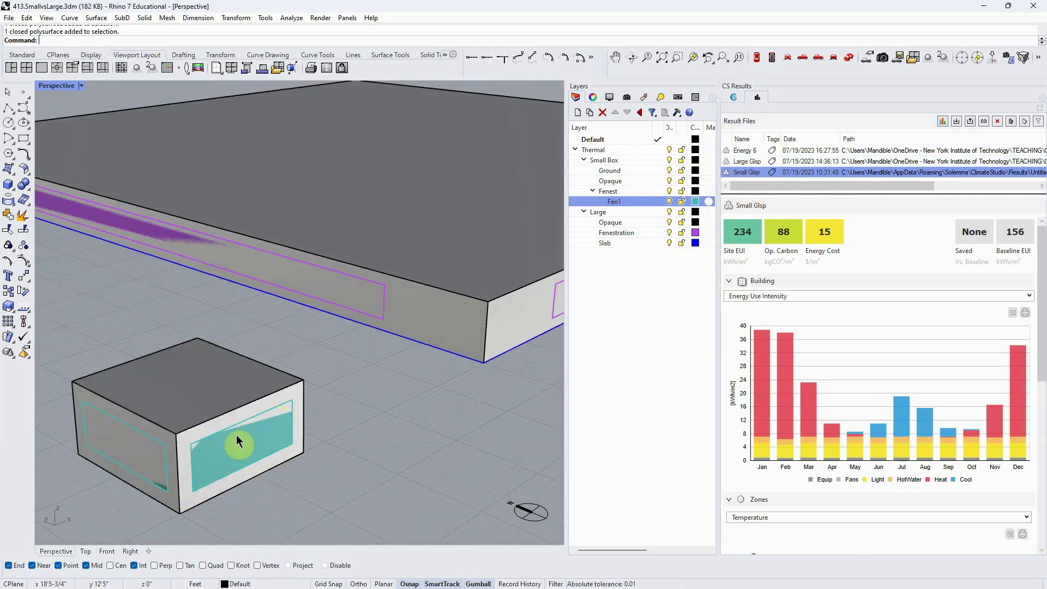
pyautogui.click(227, 423)
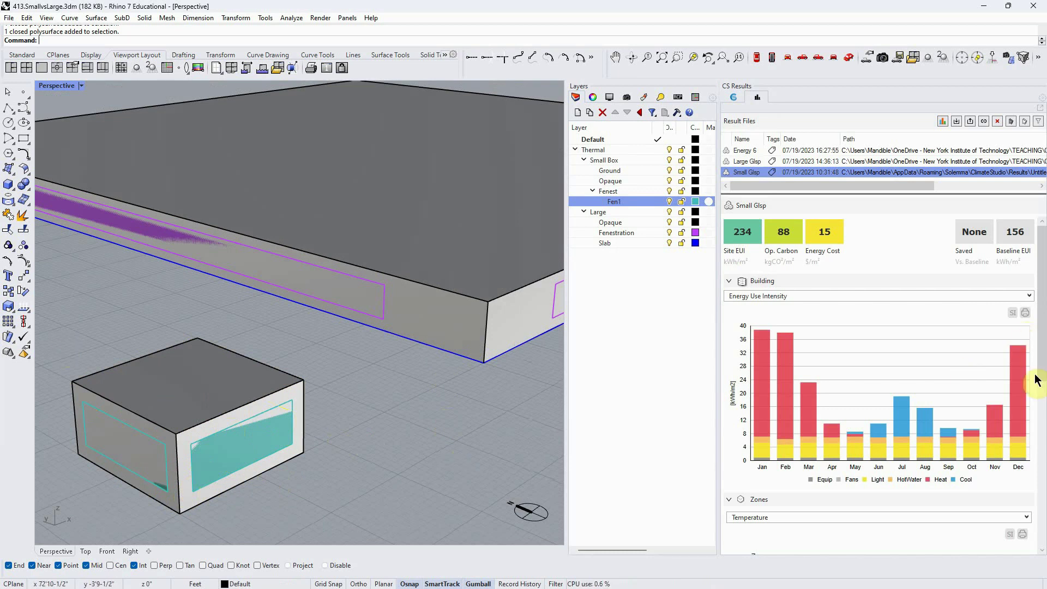
pyautogui.scroll(-1, 1043, 305)
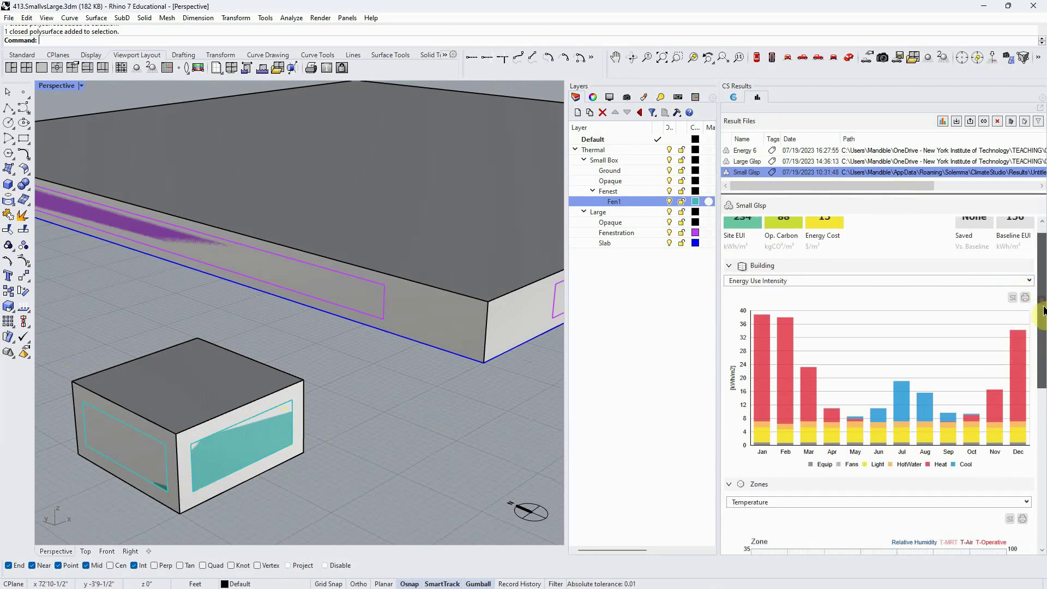
pyautogui.scroll(1, 1042, 314)
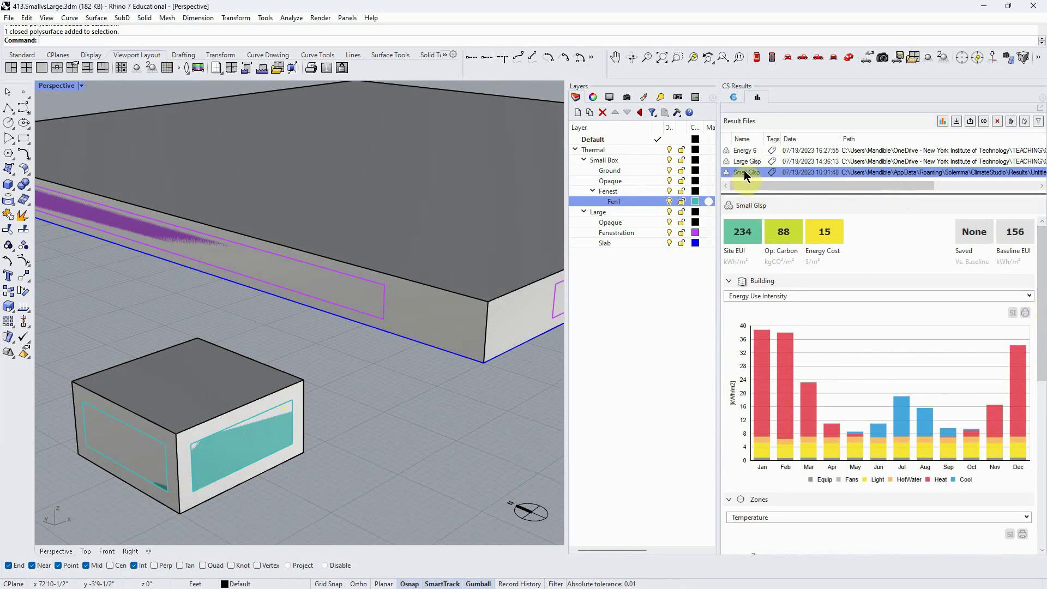
# Switch the building chart to monthly Energy Flows and inspect individual monthly bars
pyautogui.click(248, 391)
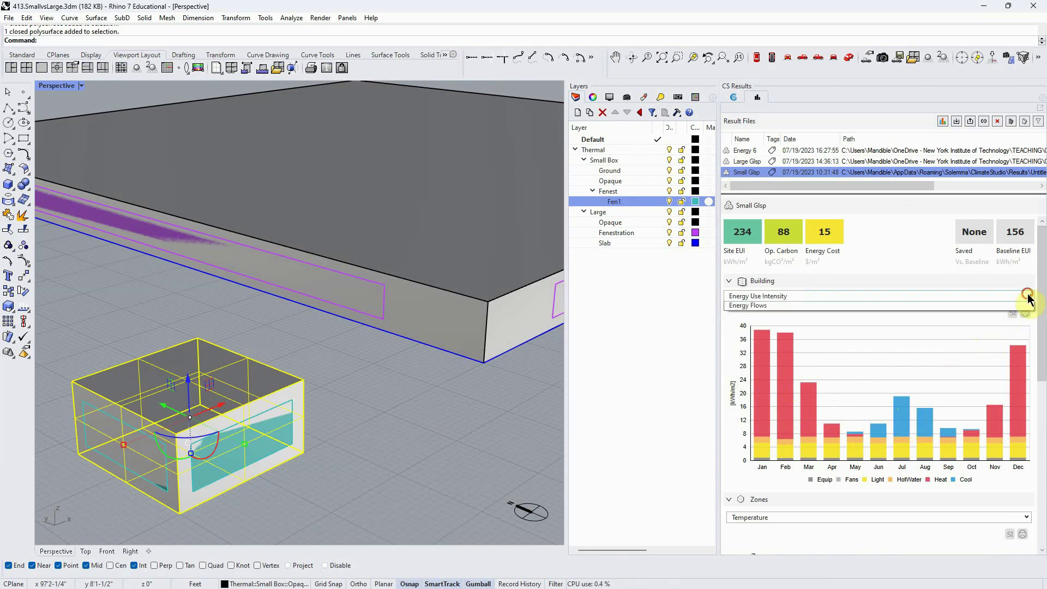
pyautogui.click(963, 296)
pyautogui.click(770, 342)
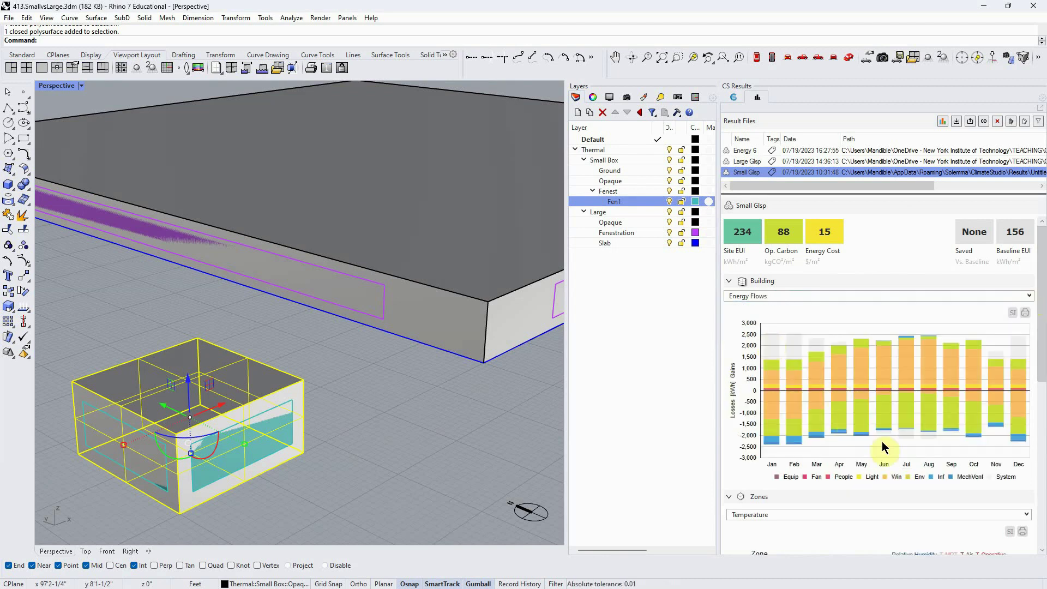
pyautogui.click(888, 361)
pyautogui.click(792, 380)
# Show Large Glsp results (122 kWh/m², 22% saved) and inspect the slab and its window
pyautogui.click(758, 162)
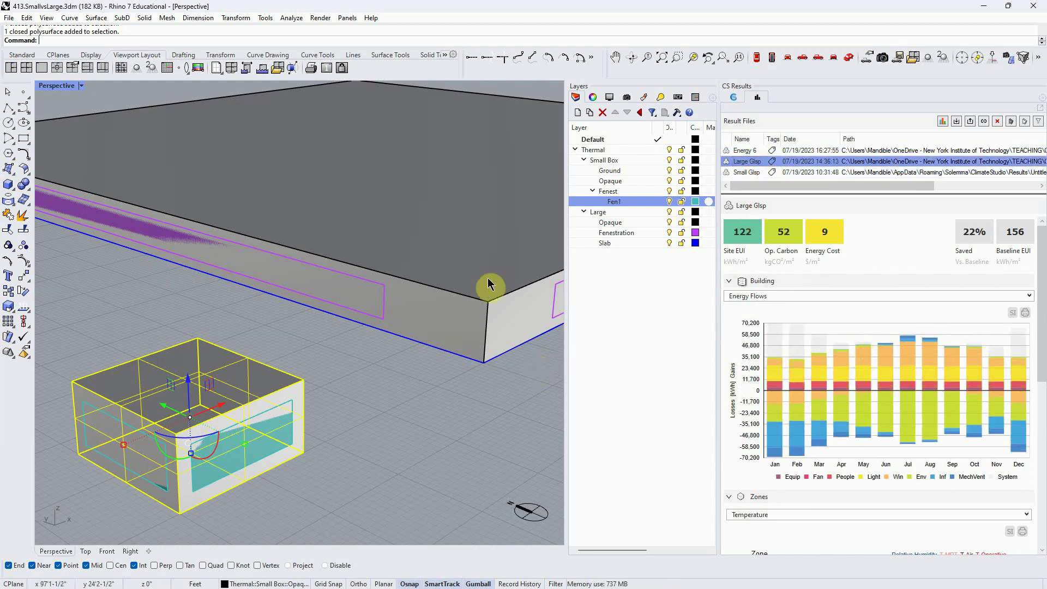
pyautogui.click(888, 359)
pyautogui.scroll(-5, 305, 403)
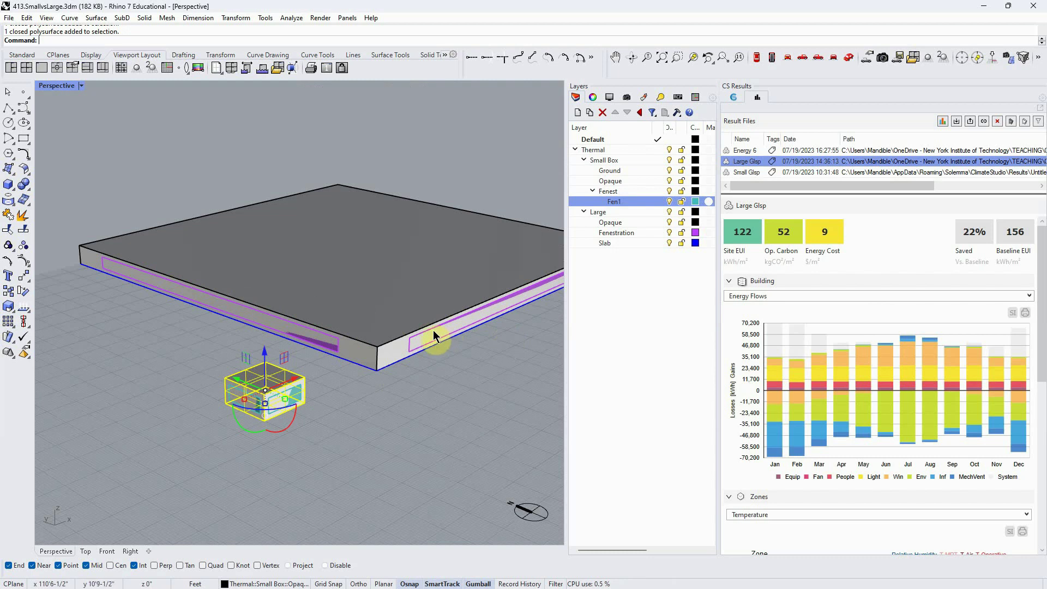
pyautogui.click(428, 339)
pyautogui.click(388, 354)
pyautogui.click(441, 423)
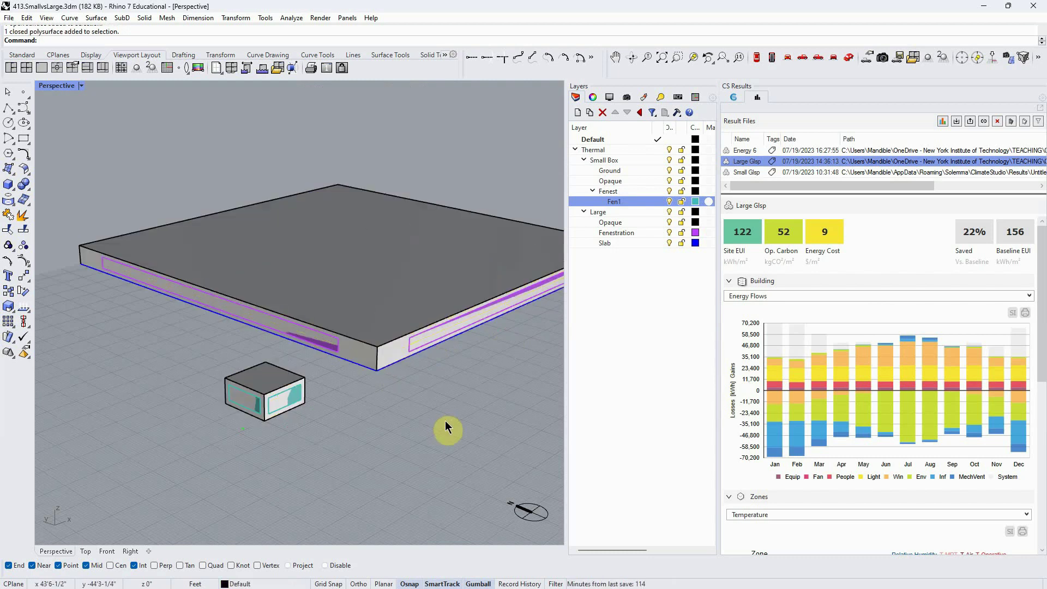
pyautogui.click(193, 334)
pyautogui.click(560, 400)
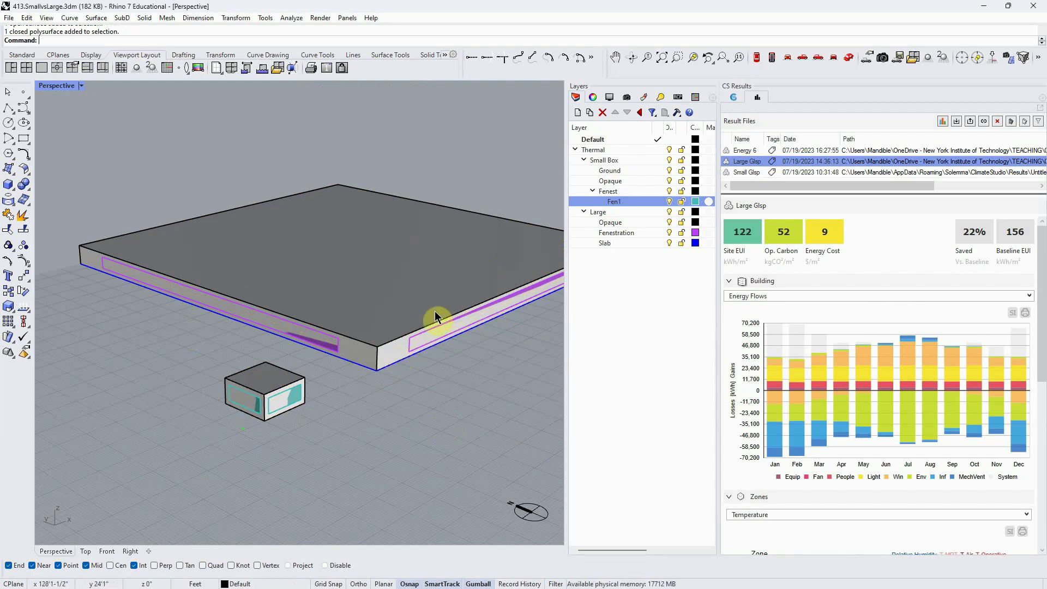
pyautogui.scroll(4, 296, 402)
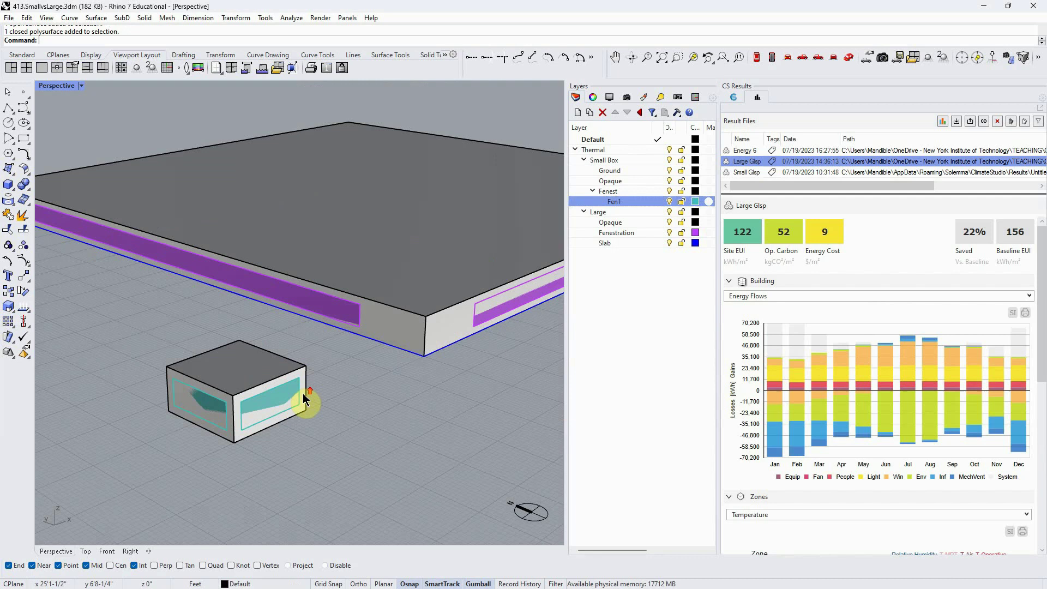
# Measure the small box's window area: 96 square feet
pyautogui.click(269, 388)
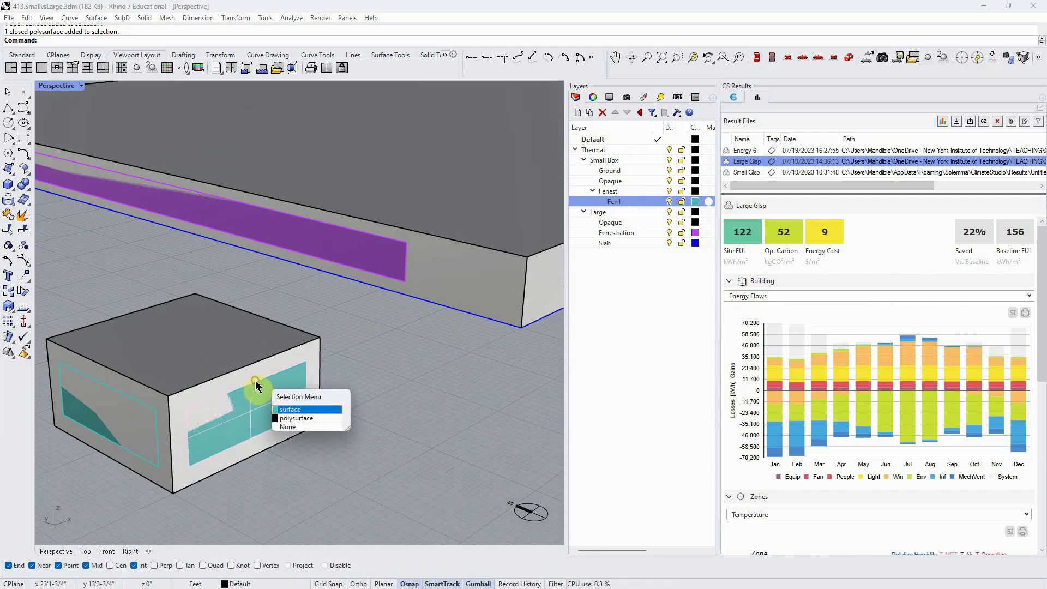
pyautogui.click(323, 409)
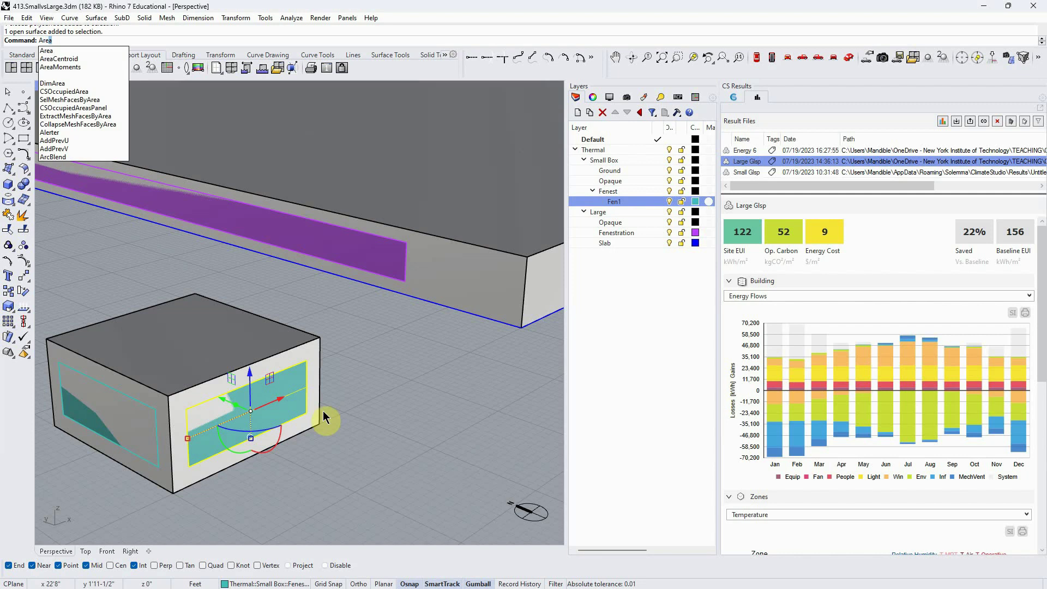
pyautogui.press('Return')
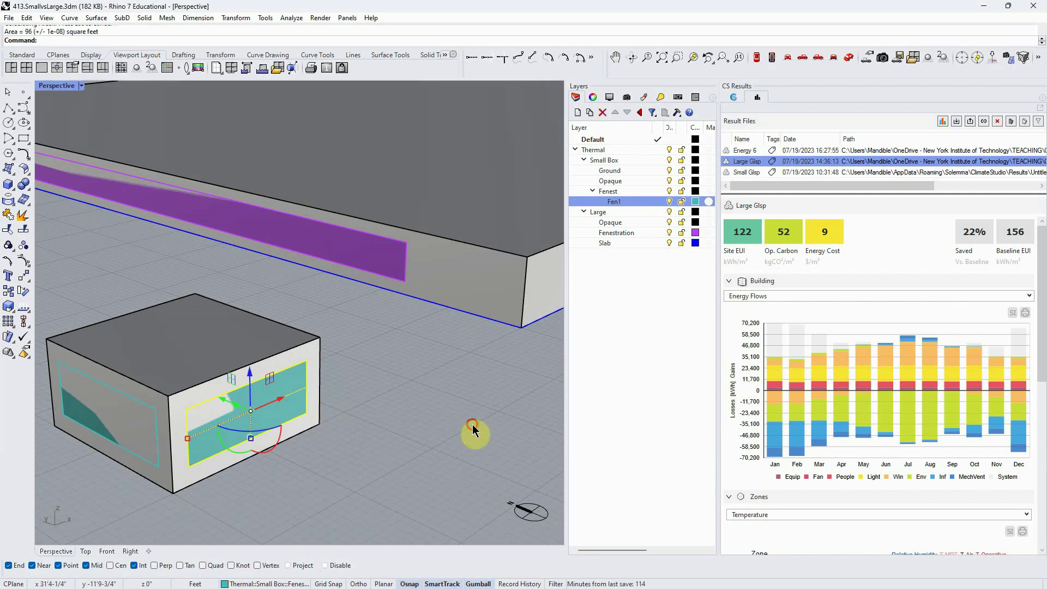
pyautogui.click(474, 433)
# Measure the small box's front face area: 200 square feet
pyautogui.click(256, 365)
pyautogui.click(420, 386)
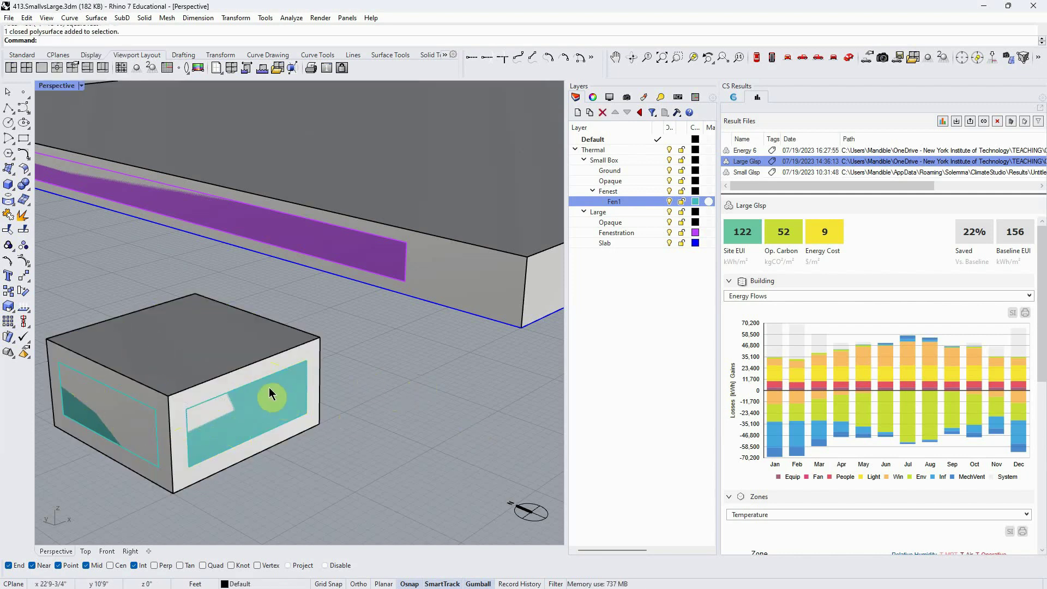
pyautogui.keyDown('ctrl'); pyautogui.keyDown('shift'); pyautogui.click(242, 380); pyautogui.keyUp('shift'); pyautogui.keyUp('ctrl')
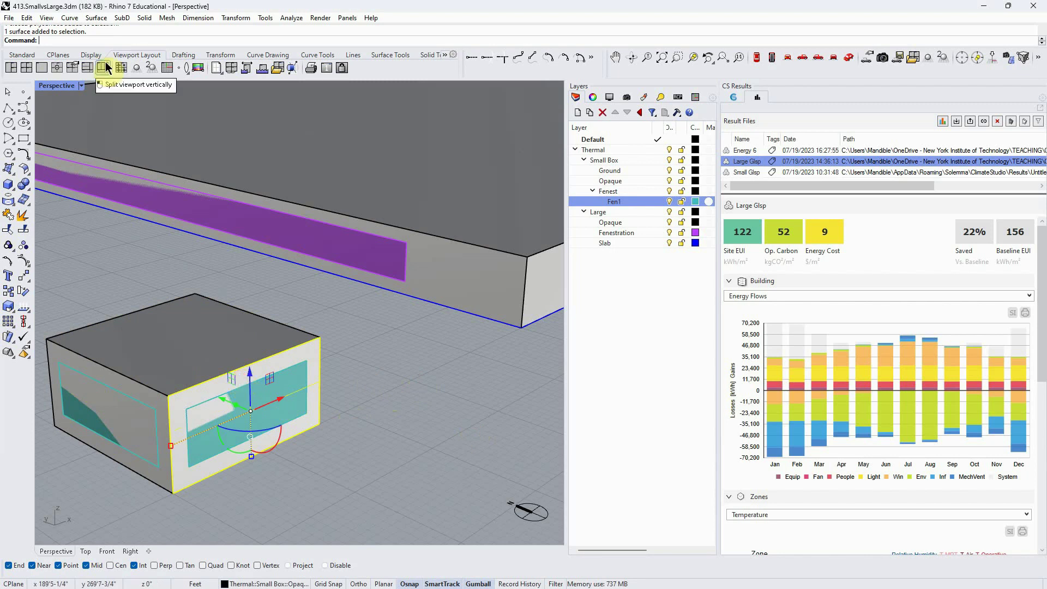
pyautogui.press('Return')
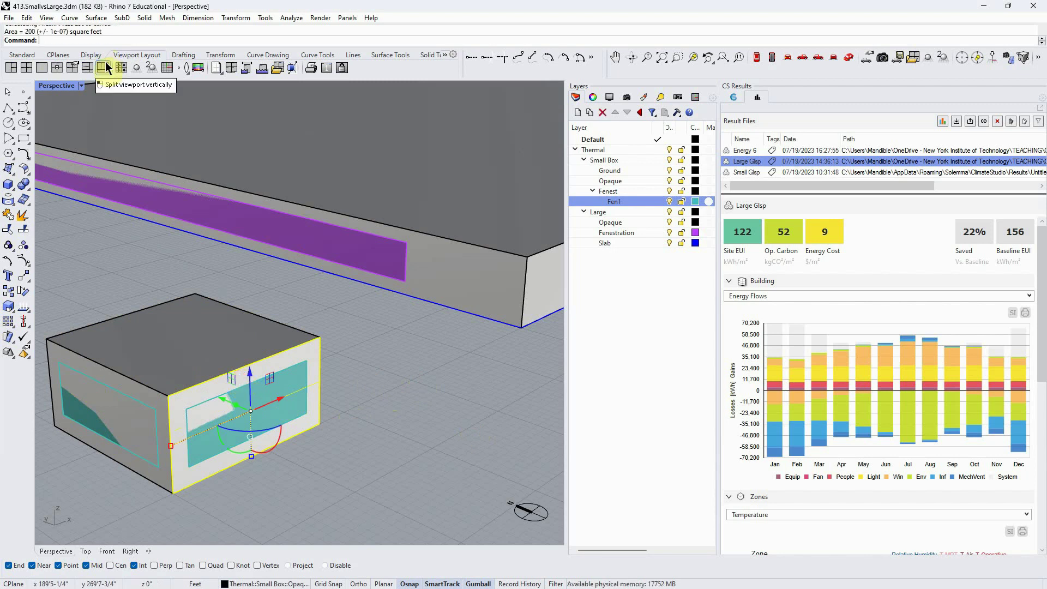
pyautogui.click(350, 374)
pyautogui.scroll(-5, 344, 371)
# Measure the large box's window surface with the Area command
pyautogui.scroll(5, 335, 355)
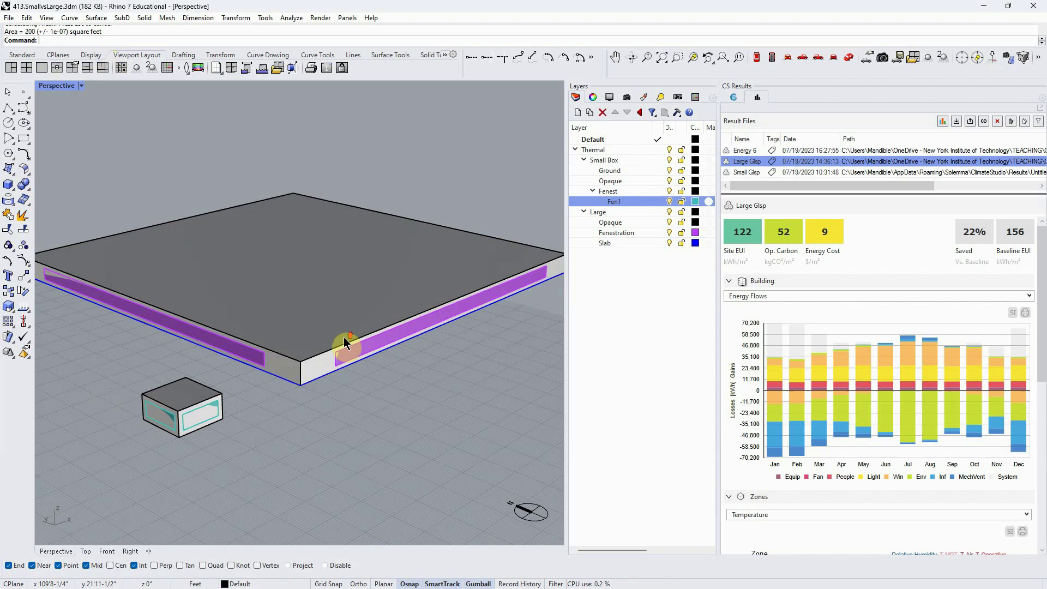
pyautogui.click(349, 355)
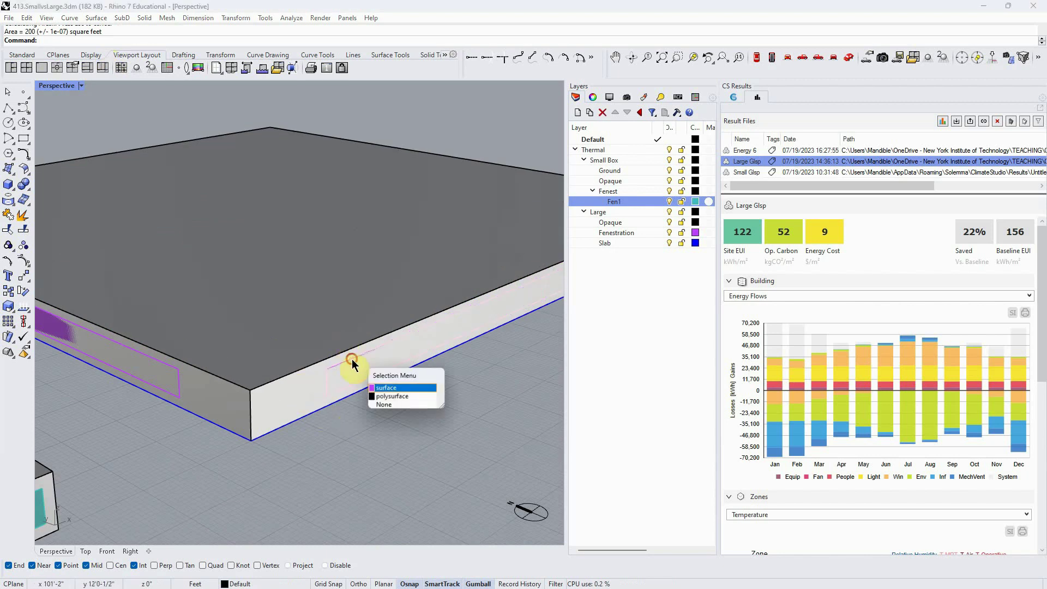
pyautogui.click(389, 396)
pyautogui.write('Ar')
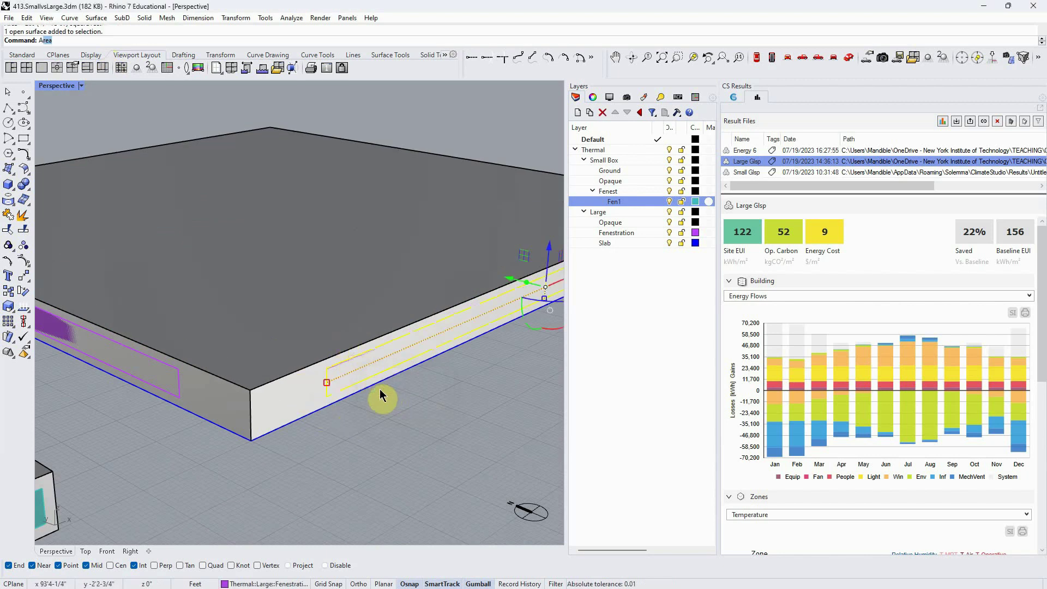
pyautogui.write('ea')
pyautogui.press('Return')
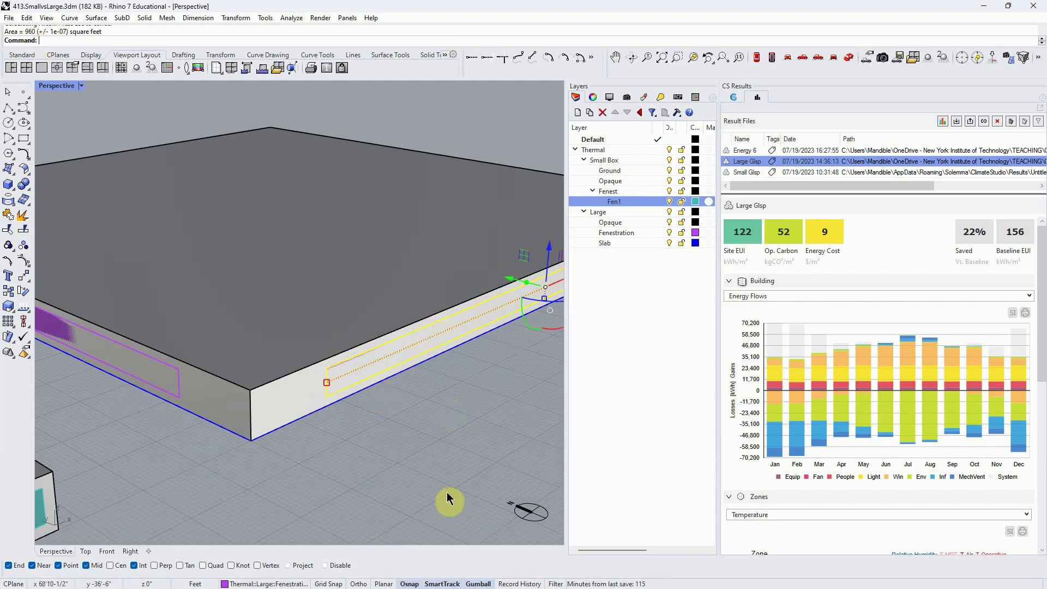
# Measure the area of the large box's side face, reporting 2000 square feet
pyautogui.click(346, 439)
pyautogui.click(300, 374)
pyautogui.press('Escape')
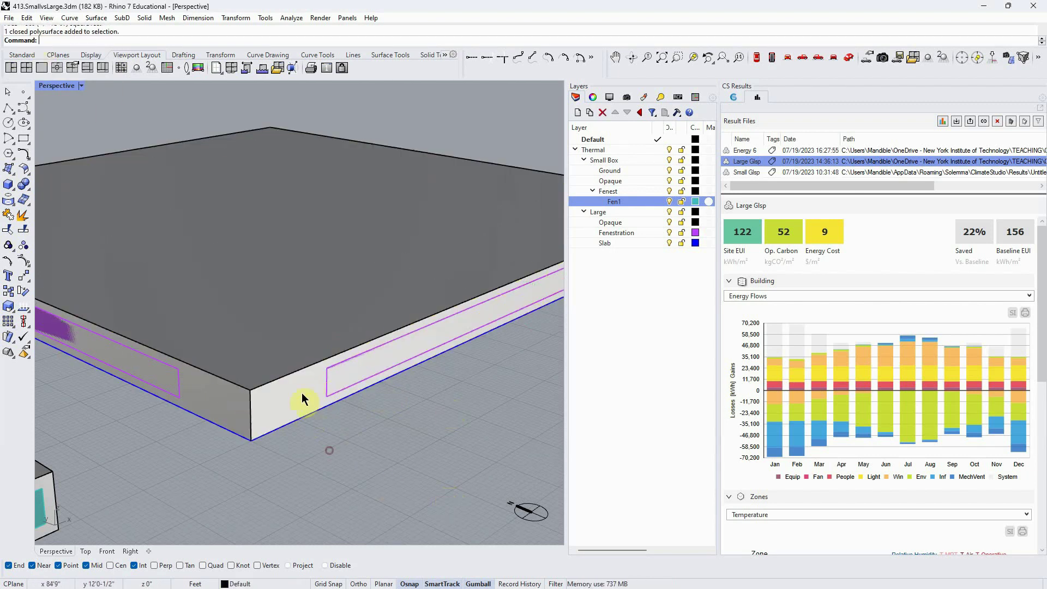
pyautogui.keyDown('ctrl'); pyautogui.keyDown('shift'); pyautogui.click(298, 375); pyautogui.keyUp('shift'); pyautogui.keyUp('ctrl')
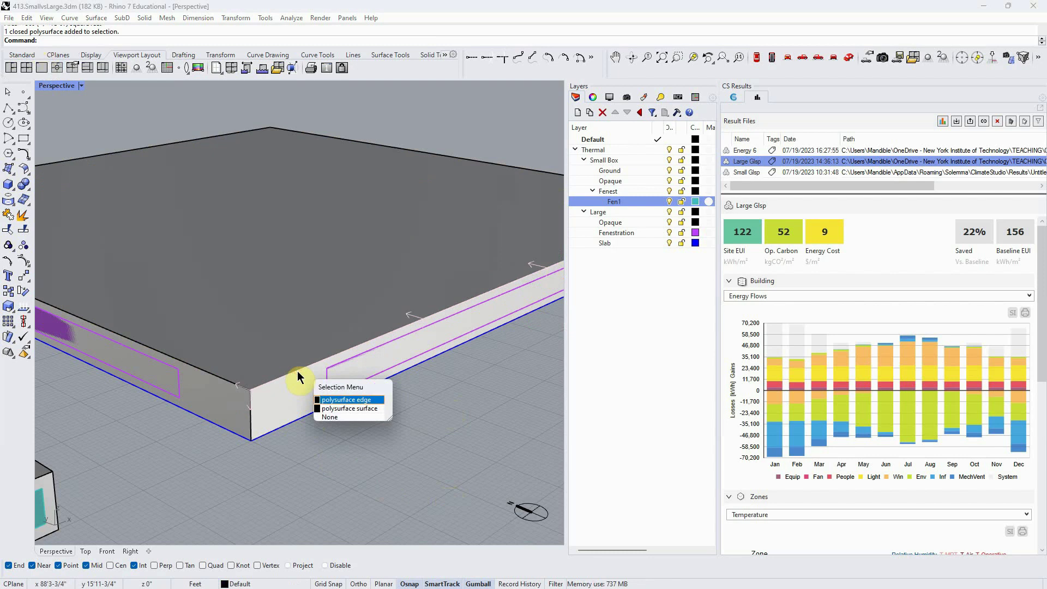
pyautogui.click(343, 409)
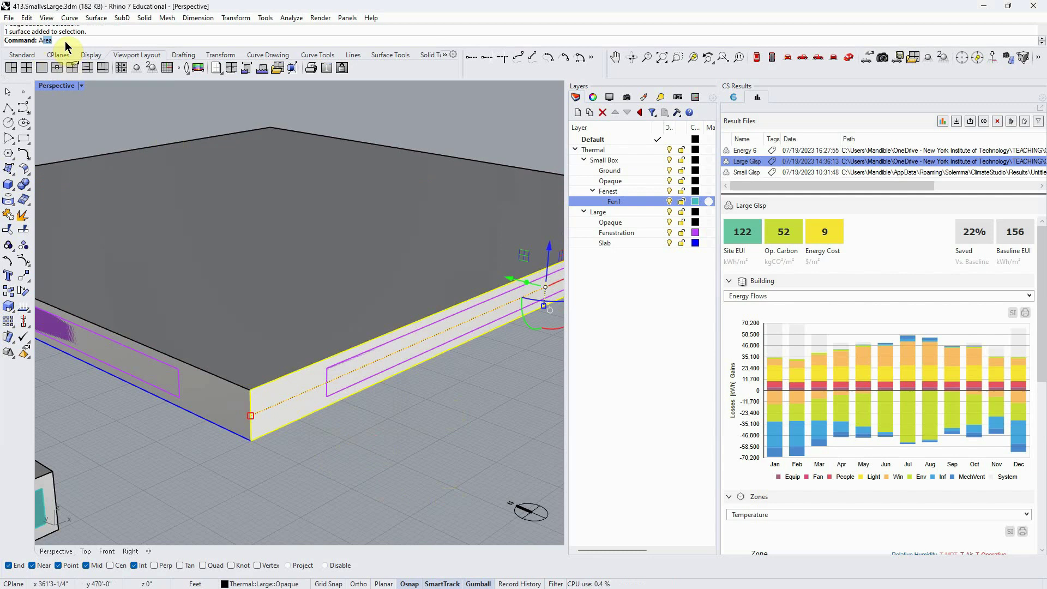
pyautogui.press('Return')
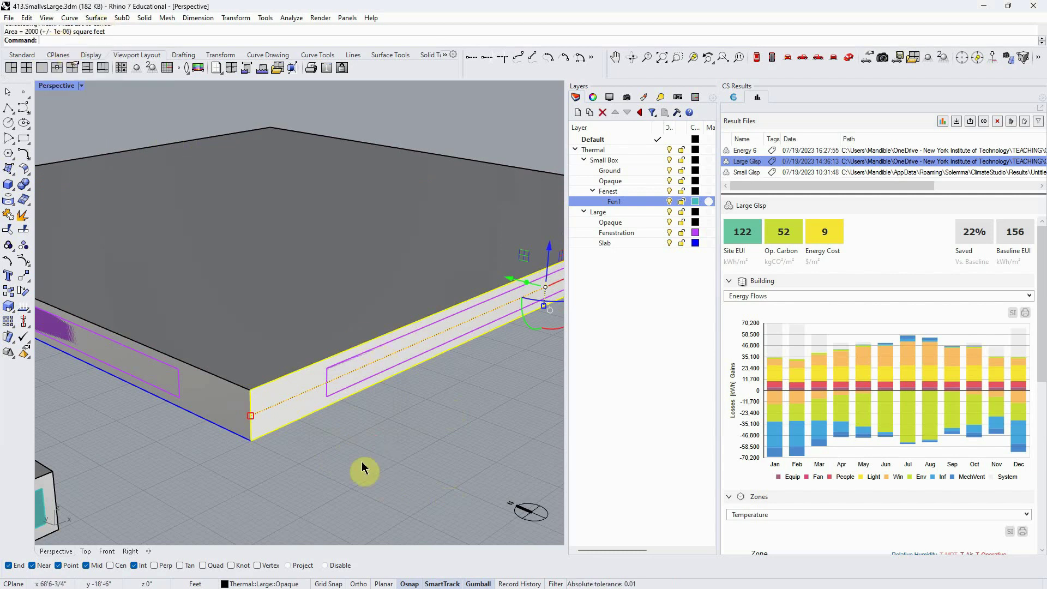
# Clear the selection and zoom the Perspective view out and back in on the large slab
pyautogui.scroll(-2, 347, 455)
pyautogui.scroll(-3, 328, 464)
pyautogui.click(326, 467)
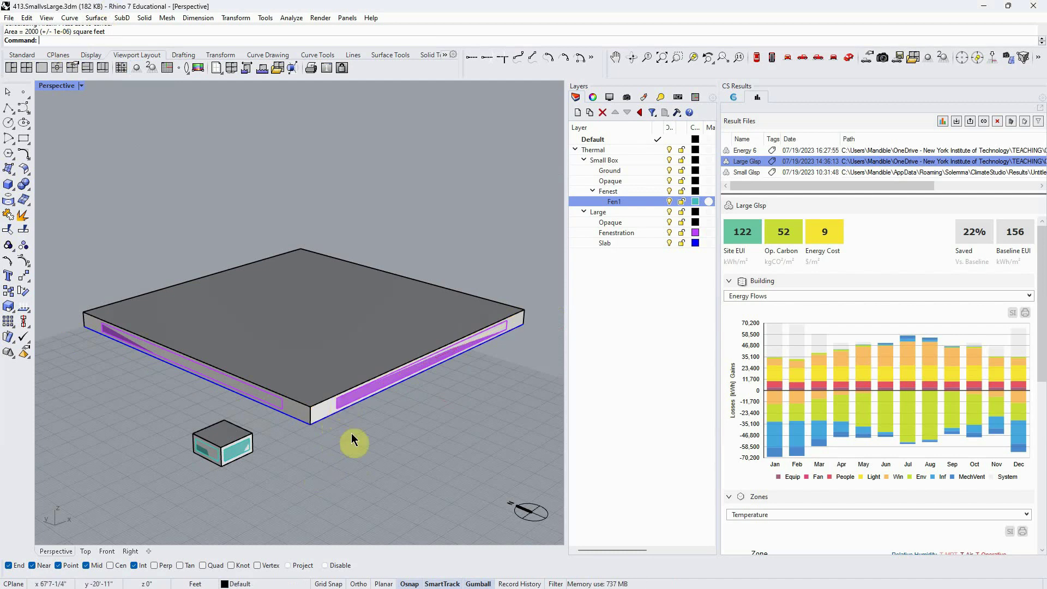
pyautogui.scroll(3, 345, 425)
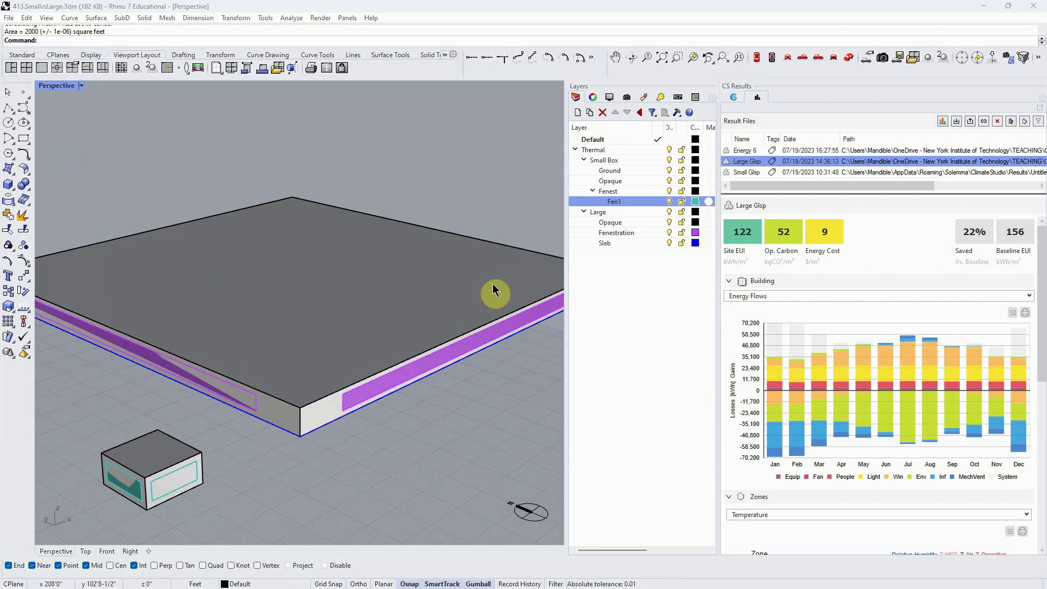
pyautogui.scroll(-4, 322, 335)
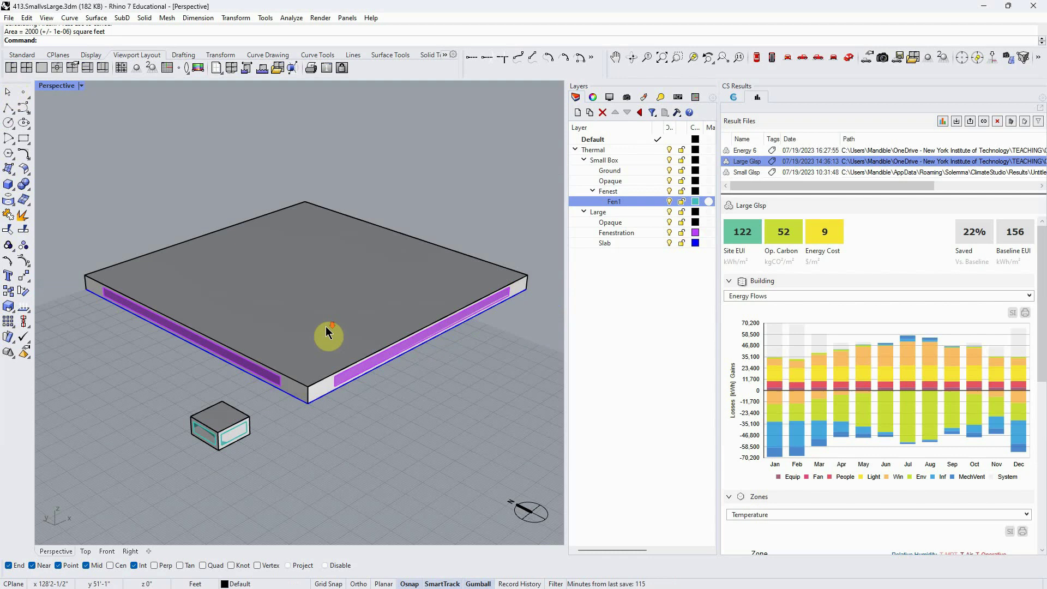
pyautogui.scroll(4, 323, 376)
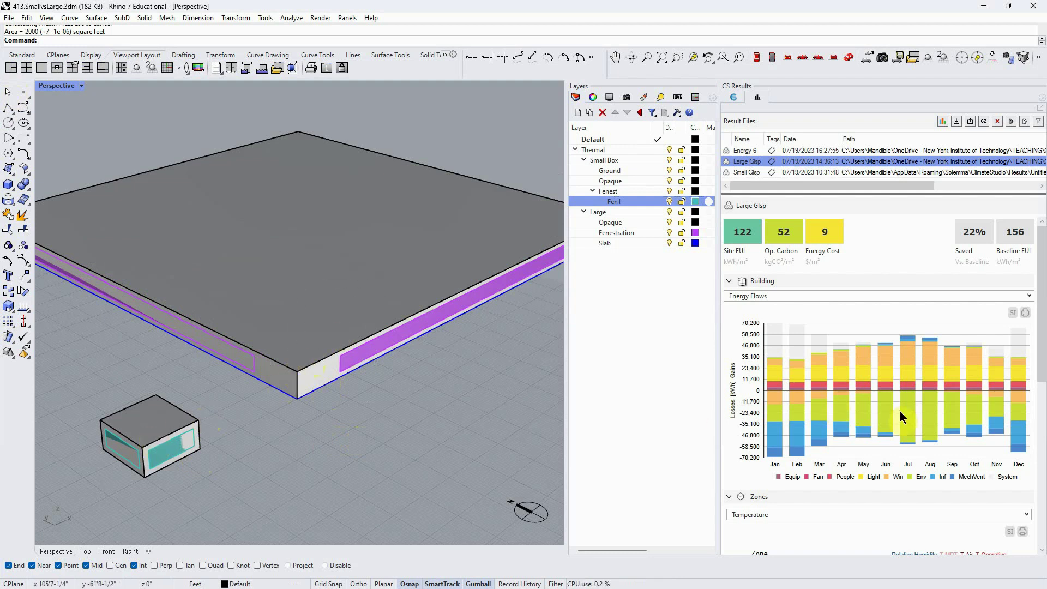
pyautogui.click(887, 362)
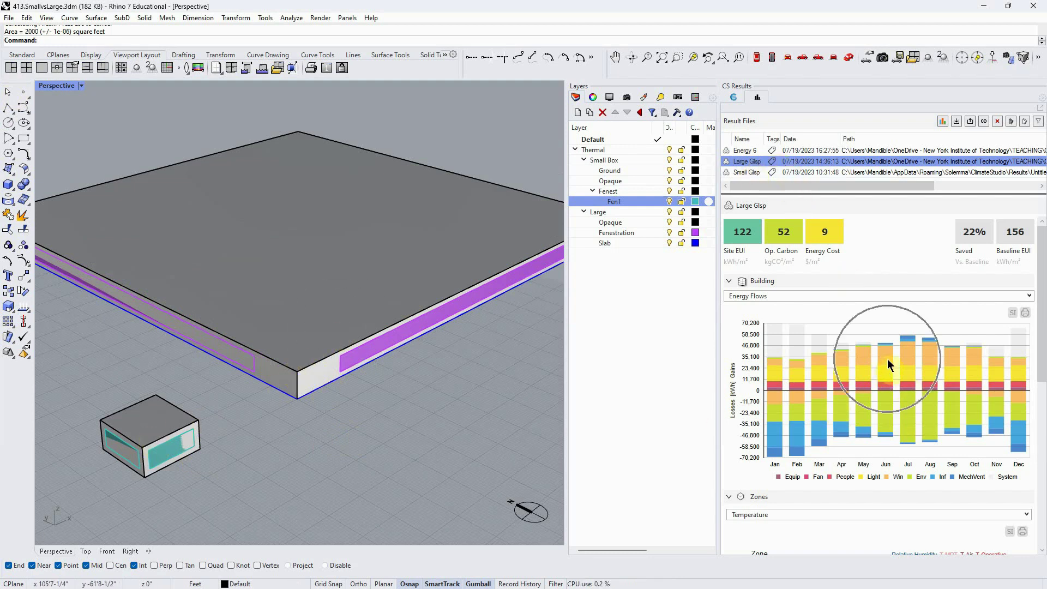
pyautogui.click(743, 173)
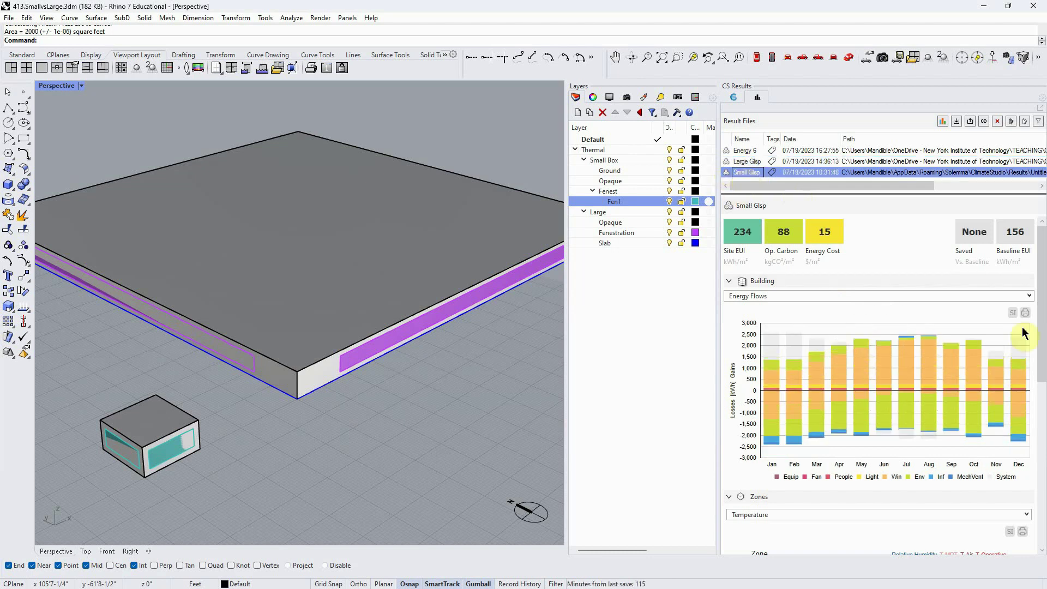
pyautogui.click(1041, 270)
pyautogui.click(746, 161)
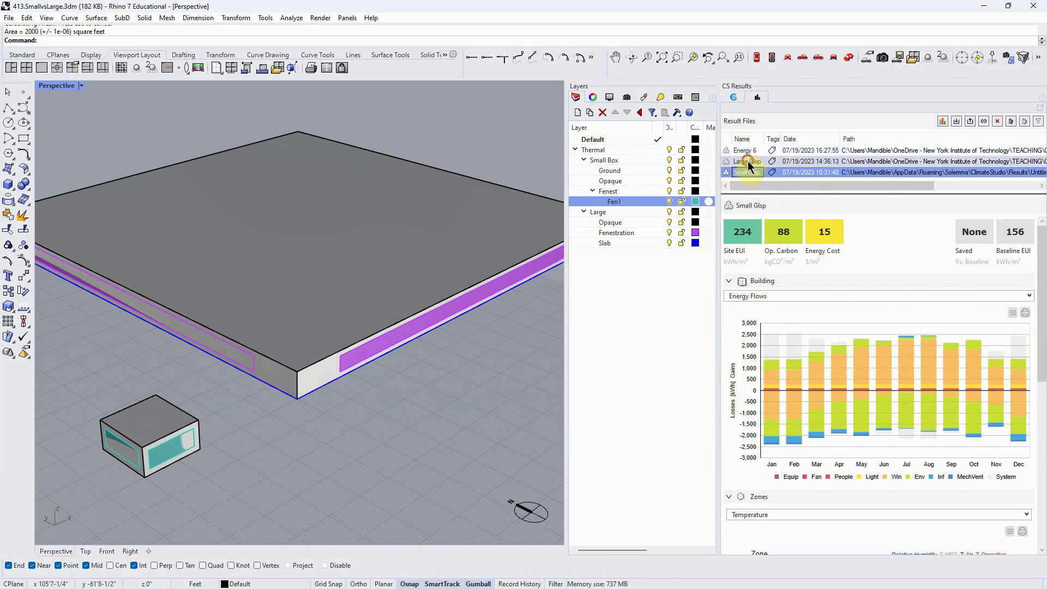
pyautogui.click(1029, 296)
pyautogui.click(820, 306)
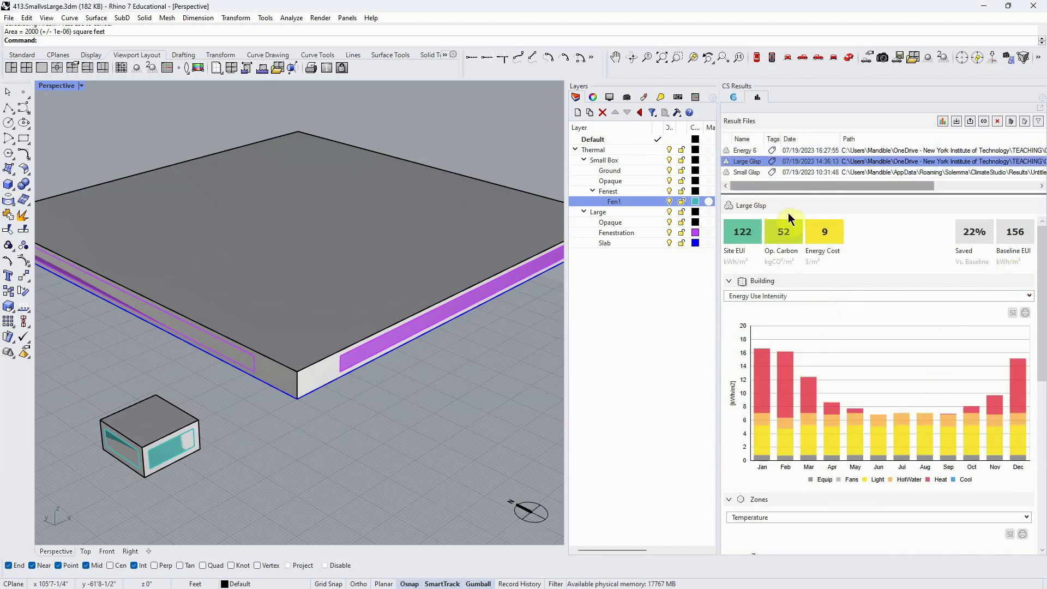
pyautogui.click(751, 172)
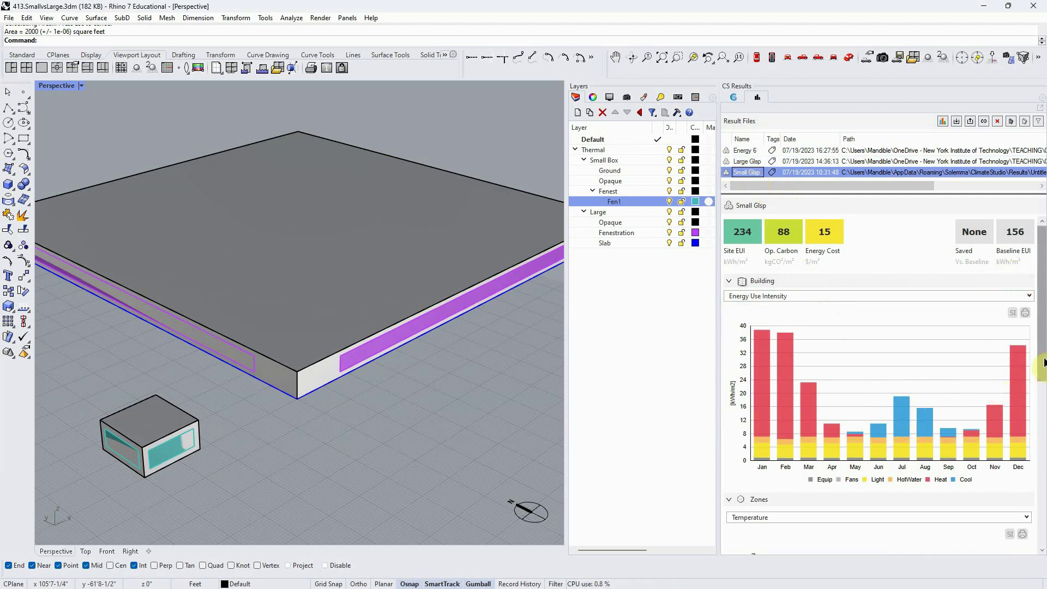
pyautogui.scroll(-5, 1044, 363)
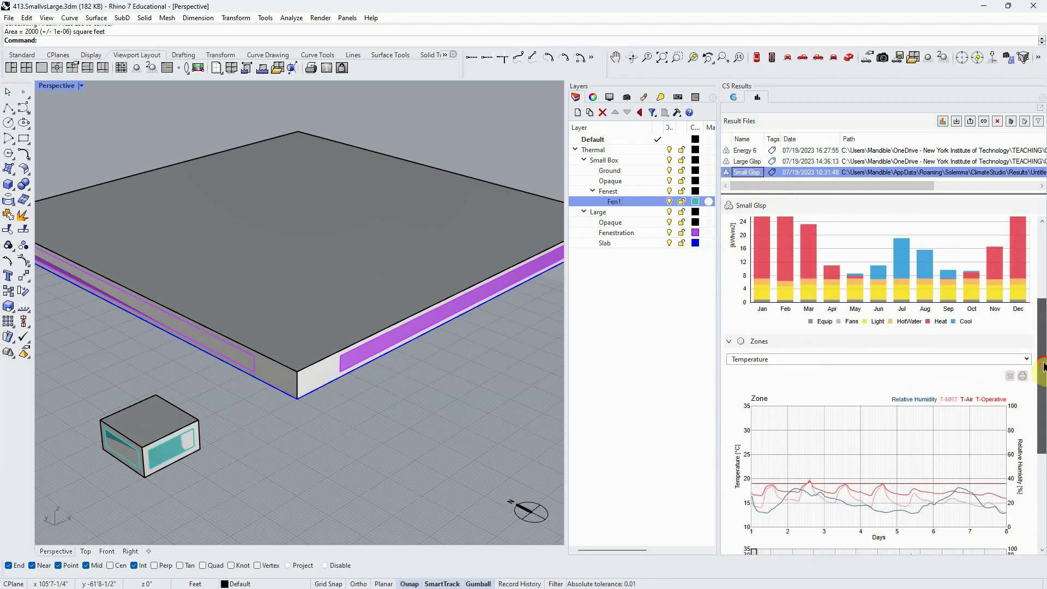
pyautogui.scroll(5, 1043, 366)
pyautogui.click(1028, 296)
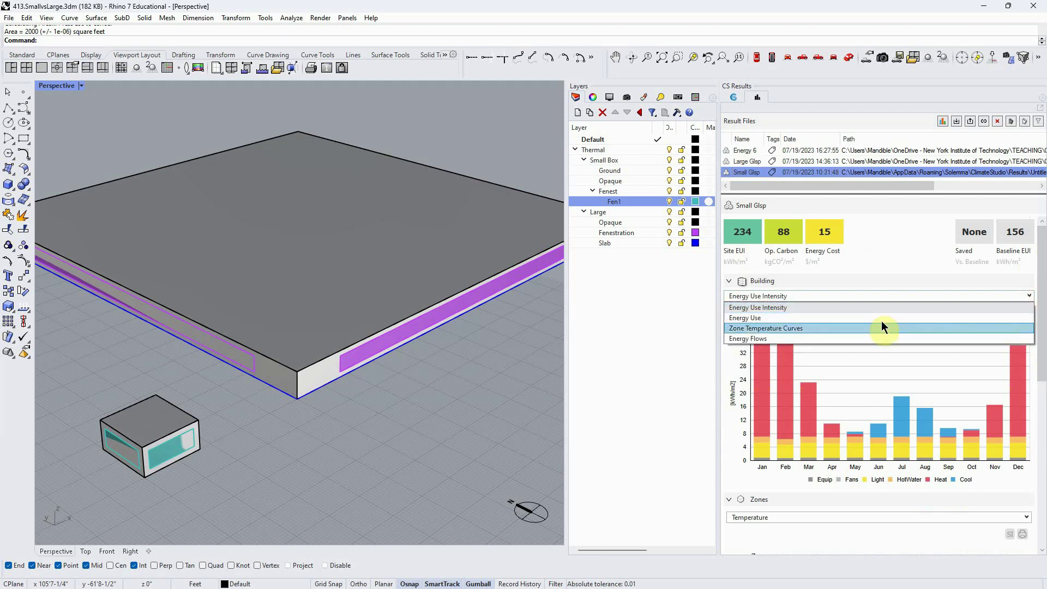
pyautogui.click(809, 337)
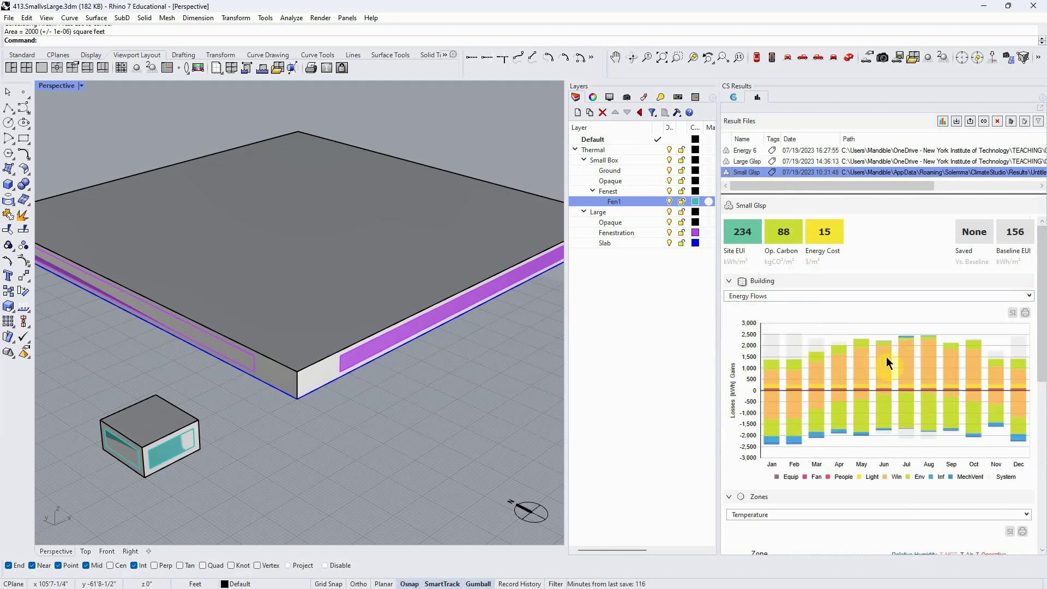
pyautogui.click(757, 163)
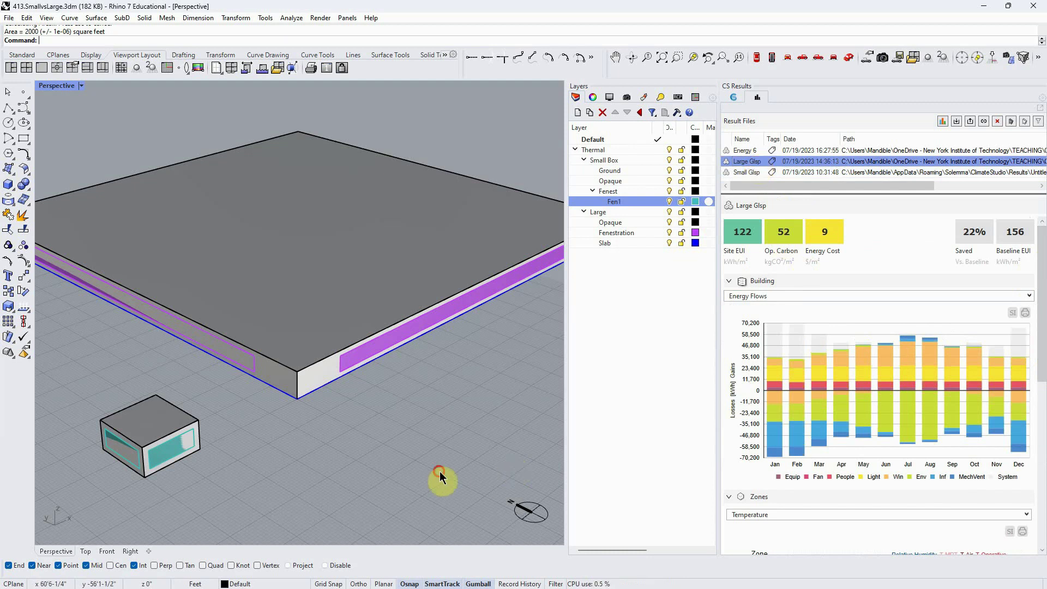
# Orbit around the slab and box, then minimize 413.SmallvsLarge to reveal 413.ThermSim2
pyautogui.scroll(-3, 442, 466)
pyautogui.moveTo(402, 452); pyautogui.dragTo(405, 433)
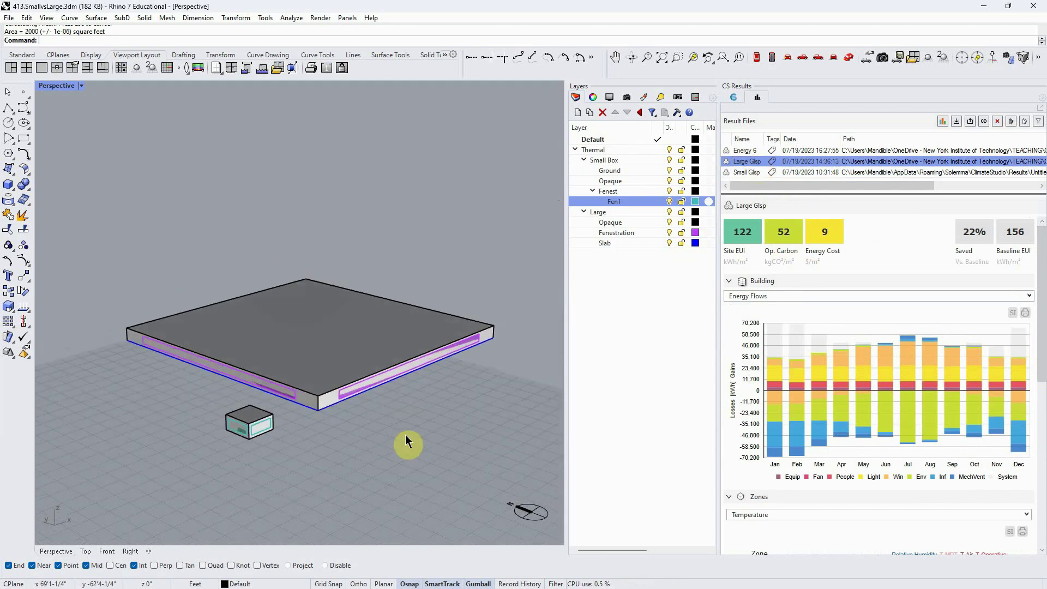
pyautogui.scroll(-1, 405, 434)
pyautogui.scroll(3, 420, 439)
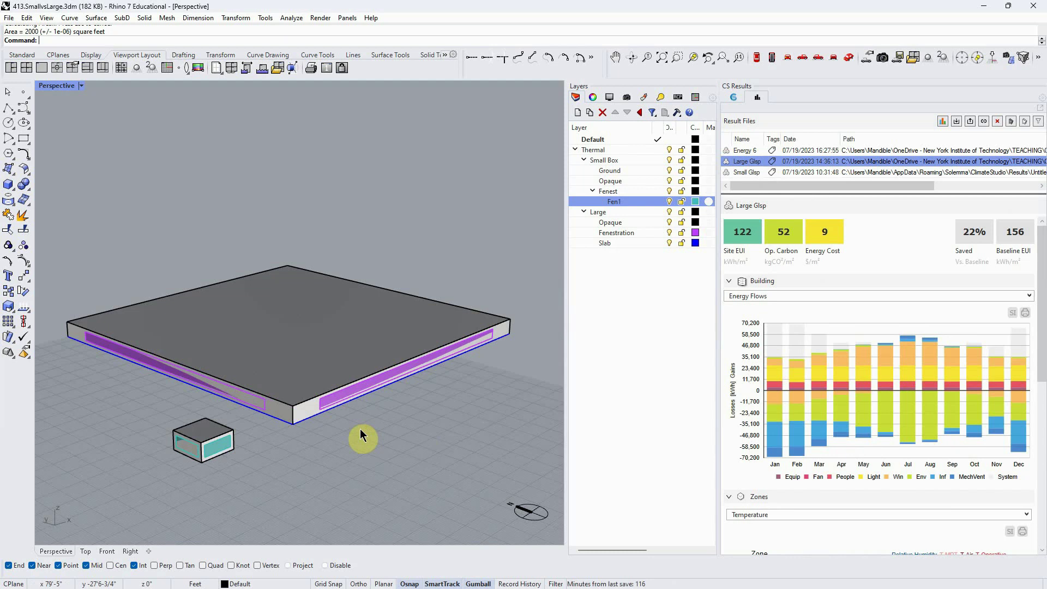
pyautogui.moveTo(362, 435); pyautogui.dragTo(360, 444)
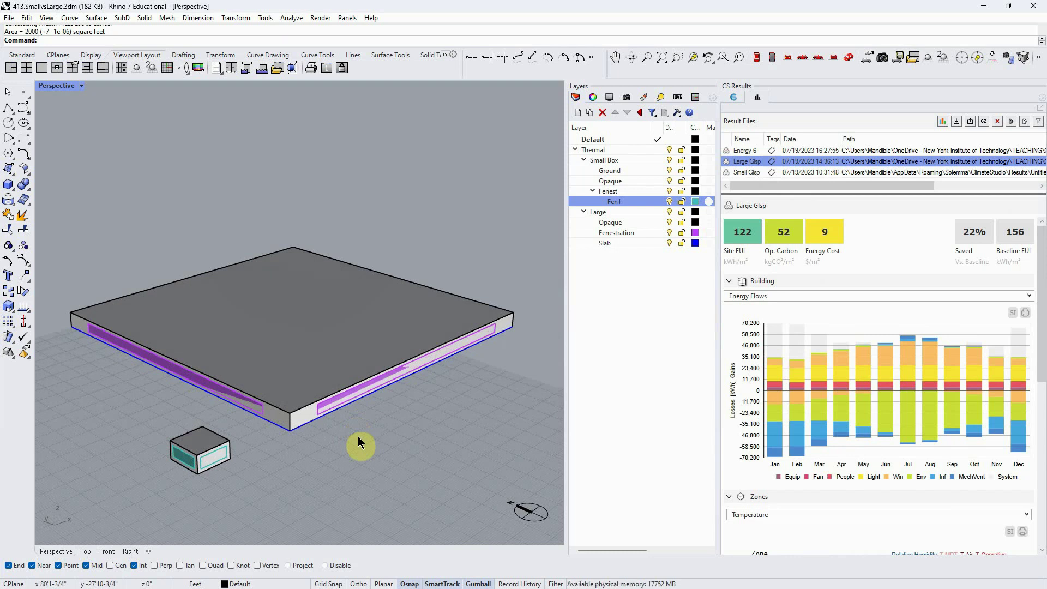
pyautogui.click(983, 6)
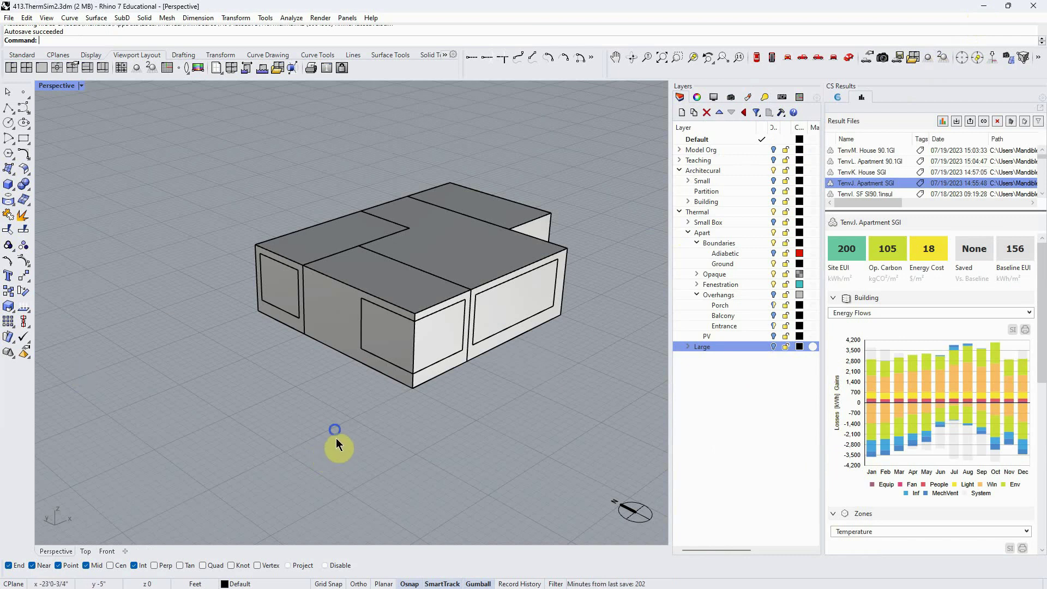
pyautogui.scroll(-3, 335, 436)
pyautogui.scroll(3, 423, 335)
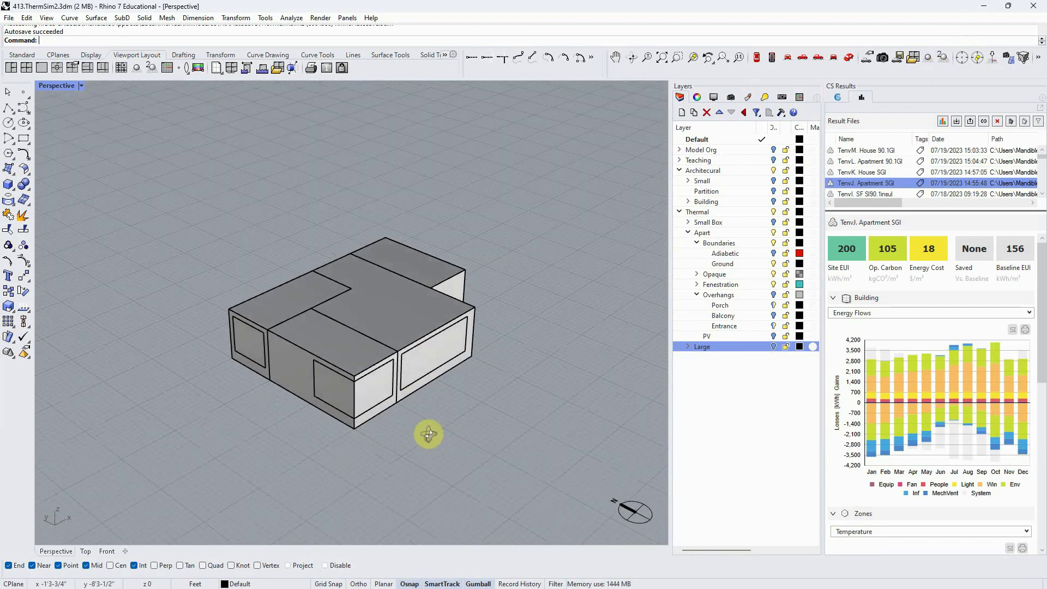
pyautogui.scroll(2, 415, 331)
pyautogui.scroll(-1, 414, 330)
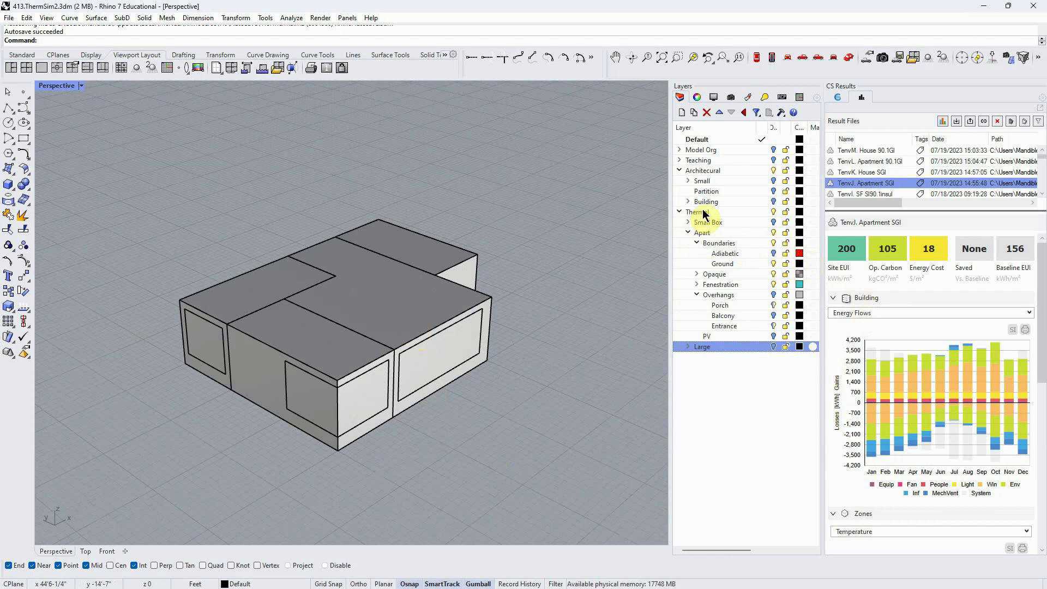
pyautogui.click(774, 201)
pyautogui.scroll(-4, 335, 257)
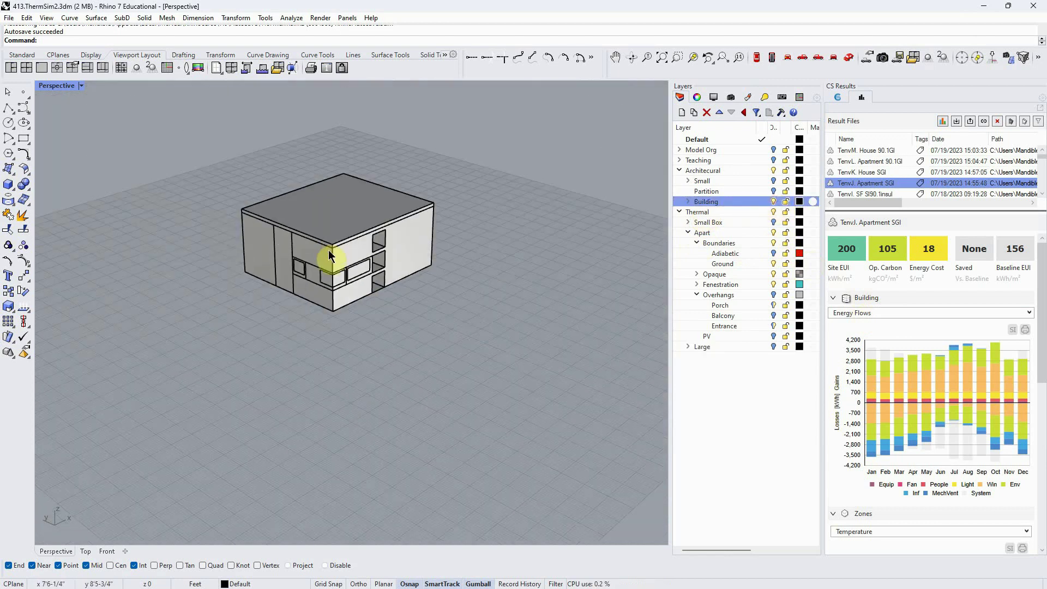
pyautogui.scroll(3, 334, 210)
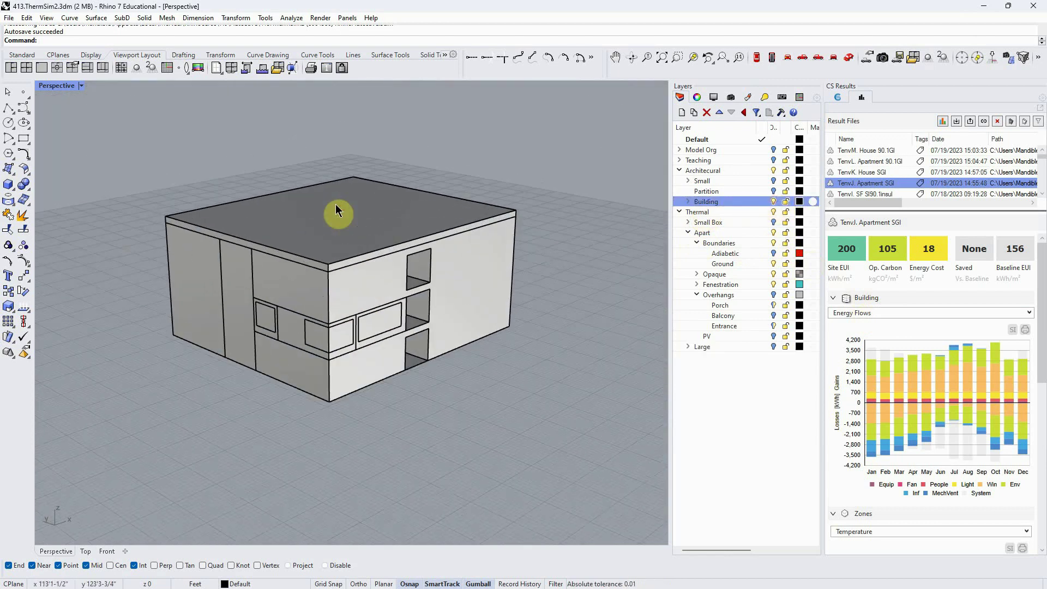
pyautogui.scroll(2, 336, 210)
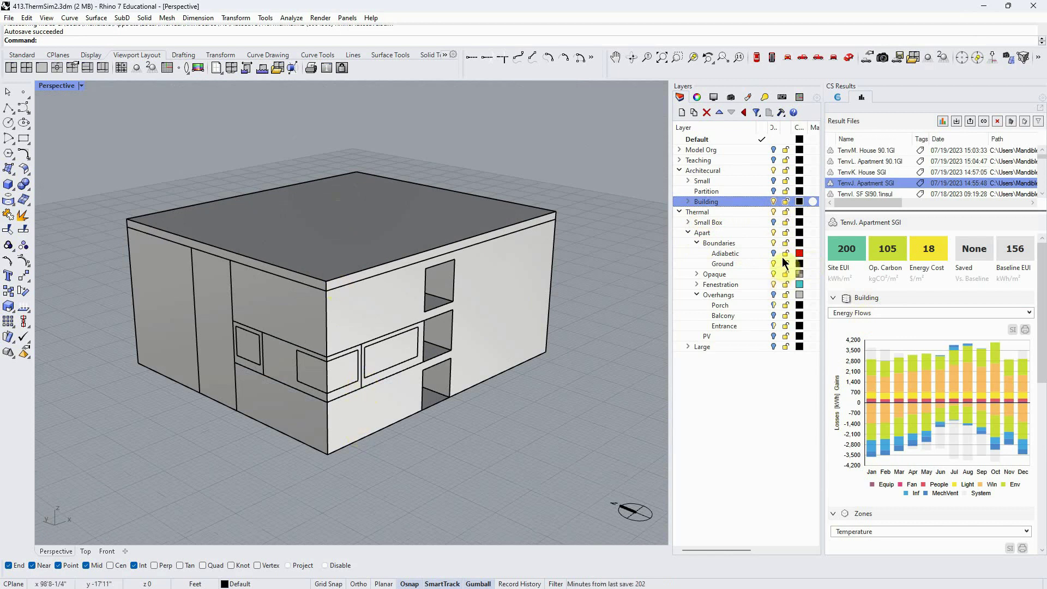
pyautogui.click(774, 201)
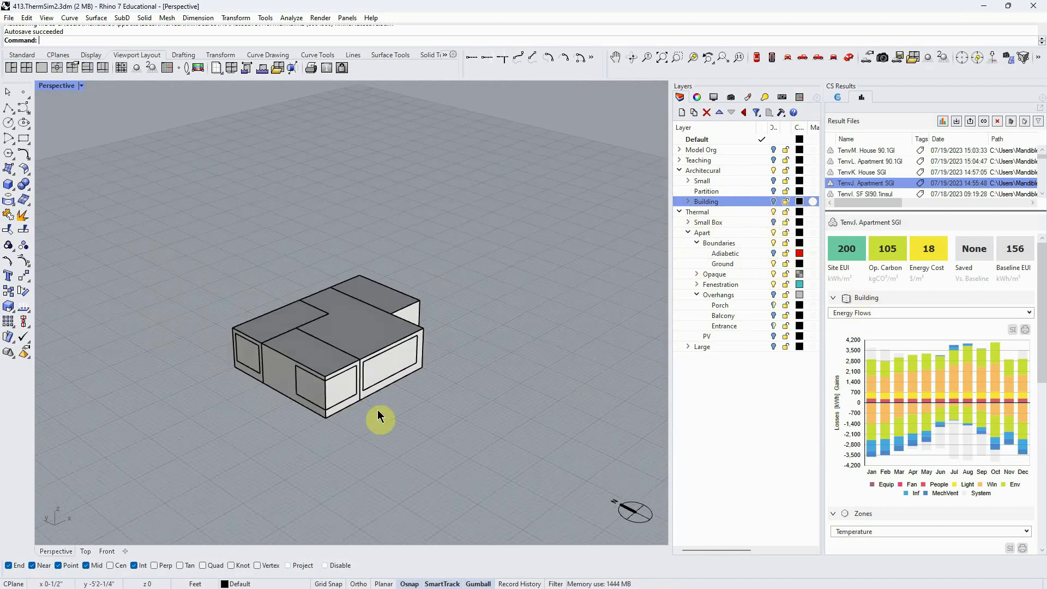
pyautogui.moveTo(570, 415); pyautogui.dragTo(568, 400)
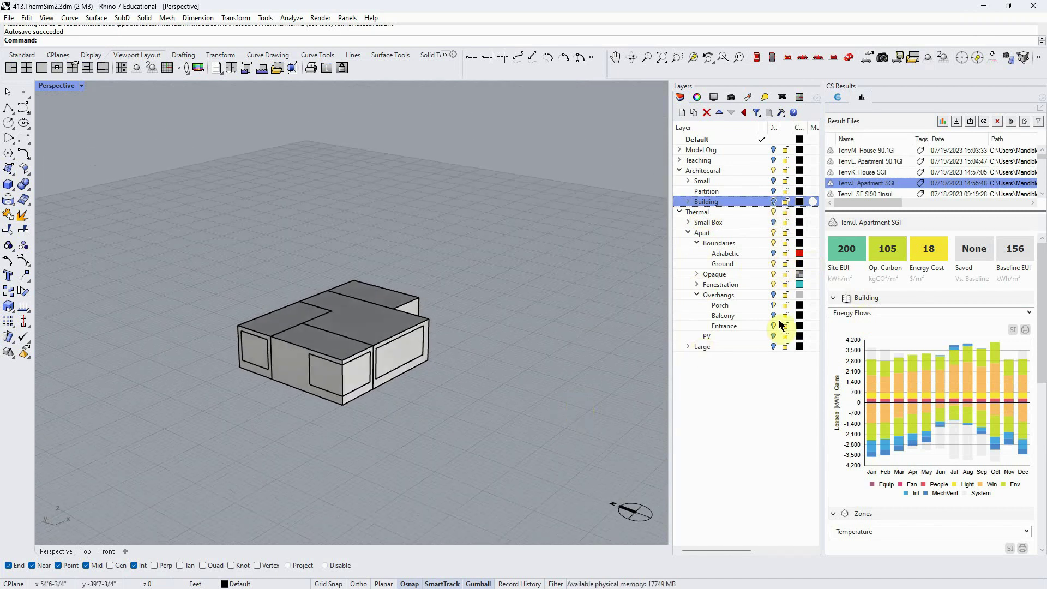
# Show the red Adiabetic surfaces, hide the Opaque layer, and orbit to a side view
pyautogui.click(772, 254)
pyautogui.moveTo(463, 395); pyautogui.dragTo(443, 411)
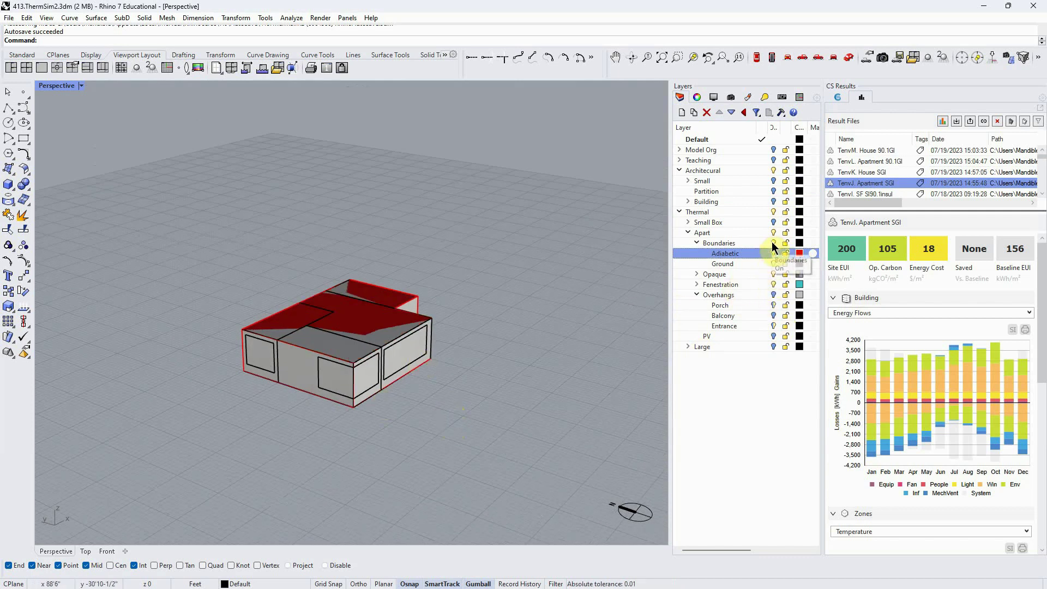
pyautogui.click(773, 274)
pyautogui.moveTo(523, 413); pyautogui.dragTo(379, 393)
pyautogui.moveTo(396, 321); pyautogui.dragTo(374, 414)
pyautogui.moveTo(348, 358); pyautogui.dragTo(374, 430)
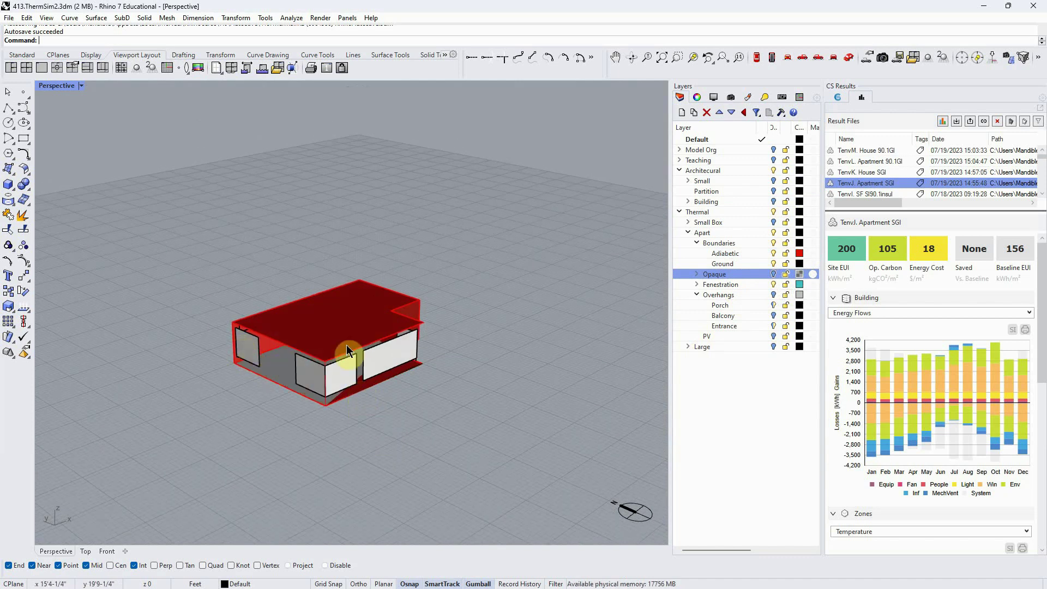
pyautogui.scroll(3, 346, 345)
pyautogui.moveTo(222, 434); pyautogui.dragTo(247, 445)
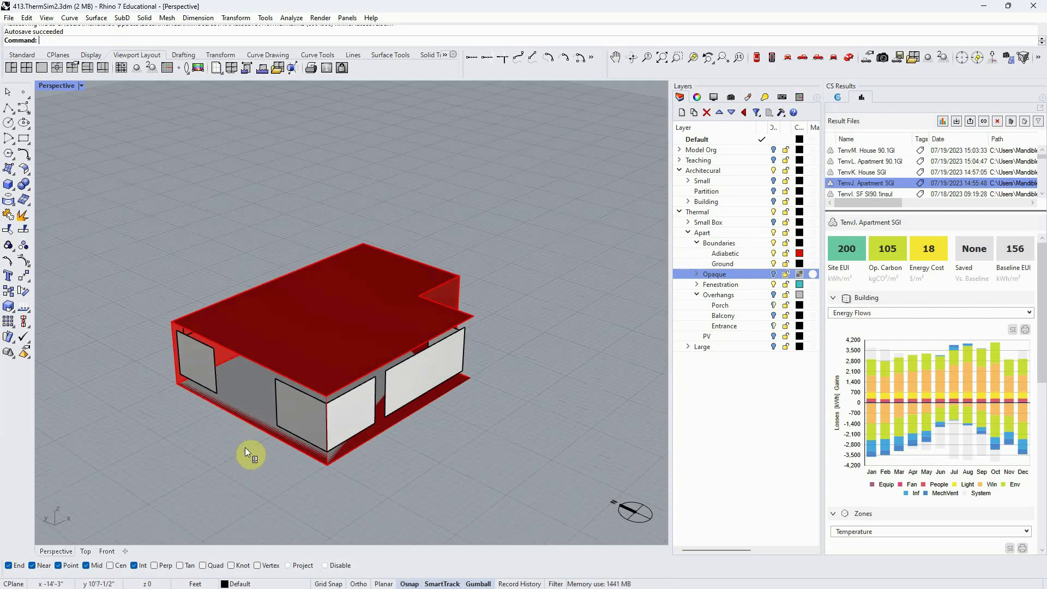
pyautogui.rightClick(244, 447)
pyautogui.click(458, 323)
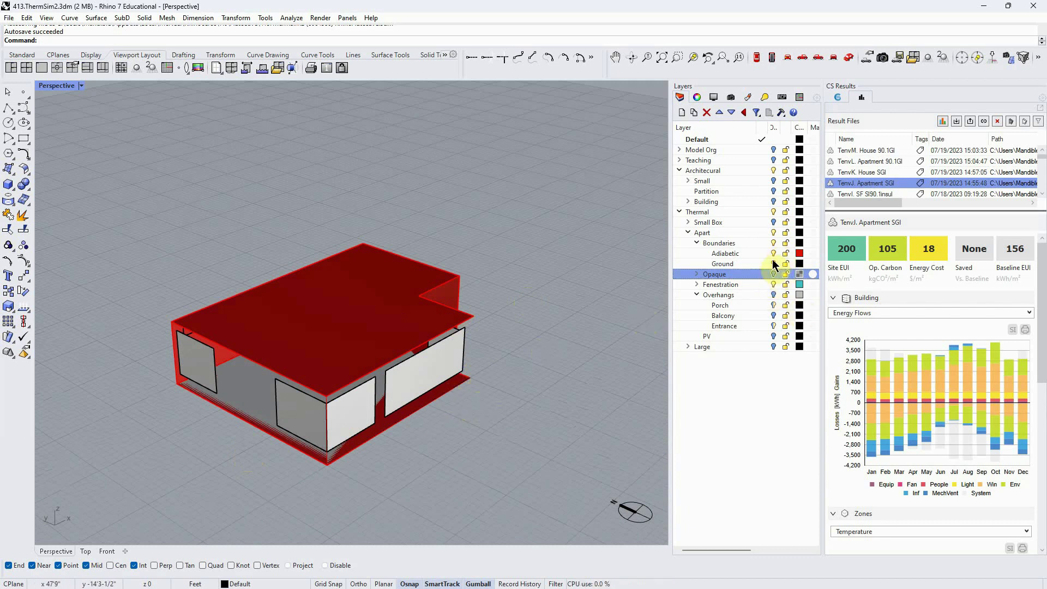
# Turn Opaque surfaces back on and select the front-left and small corner wall faces
pyautogui.click(774, 274)
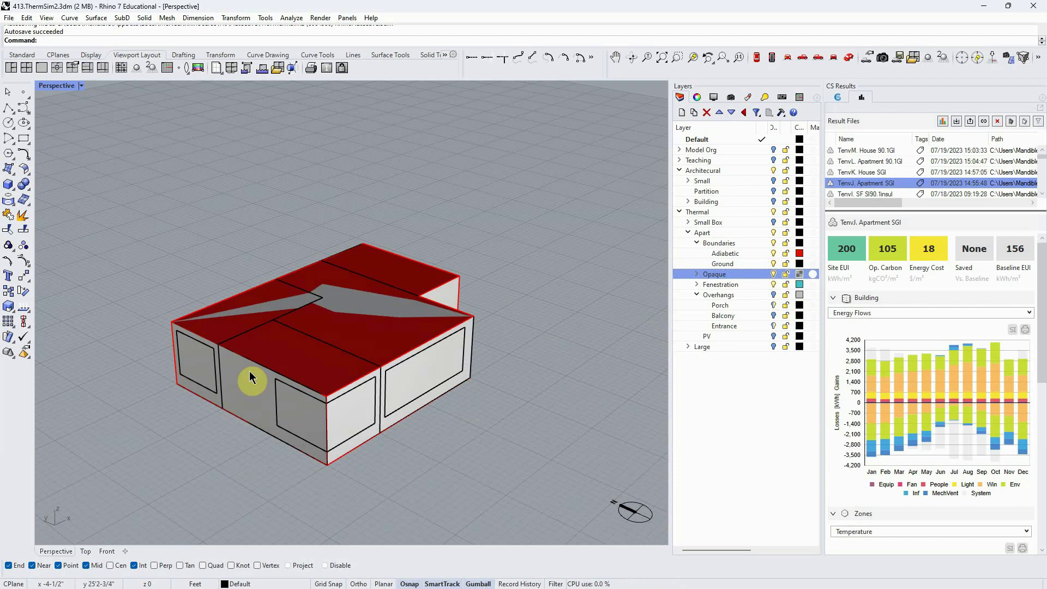
pyautogui.keyDown('ctrl'); pyautogui.keyDown('shift'); pyautogui.click(249, 388); pyautogui.keyUp('shift'); pyautogui.keyUp('ctrl')
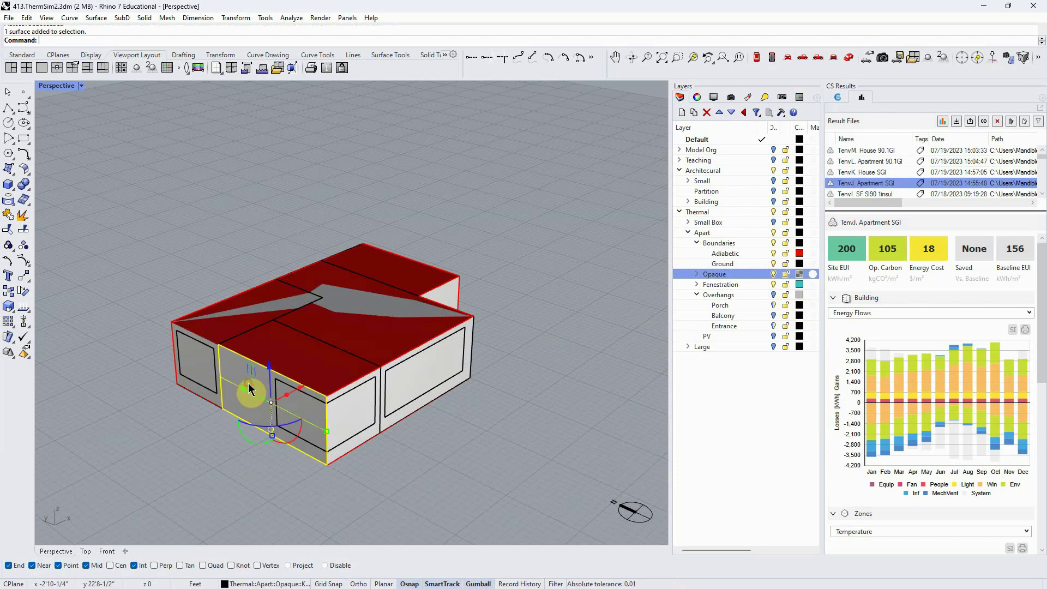
pyautogui.keyDown('ctrl'); pyautogui.keyDown('shift'); pyautogui.click(382, 431); pyautogui.keyUp('shift'); pyautogui.keyUp('ctrl')
pyautogui.click(533, 435)
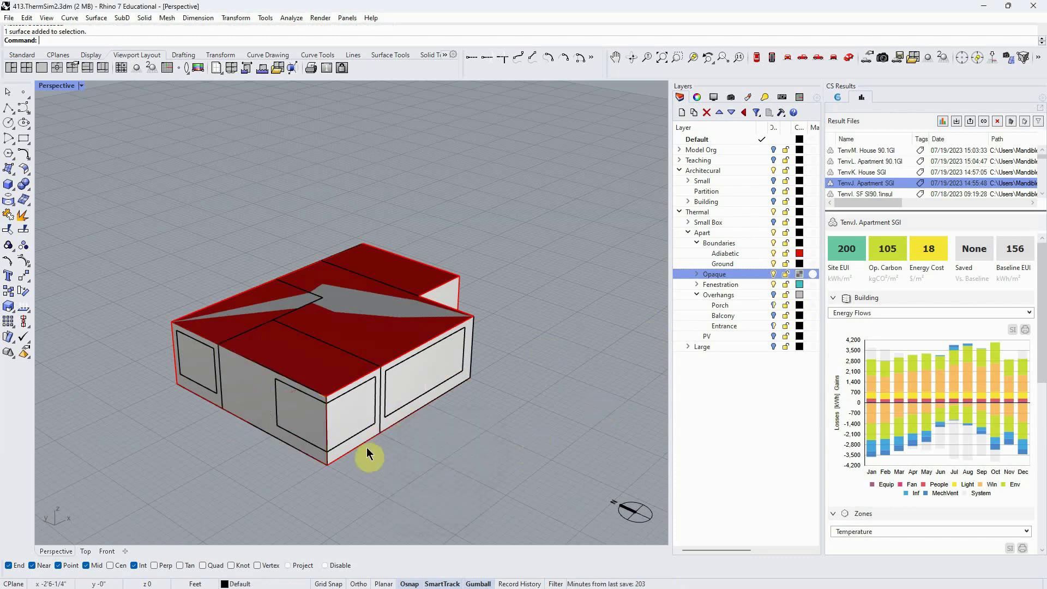
pyautogui.keyDown('ctrl'); pyautogui.keyDown('shift'); pyautogui.click(366, 447); pyautogui.keyUp('shift'); pyautogui.keyUp('ctrl')
pyautogui.click(485, 453)
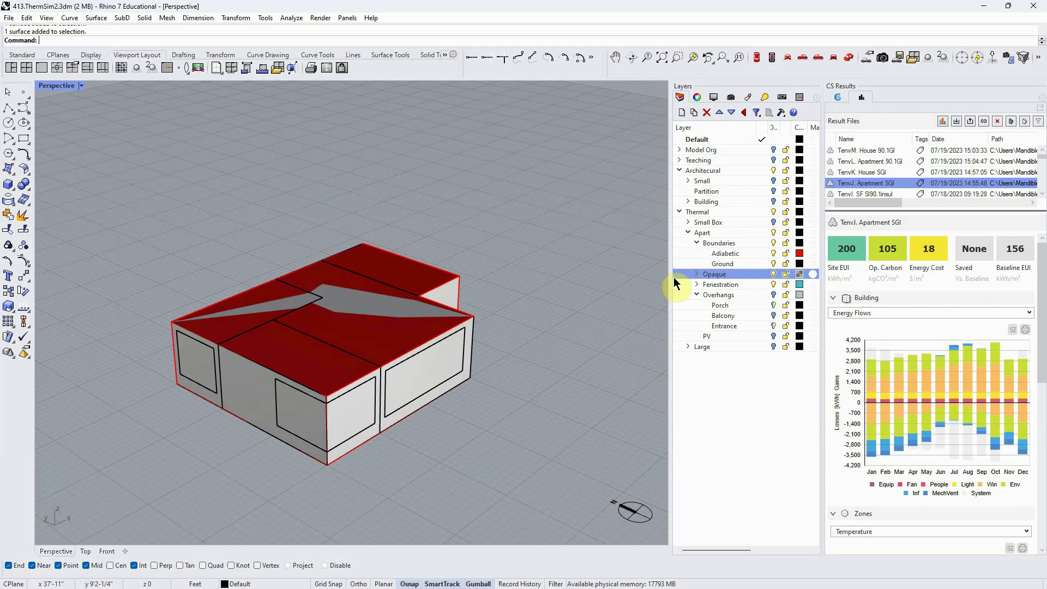
# Orbit the model and toggle the Building layer on and back off
pyautogui.moveTo(643, 281); pyautogui.dragTo(525, 281)
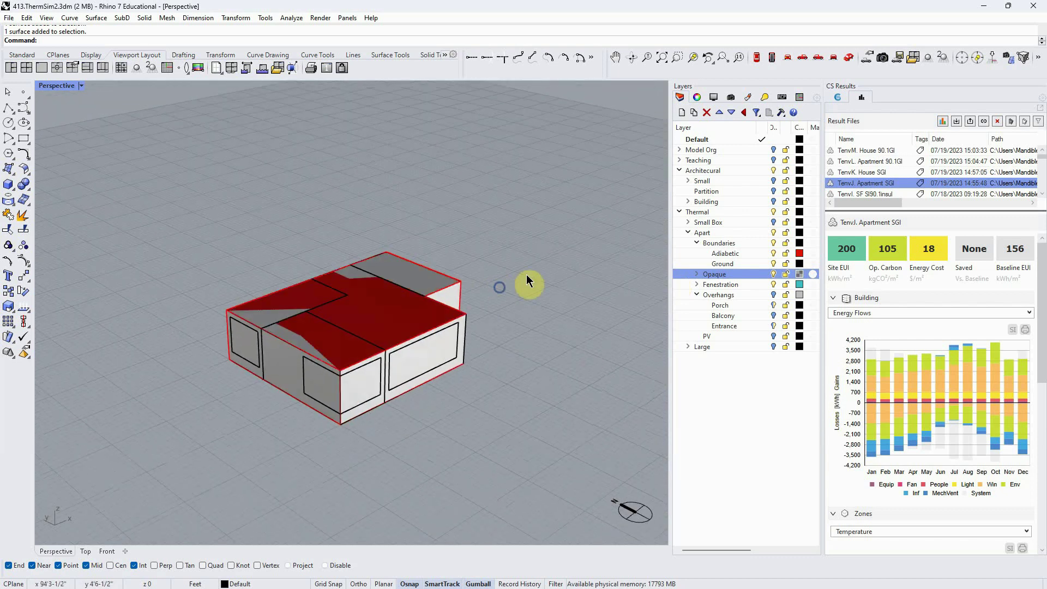
pyautogui.click(773, 201)
pyautogui.click(773, 200)
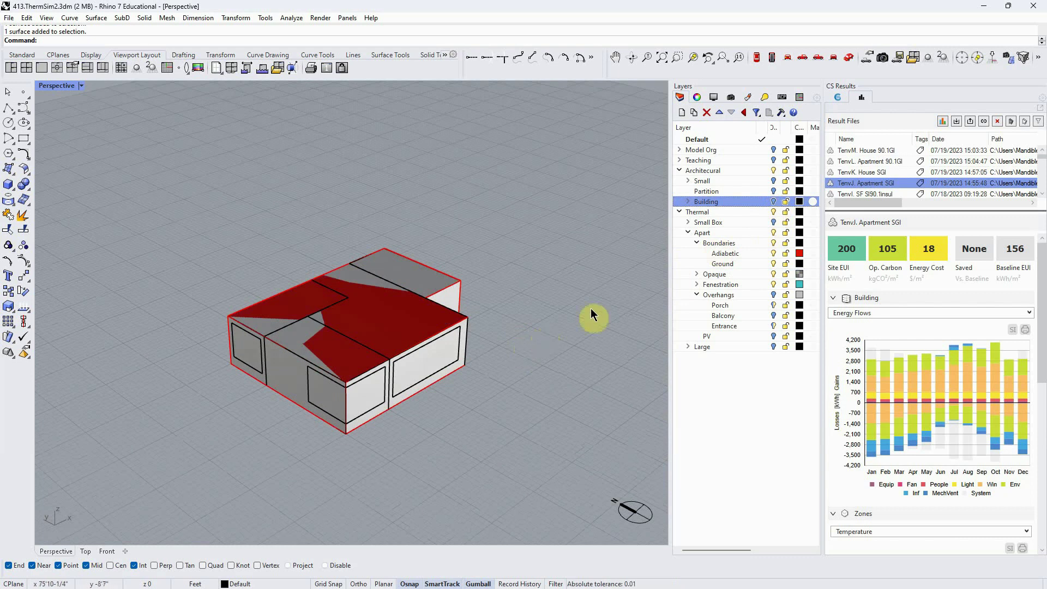
# Hide the Adiabetic layer and select the open ground surface on the model's underside
pyautogui.click(773, 253)
pyautogui.moveTo(502, 413); pyautogui.dragTo(502, 325)
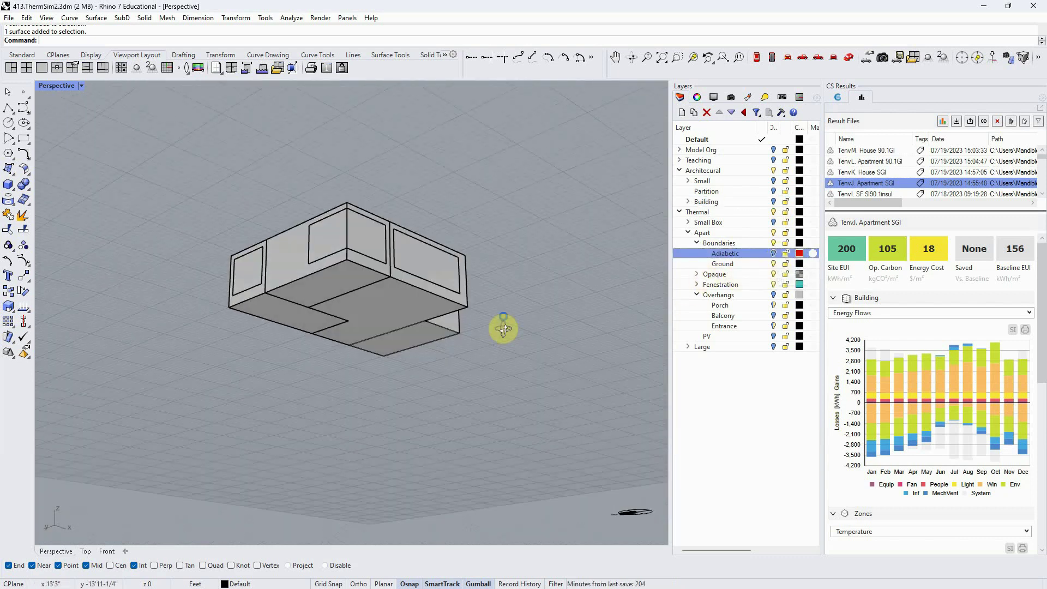
pyautogui.click(403, 319)
pyautogui.click(449, 331)
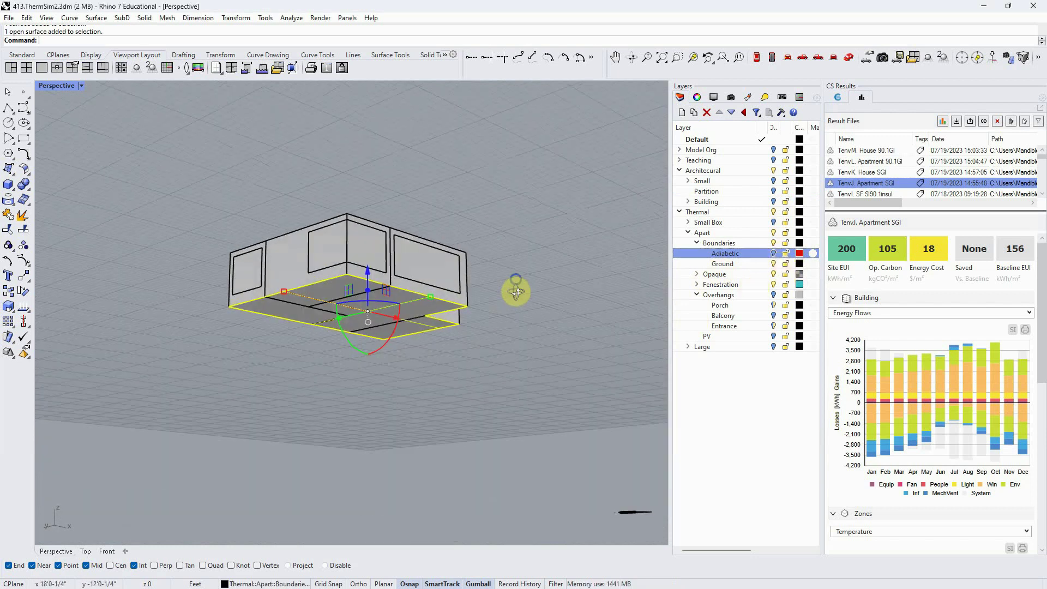
pyautogui.moveTo(514, 289); pyautogui.dragTo(518, 379)
pyautogui.click(453, 358)
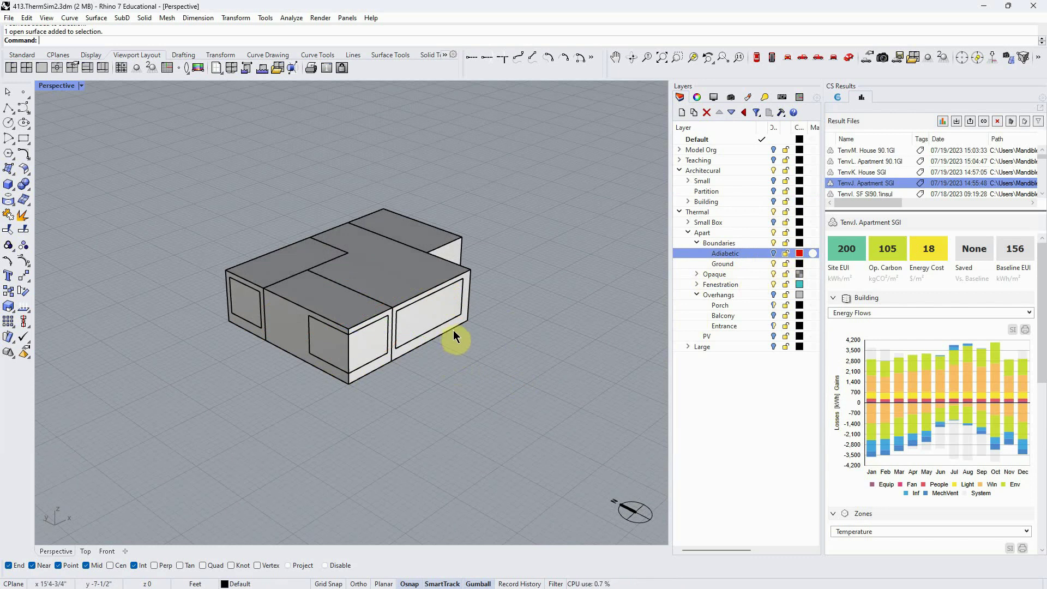
# Select and inspect the apartment's rear box, then clear the selection
pyautogui.moveTo(514, 345); pyautogui.dragTo(387, 353)
pyautogui.click(345, 302)
pyautogui.click(380, 299)
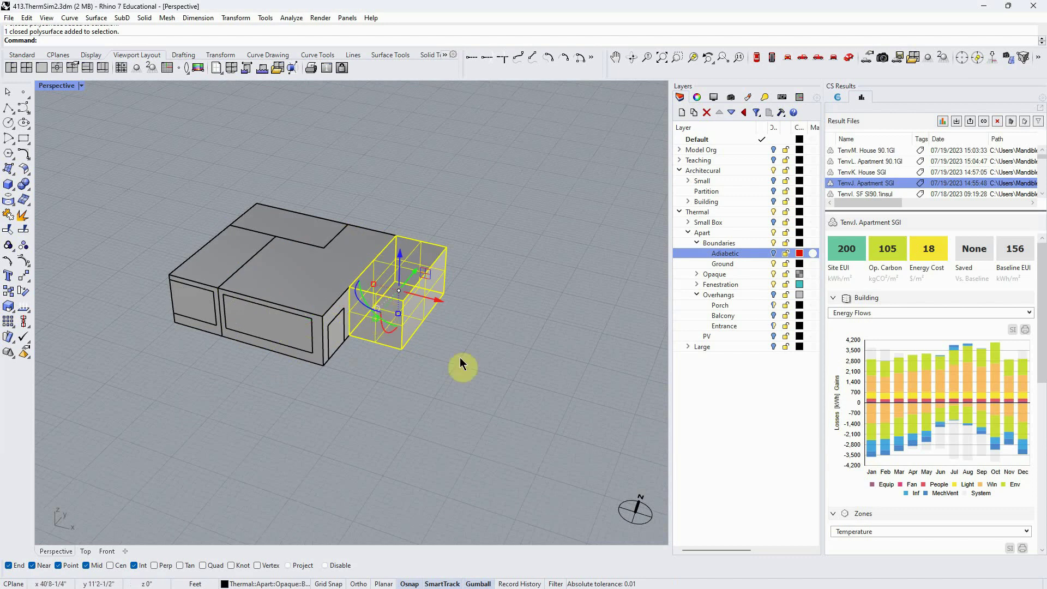
pyautogui.moveTo(418, 421)
pyautogui.mouseDown()
pyautogui.moveTo(444, 415)
pyautogui.moveTo(416, 424)
pyautogui.moveTo(415, 409)
pyautogui.mouseUp()
pyautogui.click(414, 424)
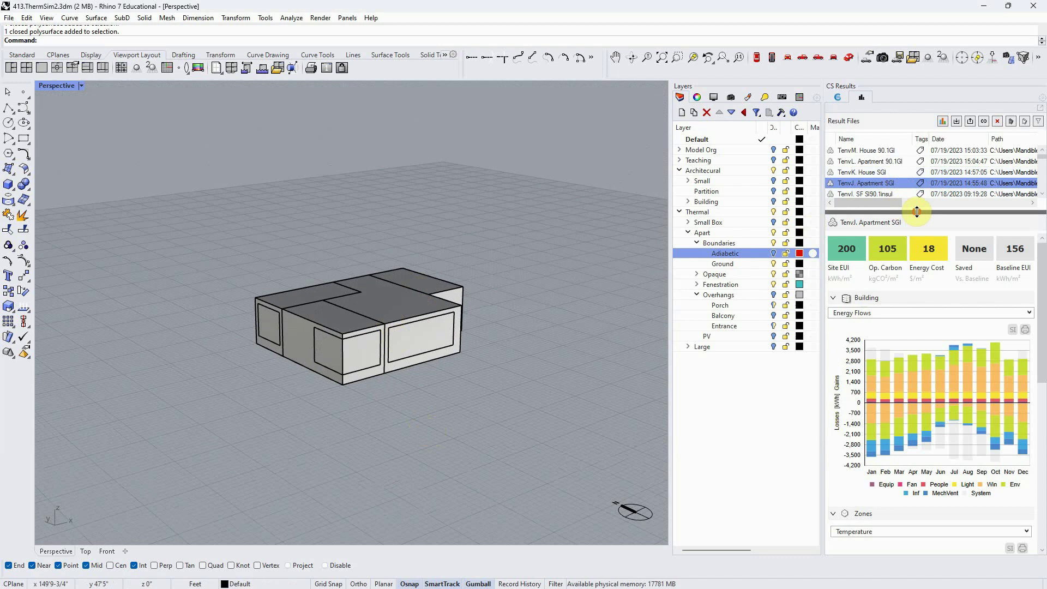
pyautogui.moveTo(480, 392); pyautogui.dragTo(406, 427)
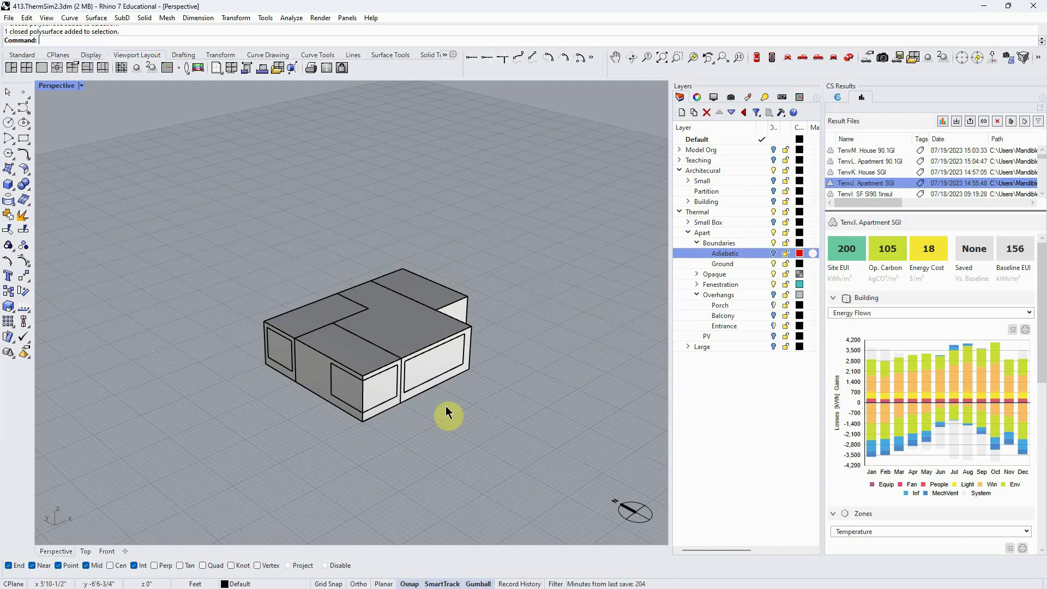
pyautogui.scroll(1, 446, 407)
pyautogui.scroll(2, 414, 401)
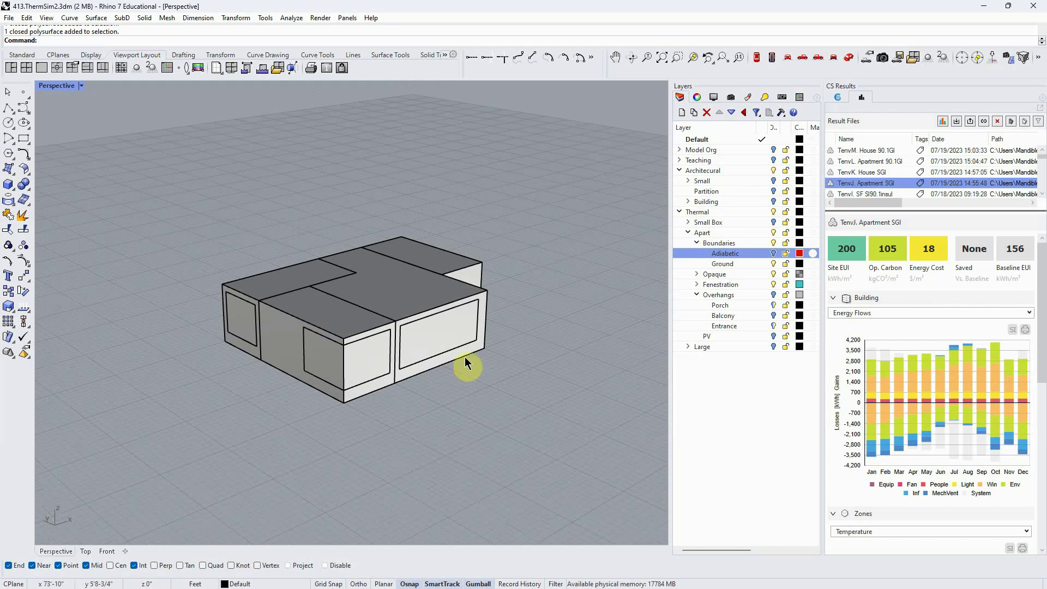
pyautogui.click(866, 184)
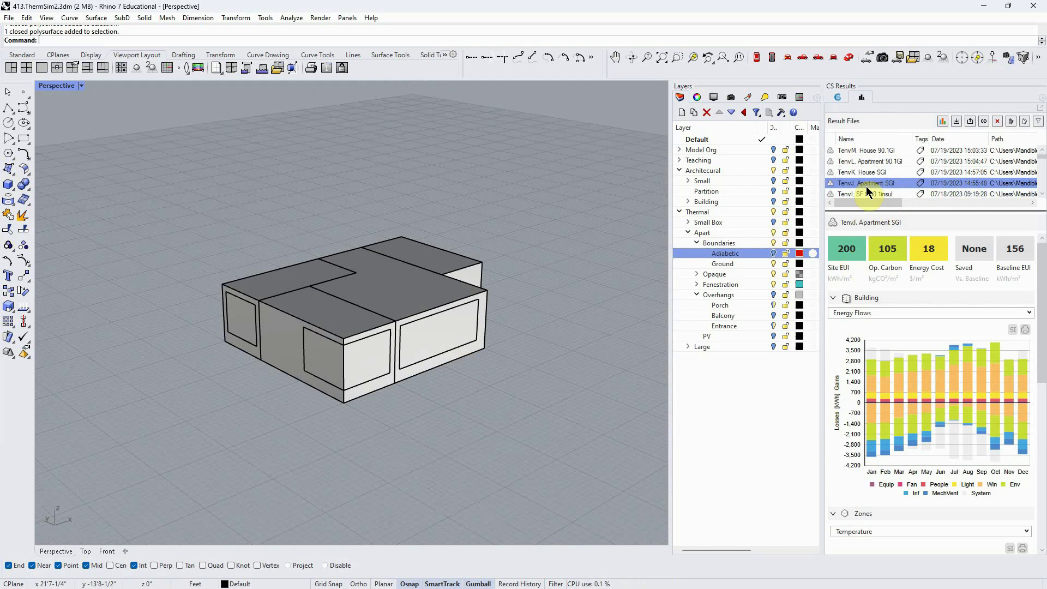
pyautogui.moveTo(520, 422); pyautogui.dragTo(548, 376)
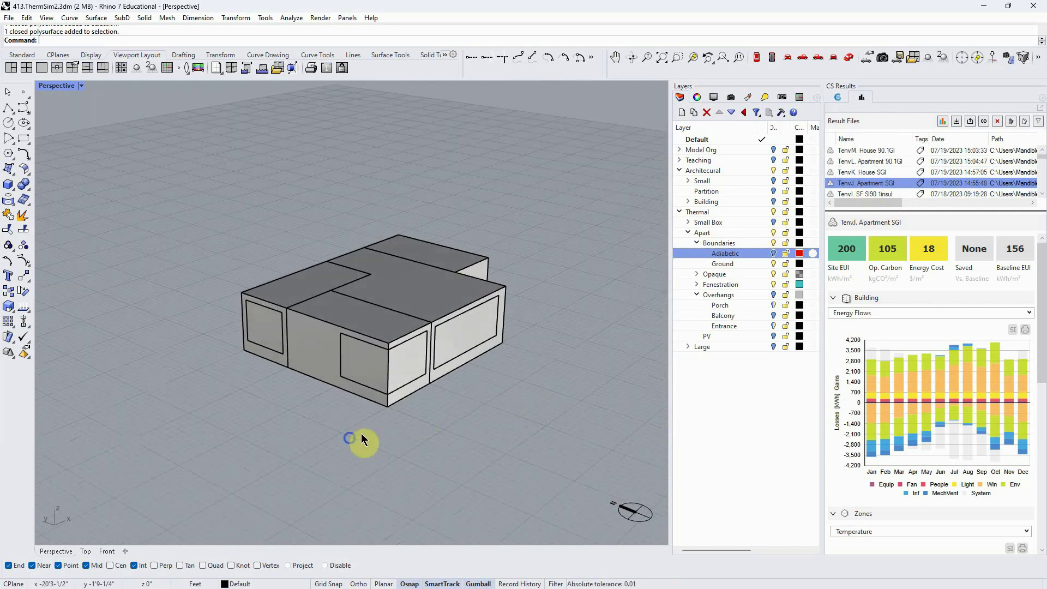
pyautogui.moveTo(362, 440); pyautogui.dragTo(498, 433)
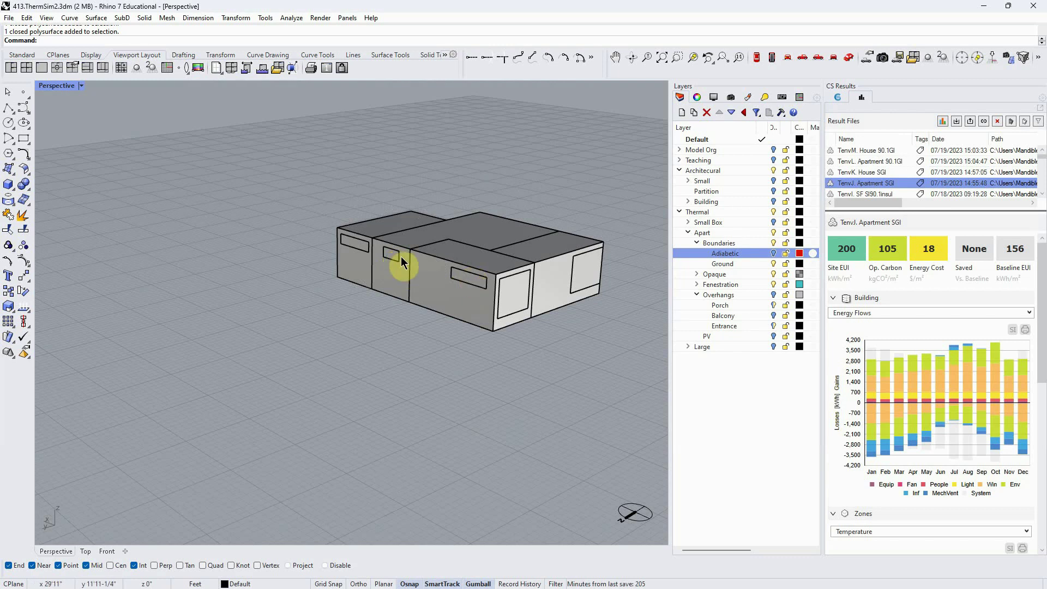
pyautogui.moveTo(401, 262); pyautogui.dragTo(397, 276)
pyautogui.moveTo(455, 205); pyautogui.dragTo(338, 227)
pyautogui.moveTo(293, 376); pyautogui.dragTo(381, 468)
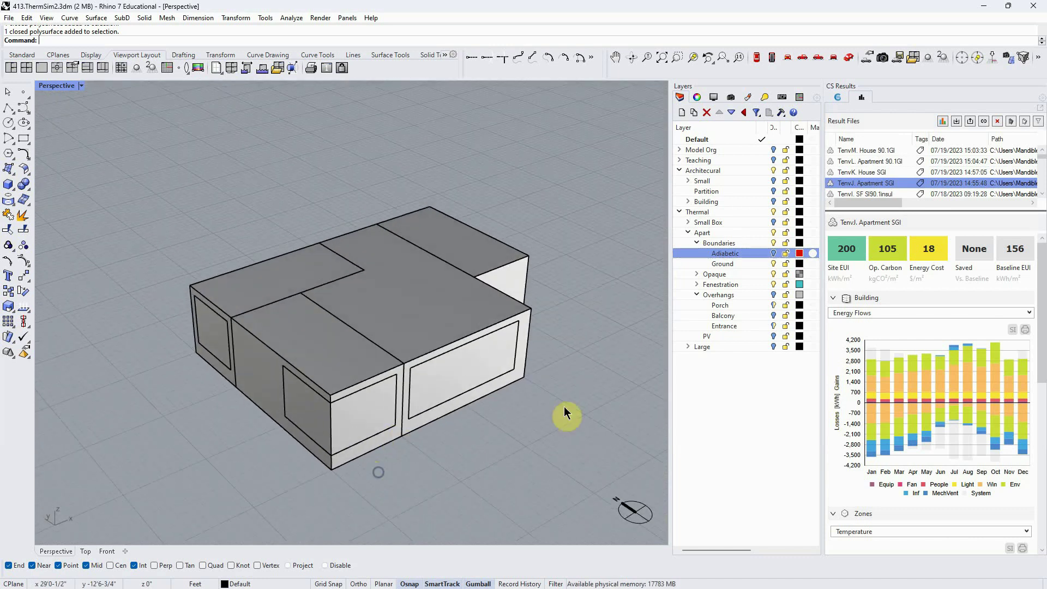
pyautogui.click(773, 252)
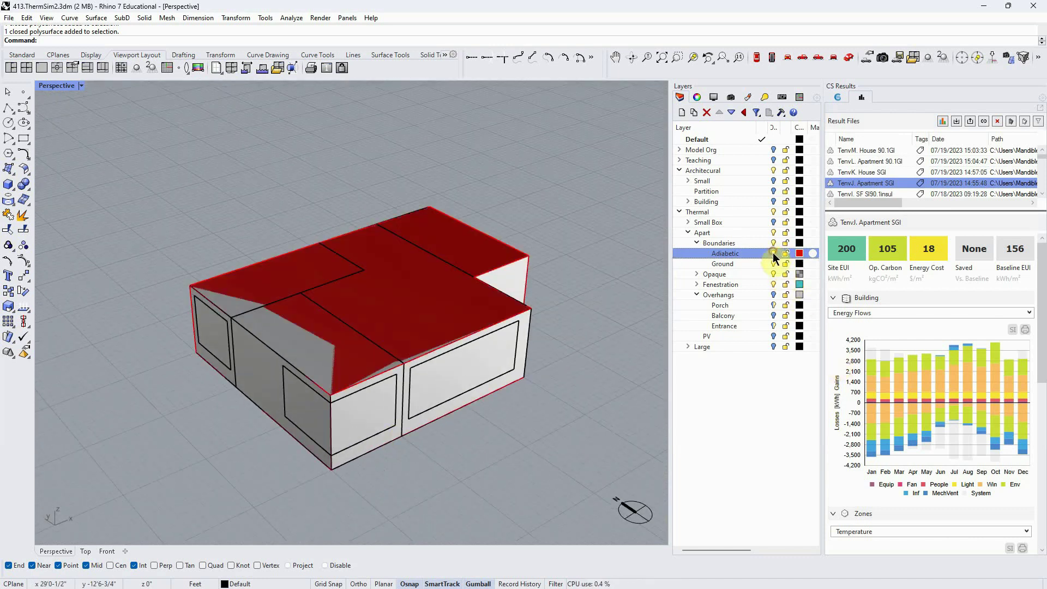
pyautogui.click(773, 253)
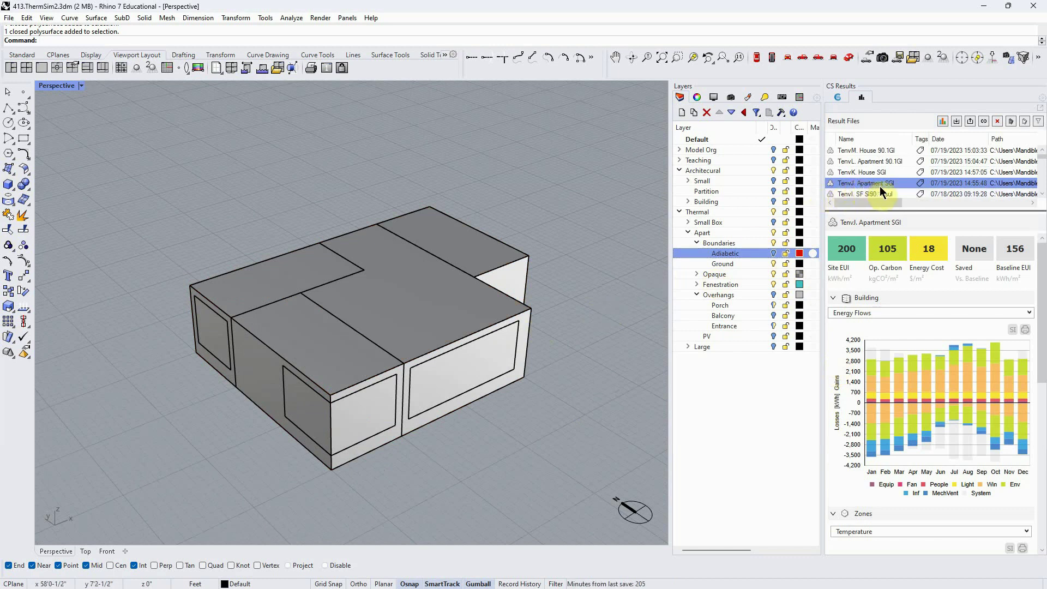
pyautogui.click(850, 253)
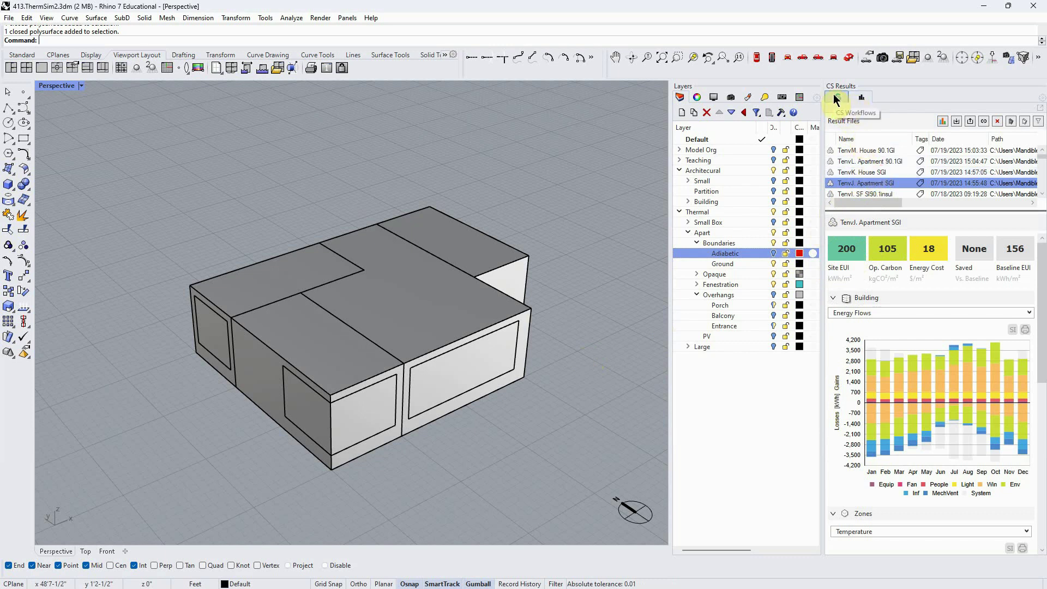
pyautogui.click(575, 338)
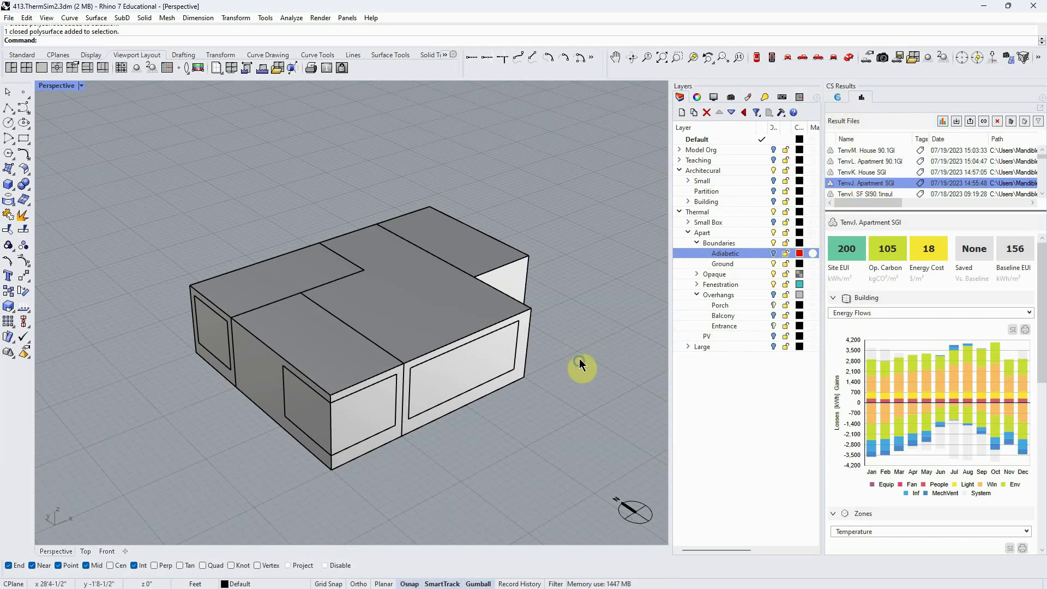
pyautogui.moveTo(578, 354); pyautogui.dragTo(587, 357)
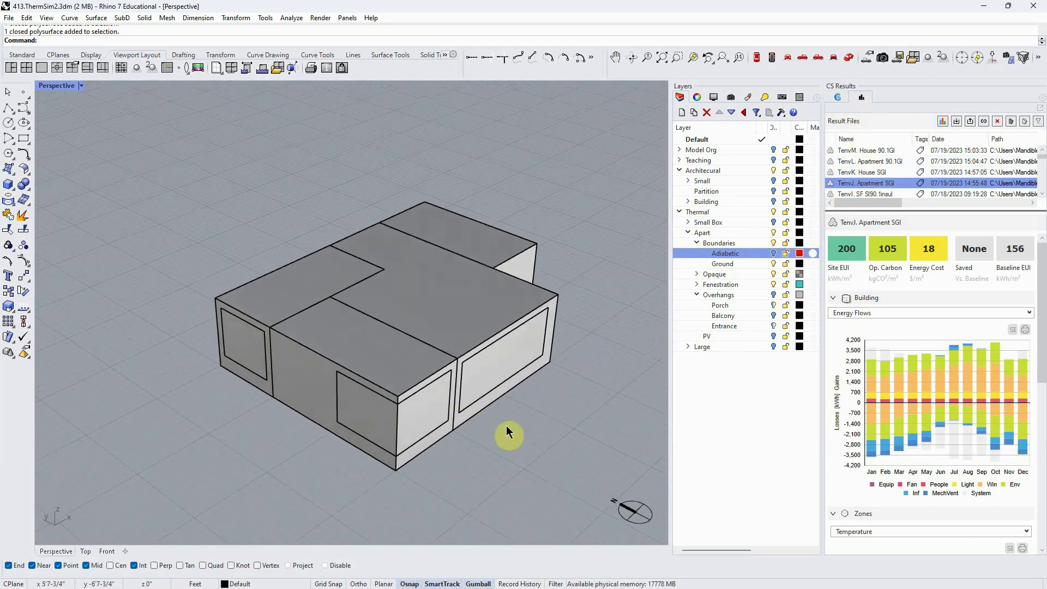
pyautogui.moveTo(506, 426); pyautogui.dragTo(319, 421)
pyautogui.moveTo(256, 281); pyautogui.dragTo(484, 450)
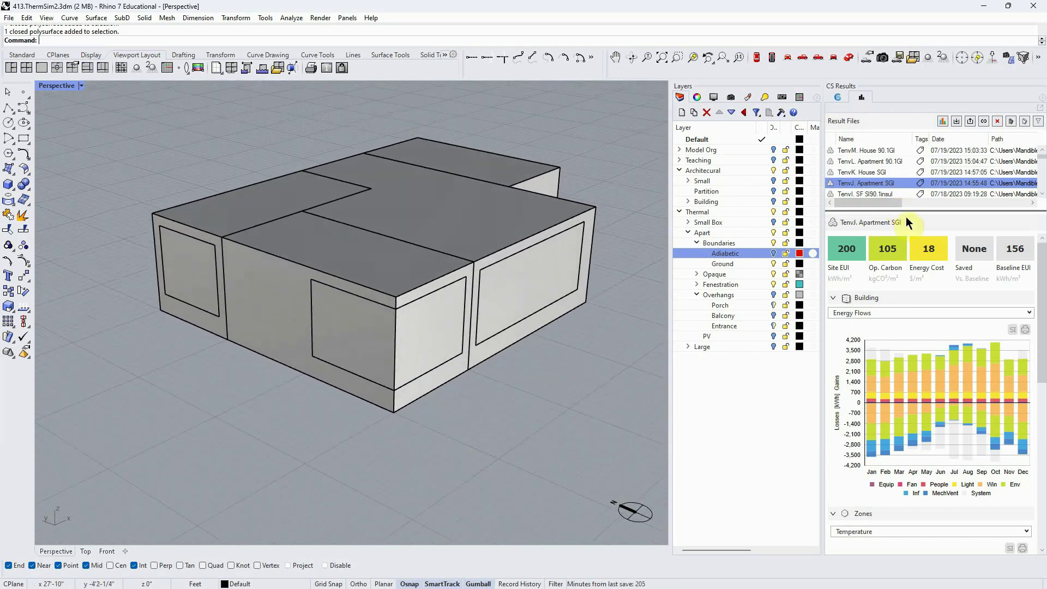
pyautogui.click(844, 274)
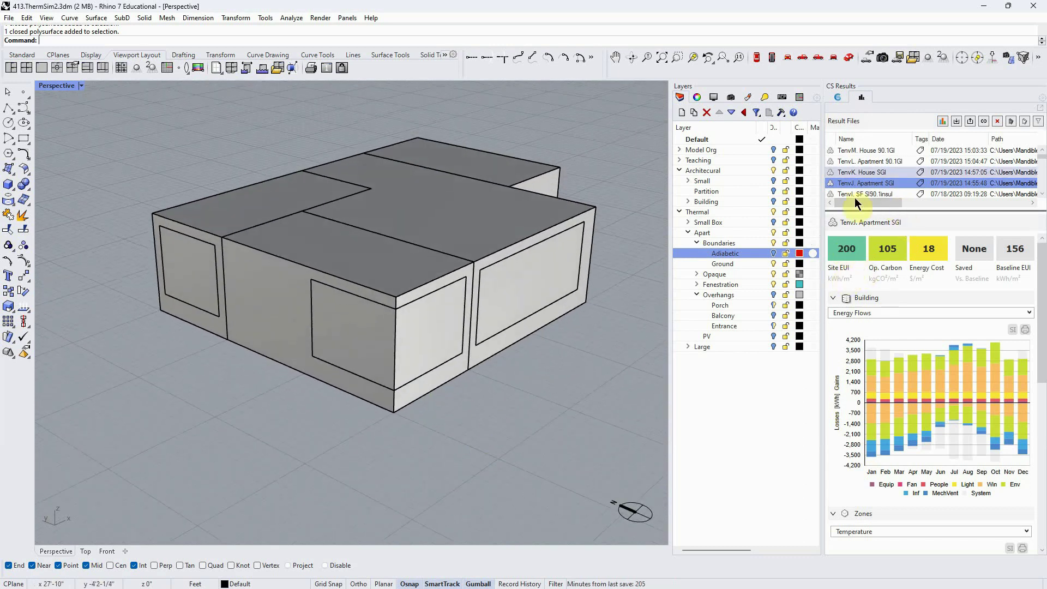
# Flip through TenvK. House SGI, TenvL. Apartment 90.1GI and TenvJ. Apartment SGI results
pyautogui.click(872, 171)
pyautogui.click(849, 261)
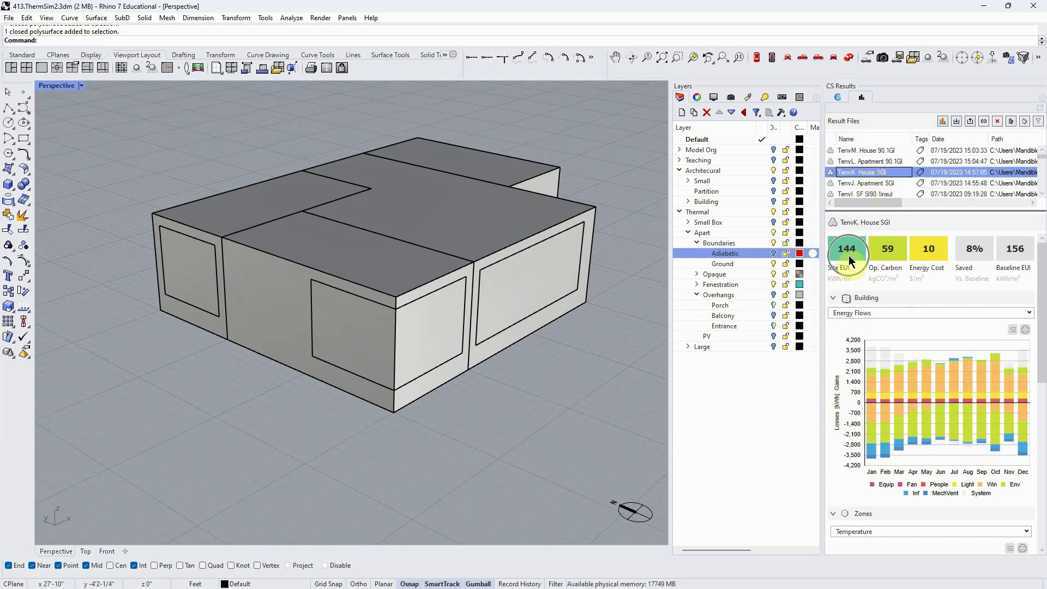
pyautogui.moveTo(618, 339); pyautogui.dragTo(542, 387)
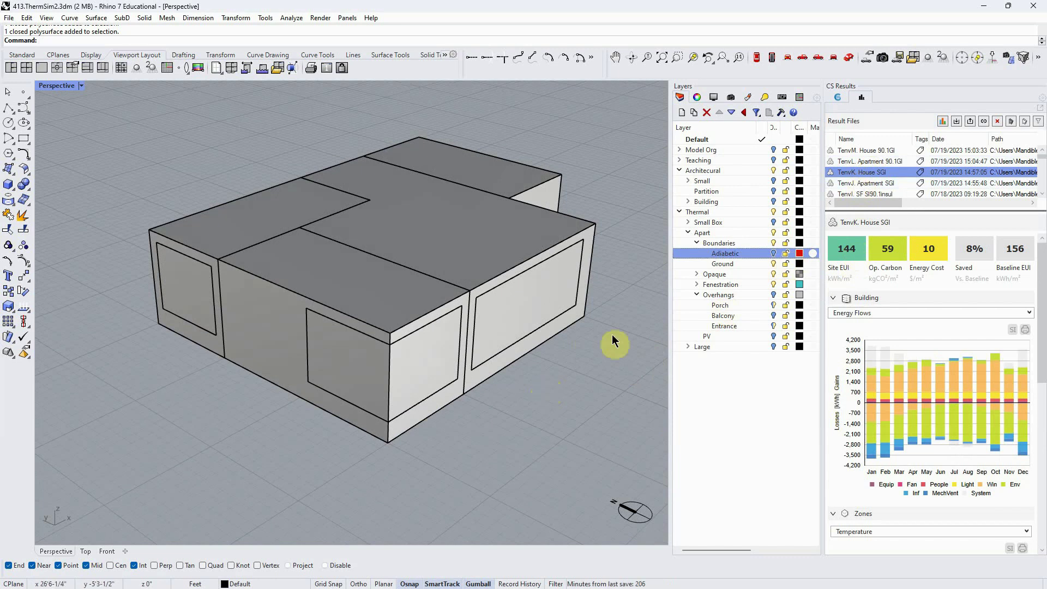
pyautogui.click(872, 162)
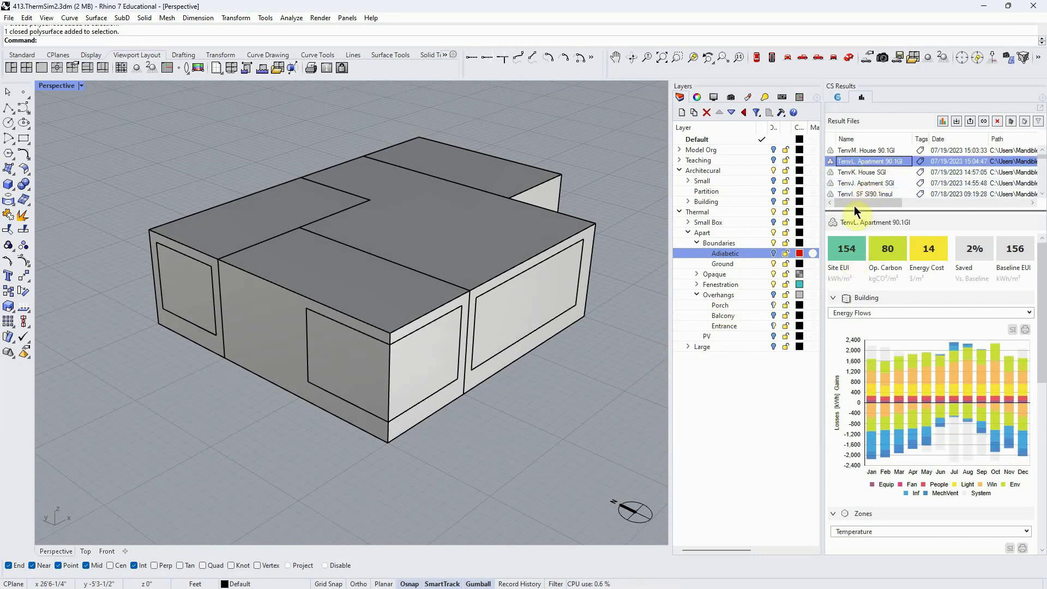
pyautogui.click(862, 183)
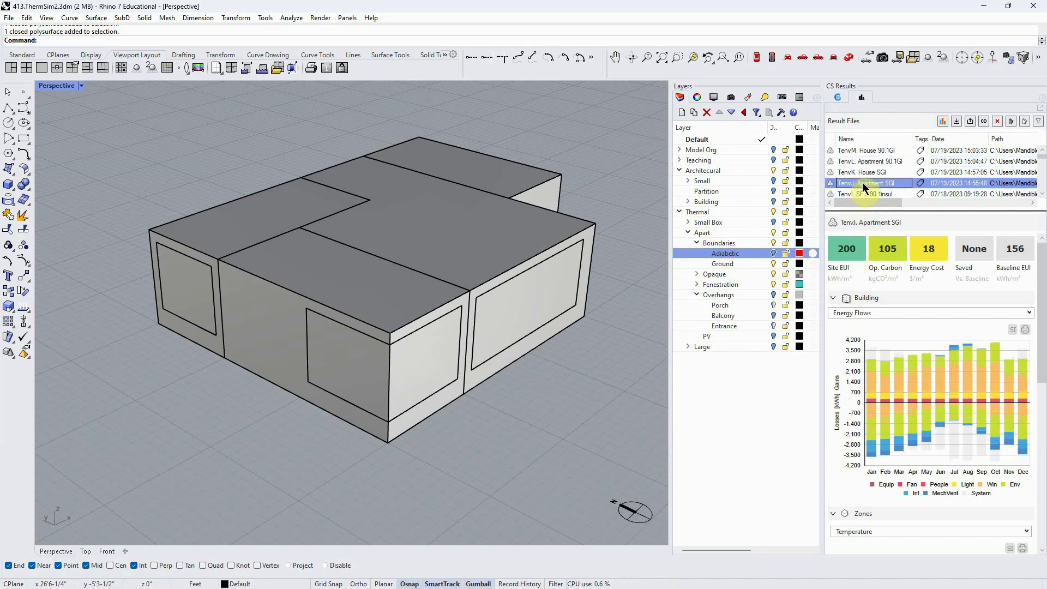
pyautogui.click(865, 161)
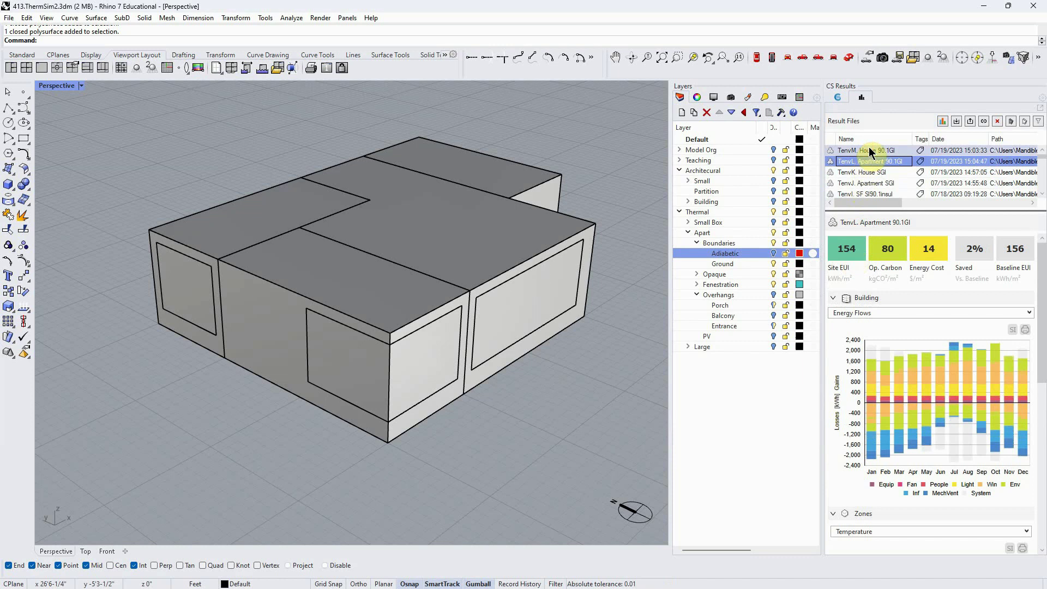
# Compare the house EUI results, ending on TenvL. Apartment 90.1GI at 154 kWh/m²
pyautogui.click(869, 146)
pyautogui.click(859, 251)
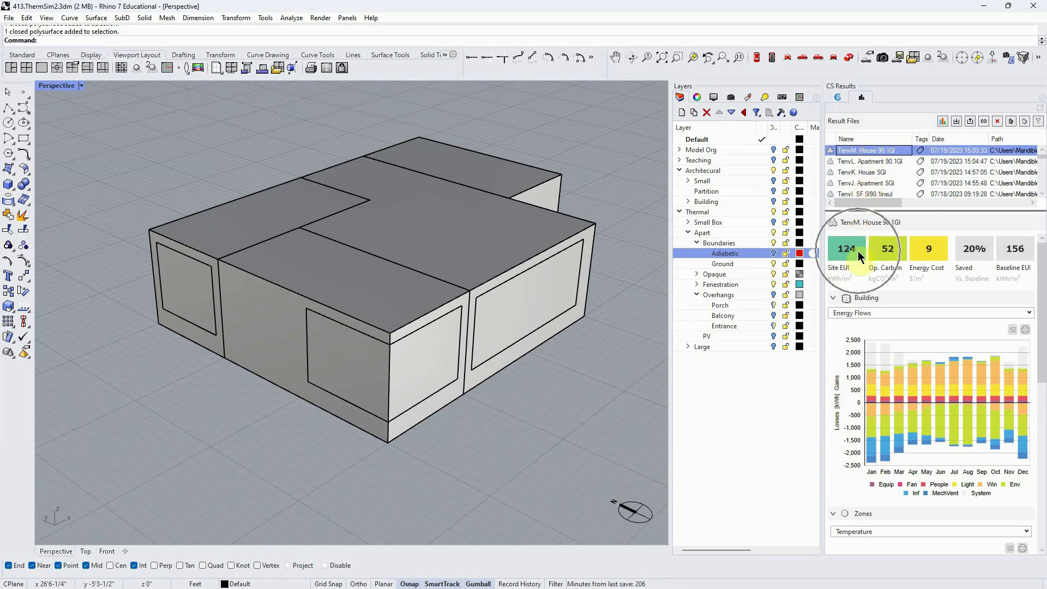
pyautogui.click(855, 173)
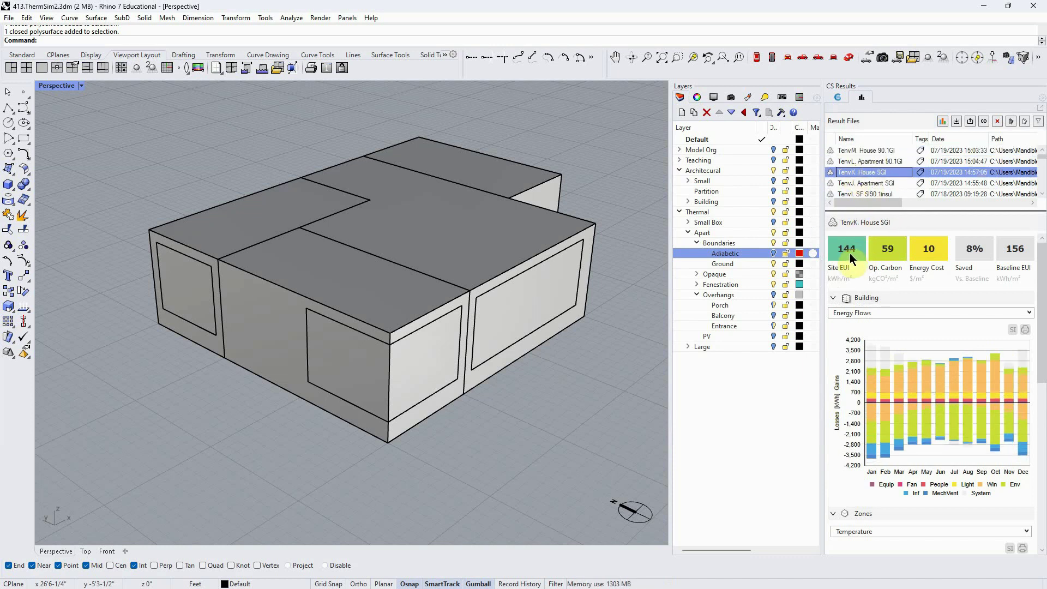
pyautogui.click(847, 249)
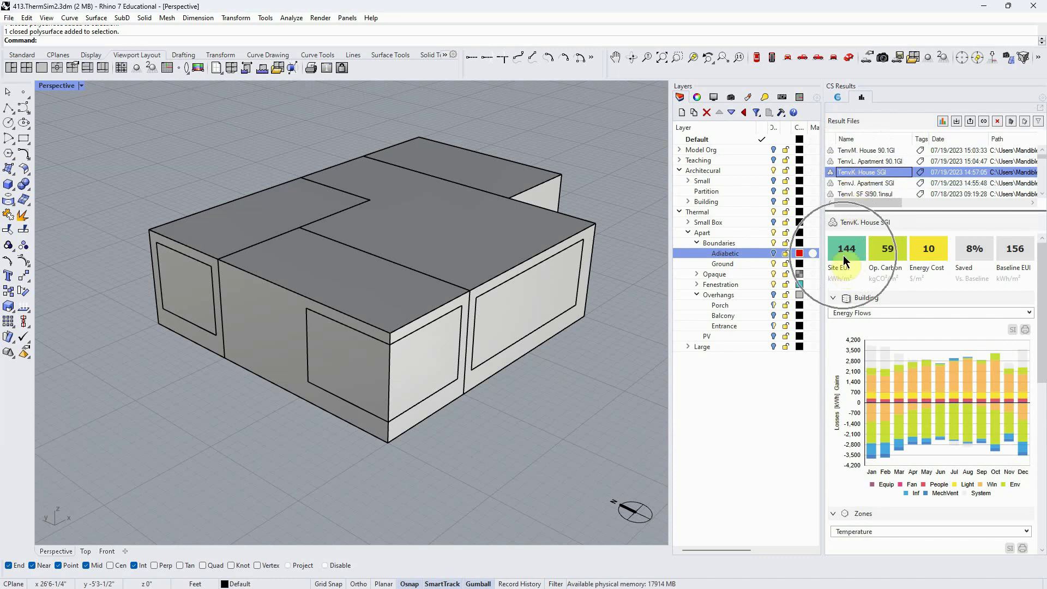
pyautogui.click(848, 148)
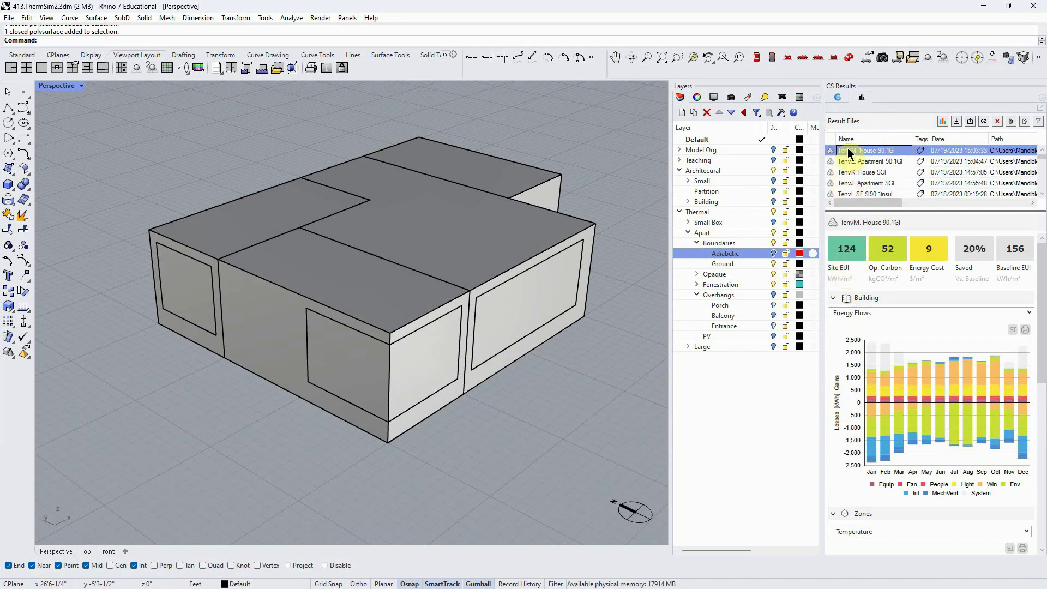
pyautogui.click(852, 162)
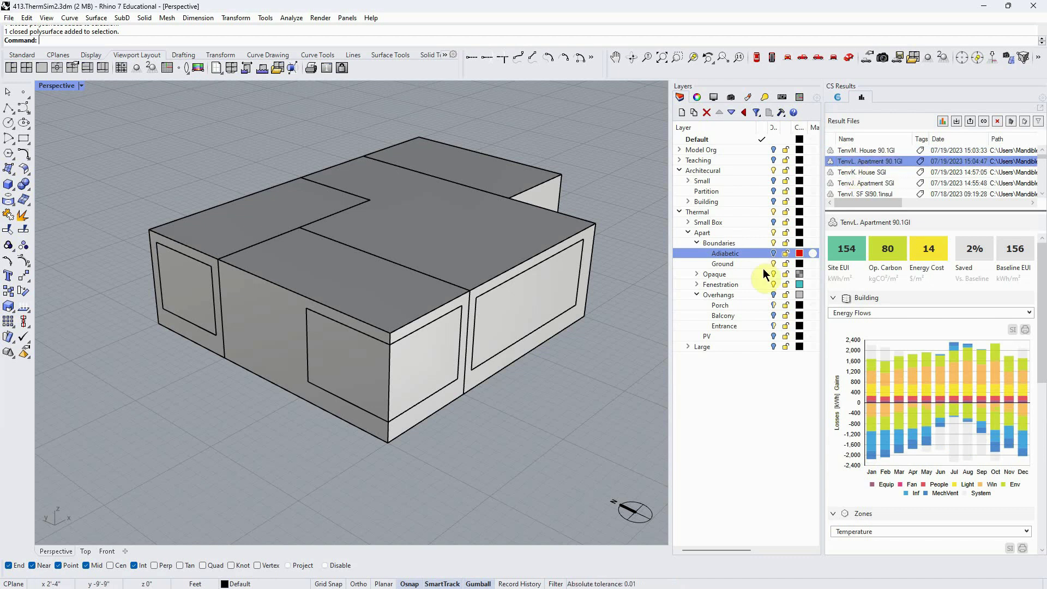
# Zoom out, widen the CS Results panel, and view TenvJ and TenvK SGI results
pyautogui.scroll(-5, 495, 408)
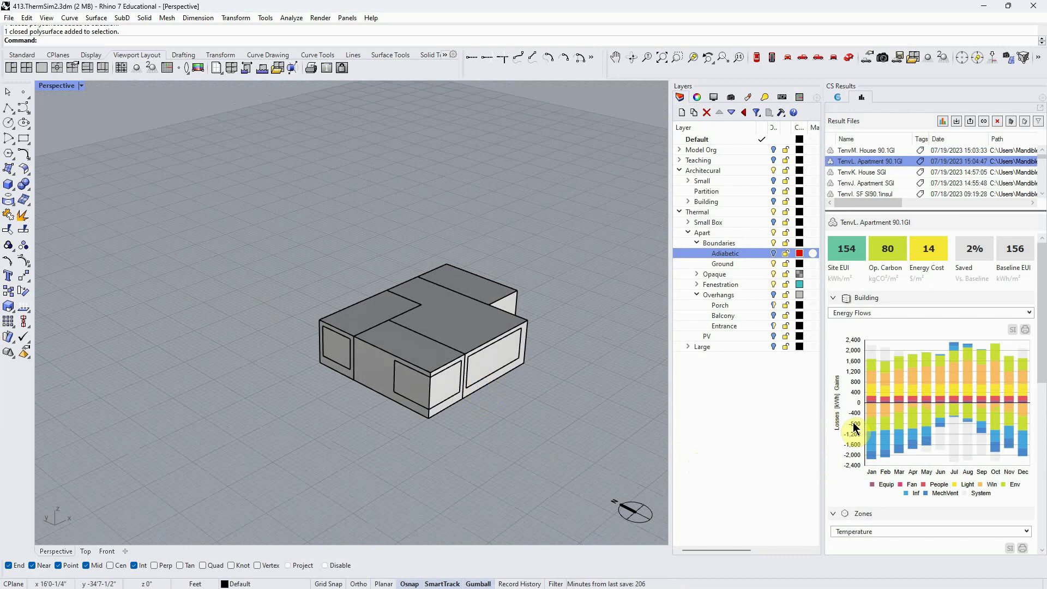
pyautogui.moveTo(822, 362); pyautogui.dragTo(806, 362)
pyautogui.moveTo(1045, 360)
pyautogui.mouseDown()
pyautogui.moveTo(1044, 375)
pyautogui.moveTo(1044, 353)
pyautogui.mouseUp()
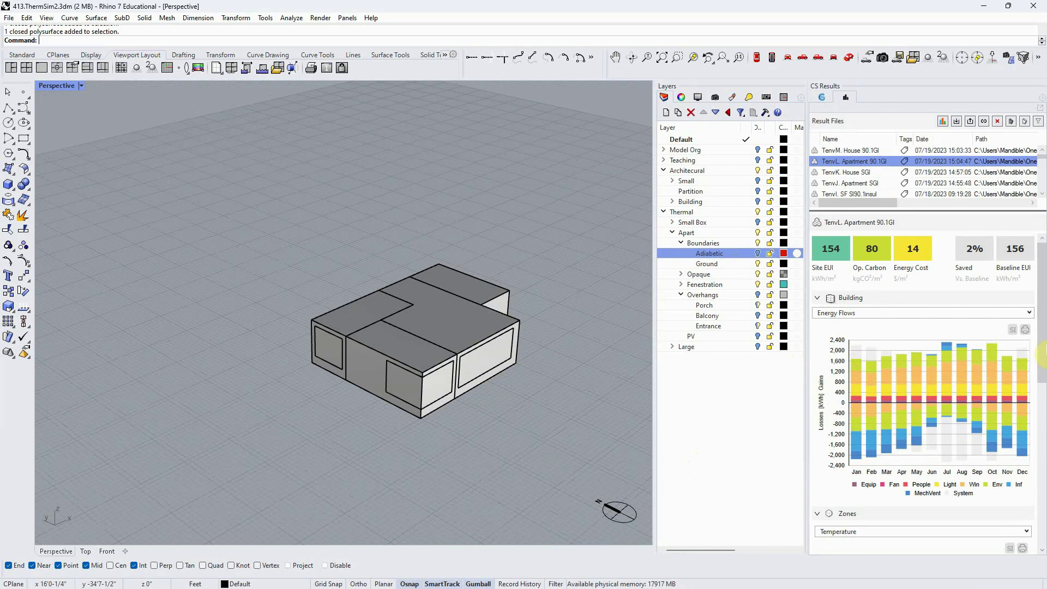
pyautogui.click(862, 183)
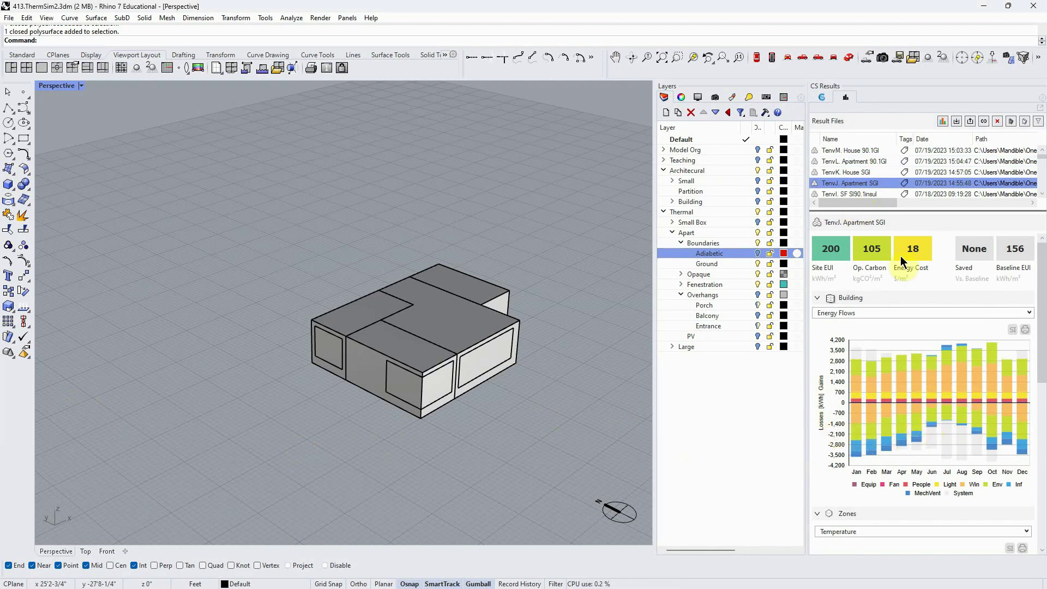
pyautogui.click(855, 173)
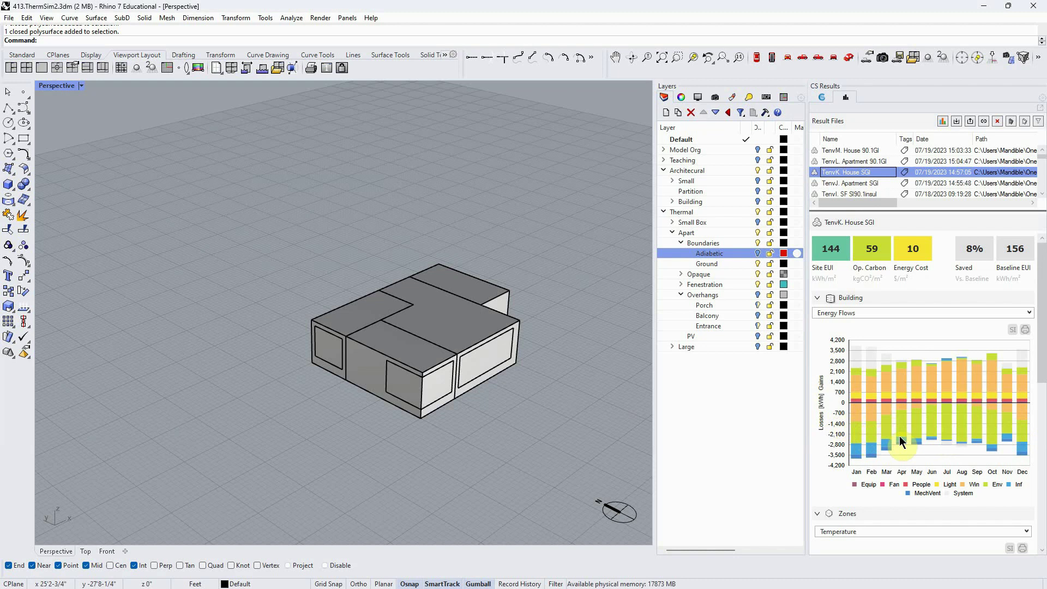
# Orbit under the model and switch between apartment and house SGI results, ending at 144 EUI
pyautogui.click(945, 418)
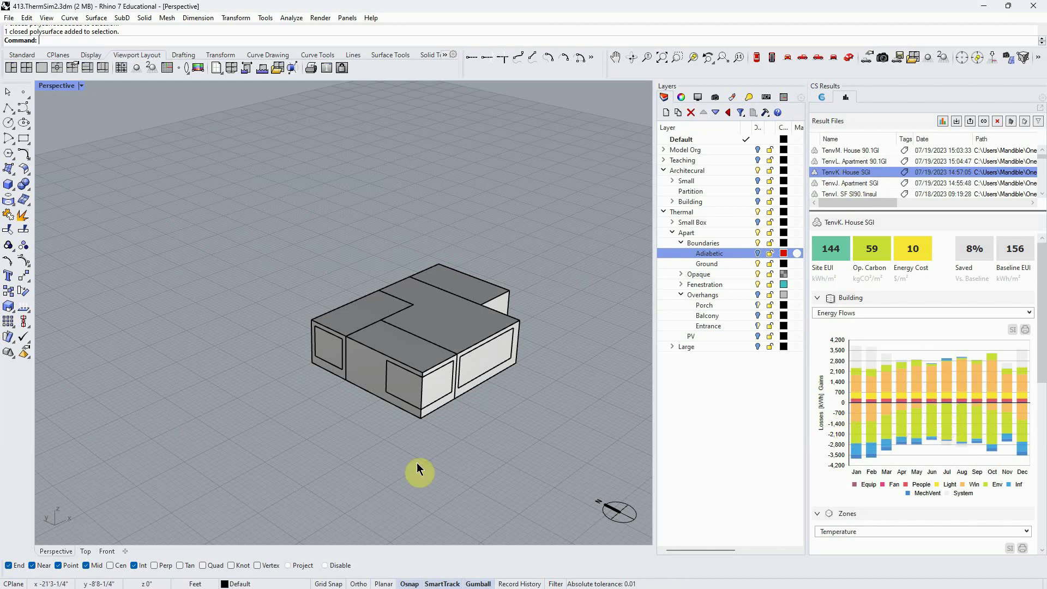
pyautogui.moveTo(417, 462); pyautogui.dragTo(457, 436)
pyautogui.click(953, 424)
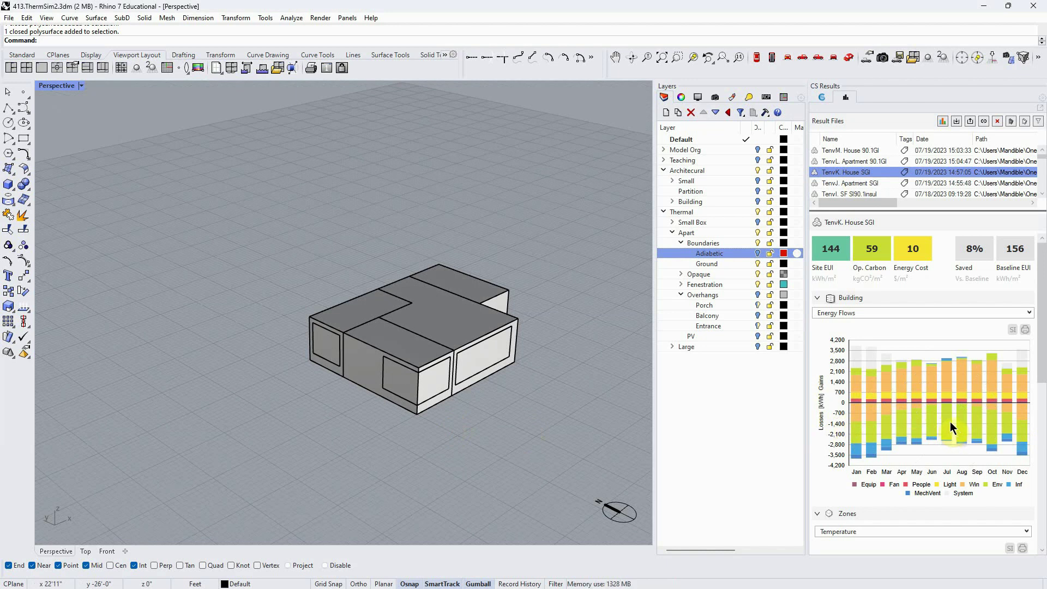
pyautogui.click(946, 418)
pyautogui.click(845, 182)
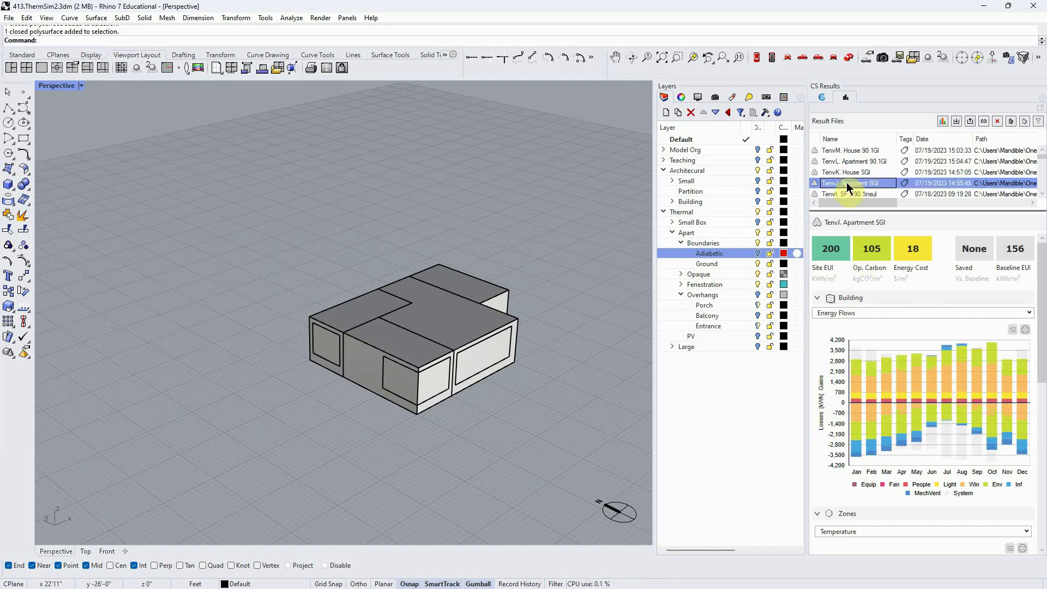
pyautogui.click(947, 414)
pyautogui.click(947, 413)
pyautogui.click(947, 356)
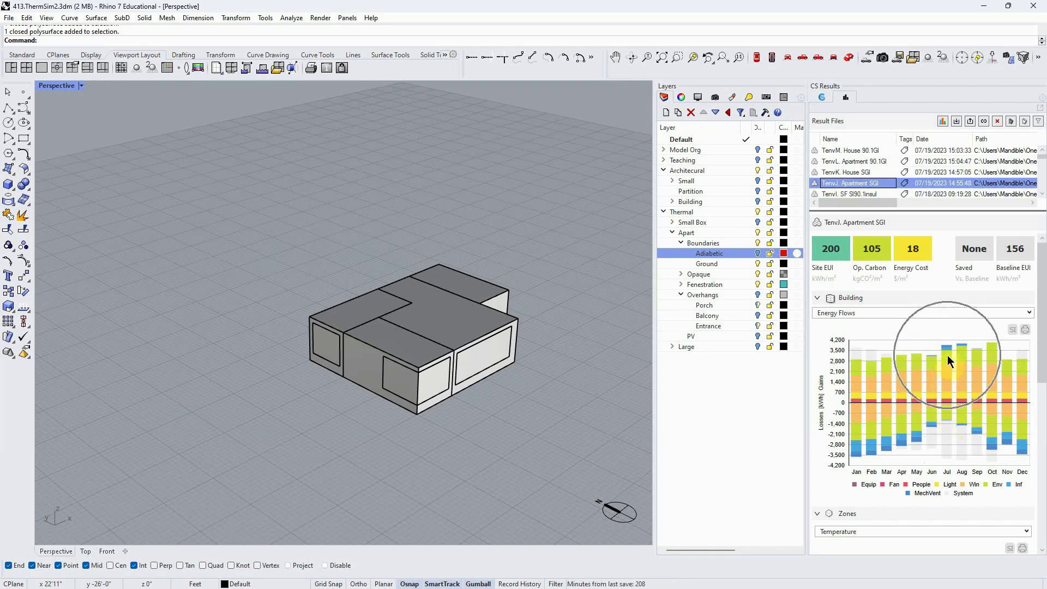
pyautogui.click(842, 172)
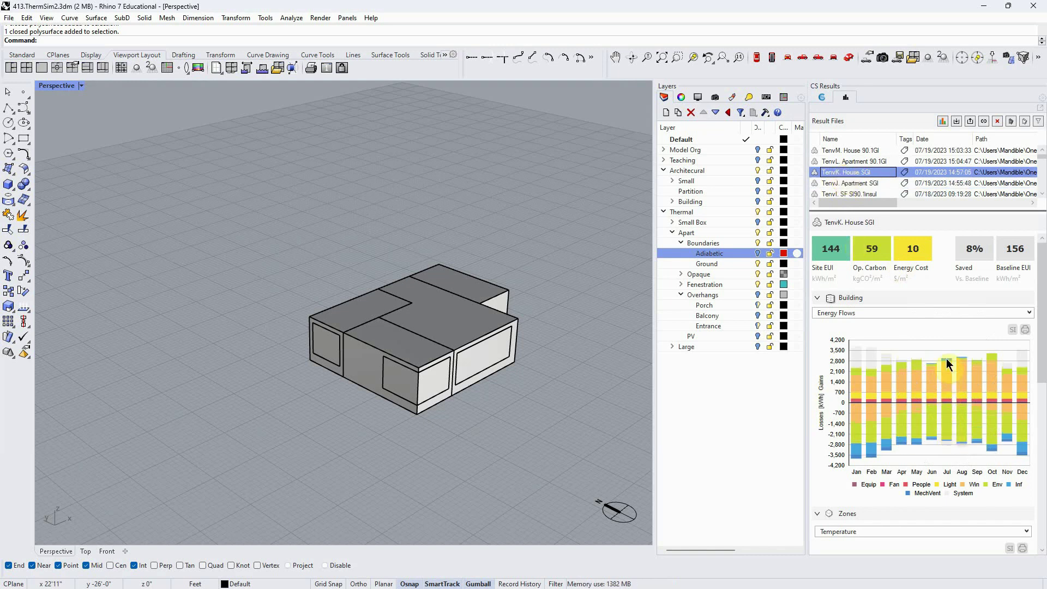
pyautogui.click(946, 362)
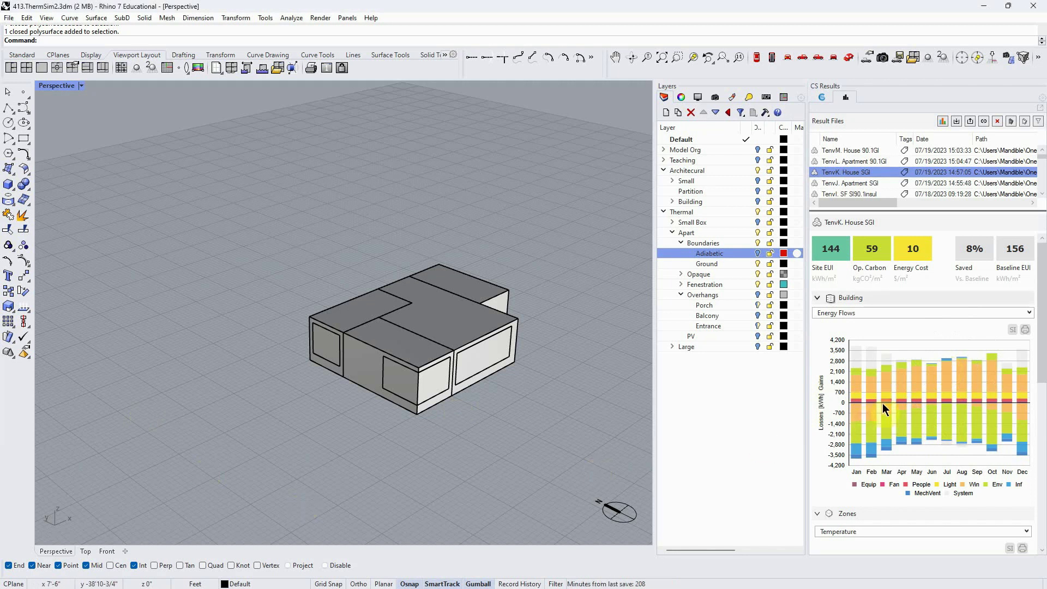
# Show TenvL. Apartment 90.1GI results and view the Building layer geometry from below
pyautogui.click(862, 162)
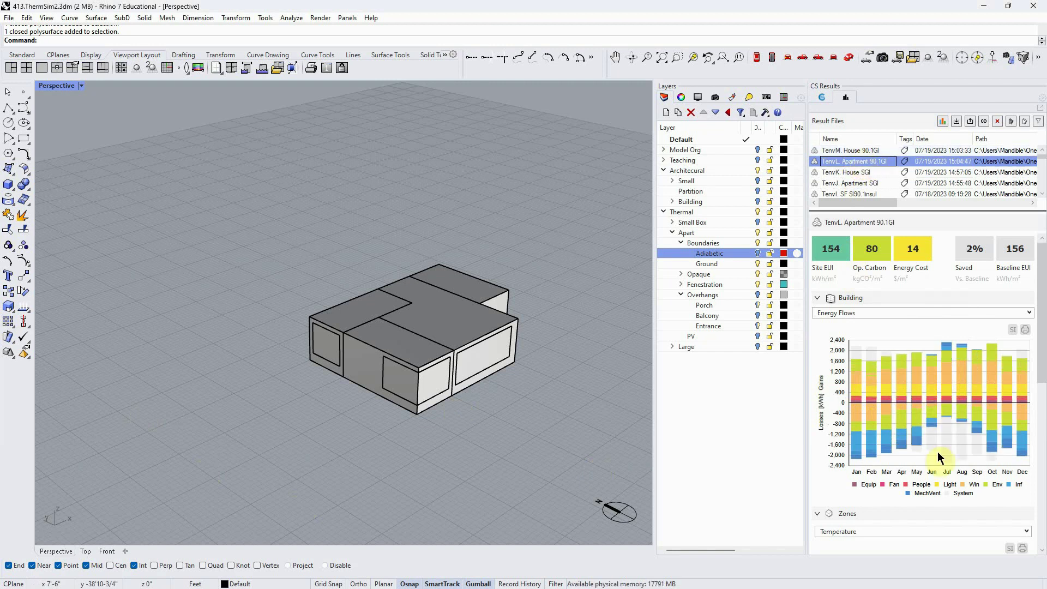
pyautogui.click(947, 412)
pyautogui.moveTo(517, 486); pyautogui.dragTo(480, 403)
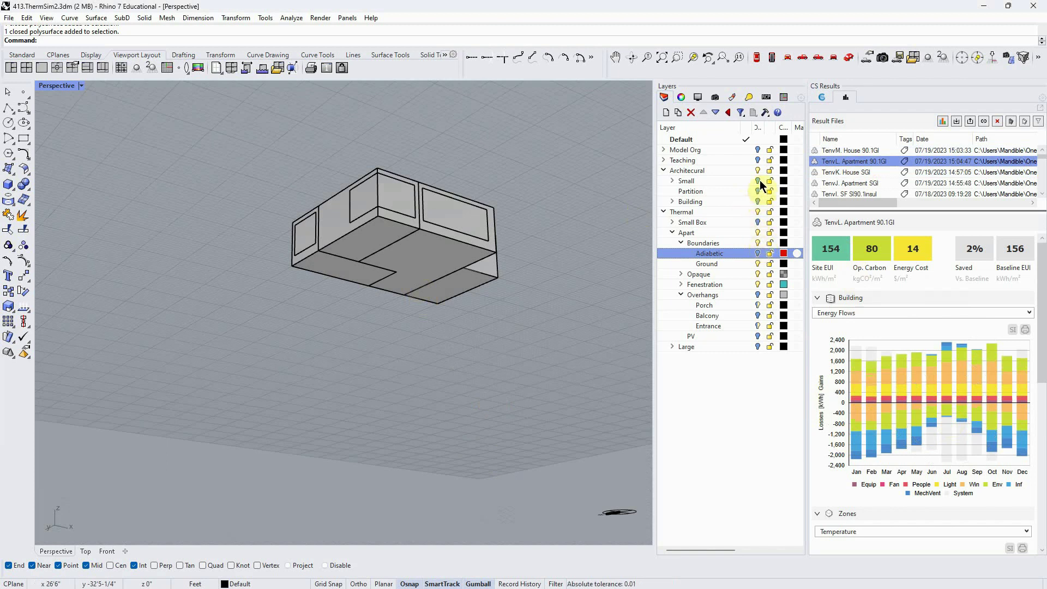
pyautogui.click(758, 202)
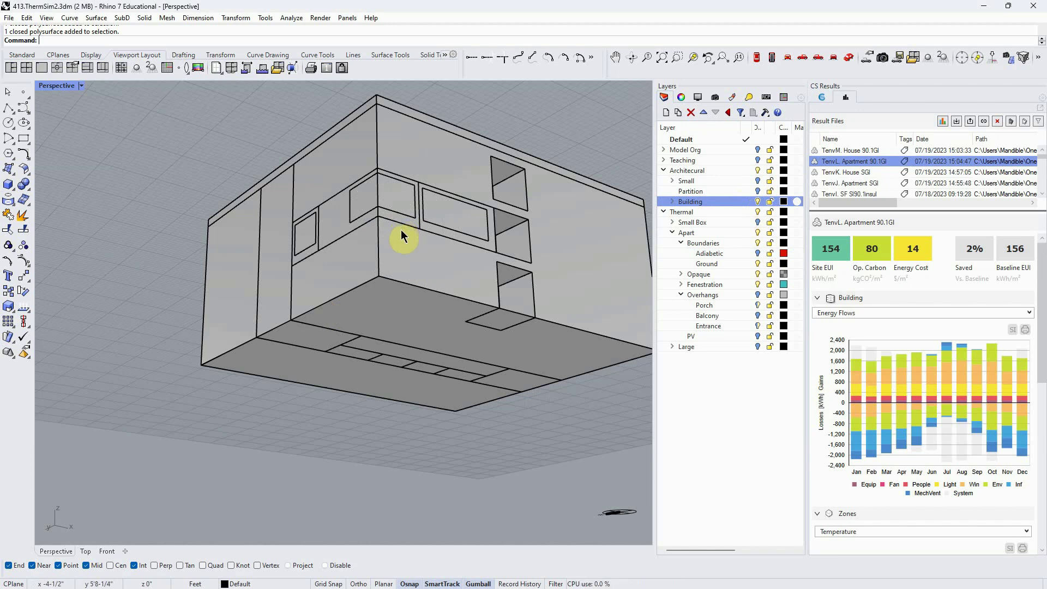
pyautogui.moveTo(400, 230)
pyautogui.mouseDown()
pyautogui.moveTo(399, 263)
pyautogui.moveTo(402, 233)
pyautogui.mouseUp()
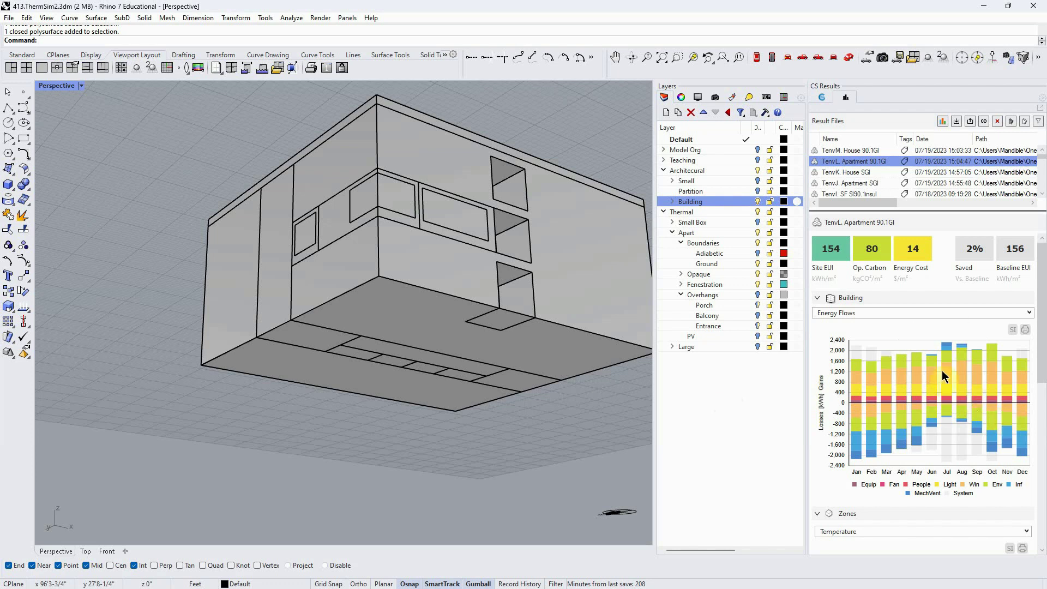
# Switch the results to TenvM. House 90.1GI
pyautogui.click(946, 411)
pyautogui.click(947, 443)
pyautogui.click(840, 155)
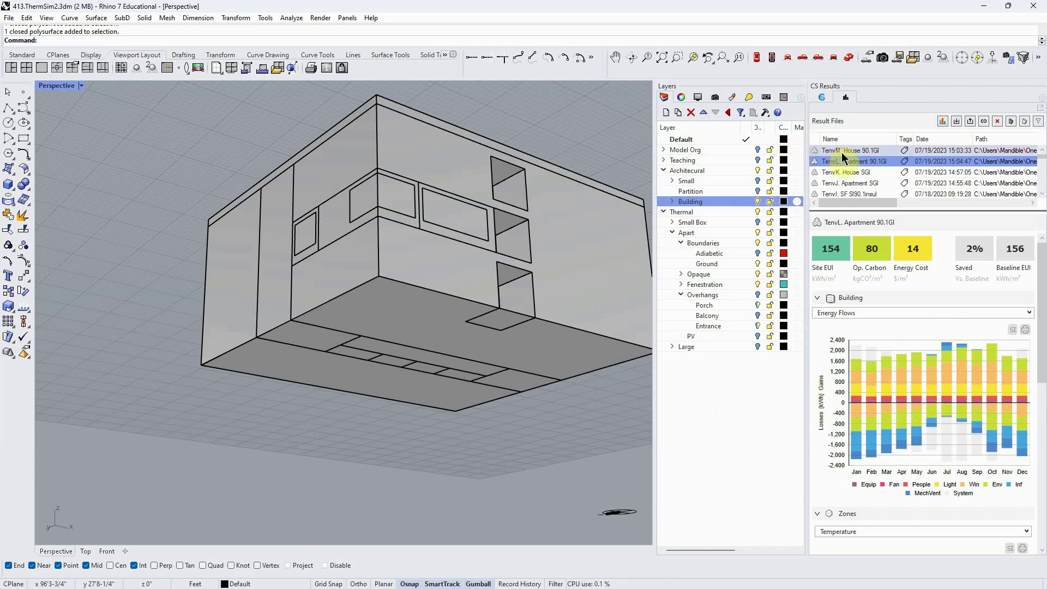
# Hide the large Building layer geometry again
pyautogui.click(758, 200)
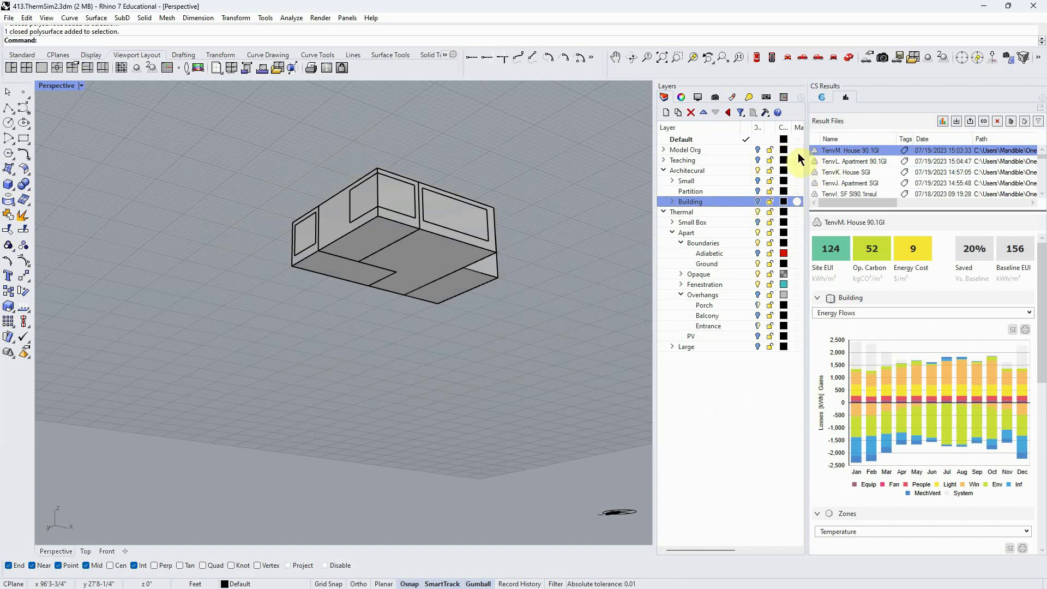
pyautogui.click(947, 427)
pyautogui.click(839, 254)
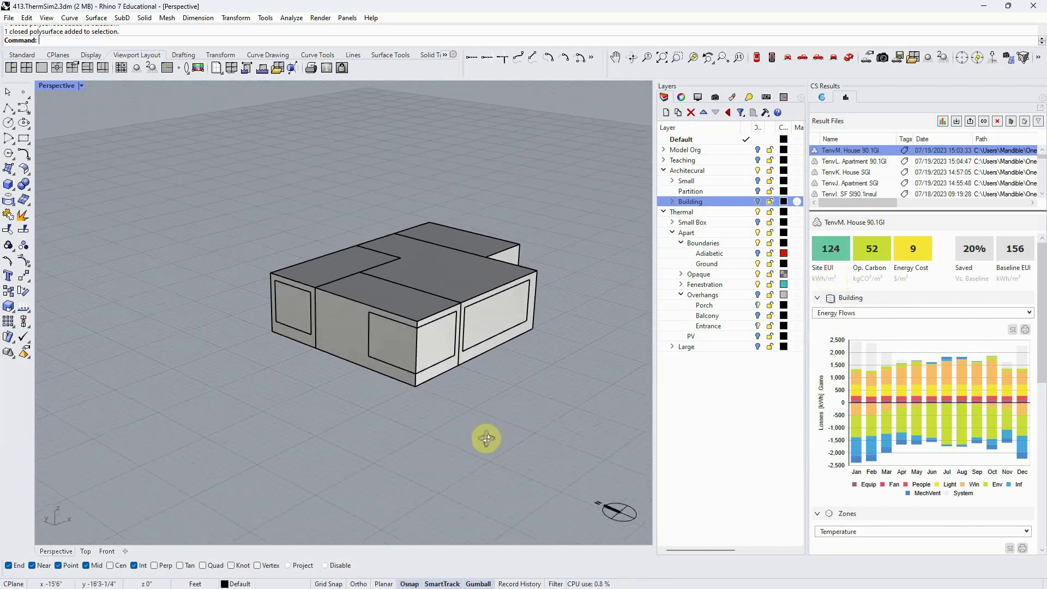
pyautogui.click(481, 405)
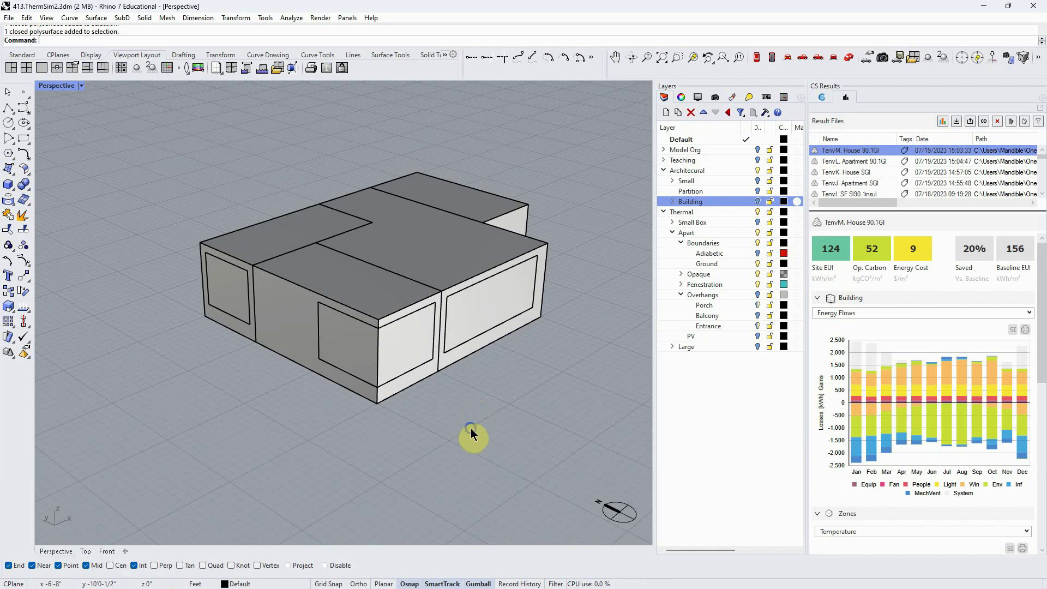
# Rotate, zoom, and tilt the view to look down closely on the house model
pyautogui.moveTo(470, 427)
pyautogui.mouseDown()
pyautogui.moveTo(462, 421)
pyautogui.moveTo(475, 427)
pyautogui.mouseUp()
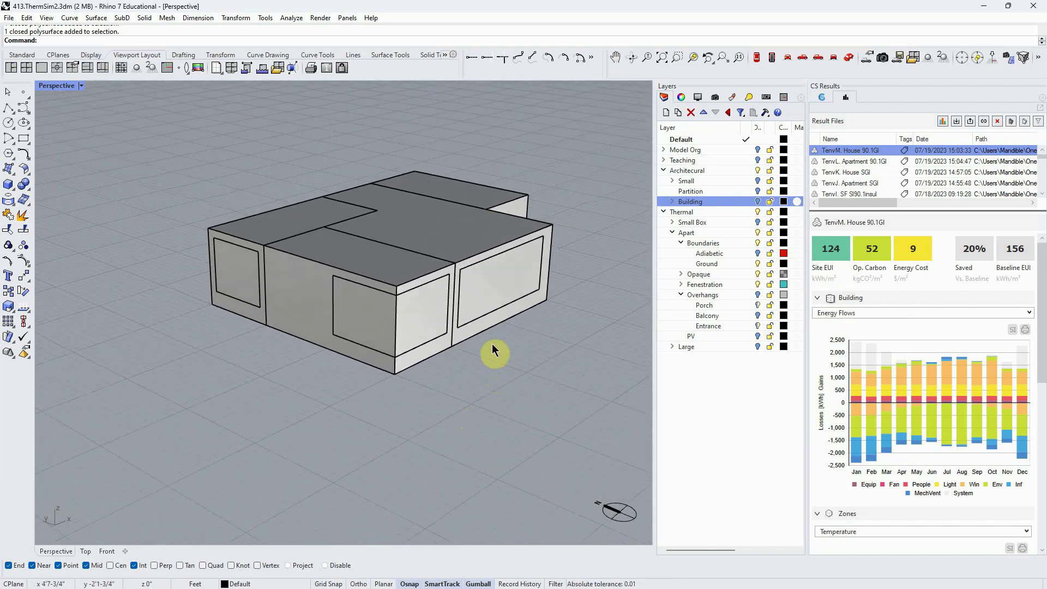
pyautogui.scroll(2, 482, 311)
pyautogui.moveTo(480, 306); pyautogui.dragTo(484, 412)
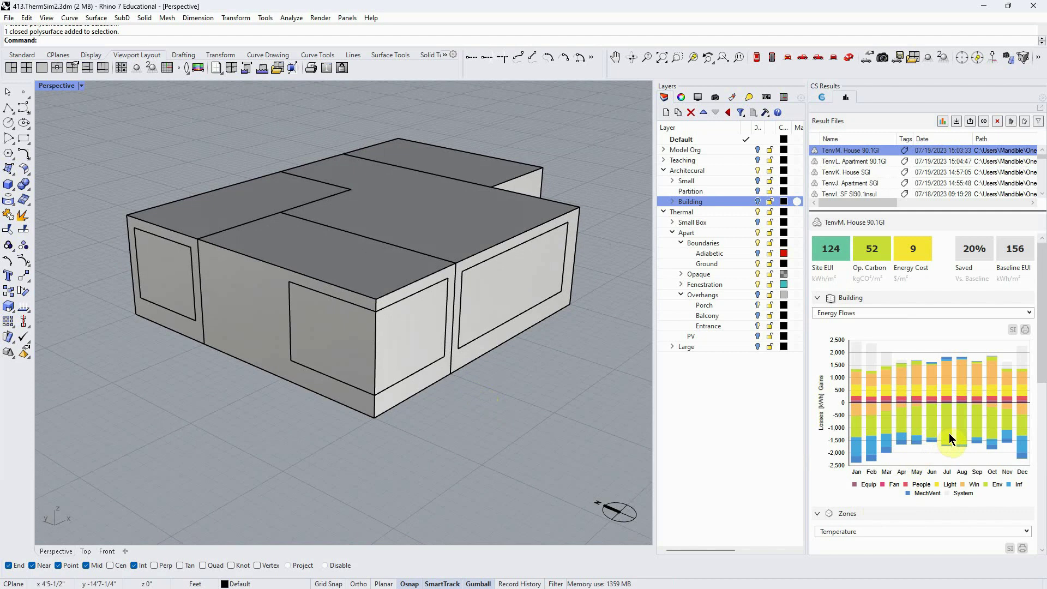
pyautogui.moveTo(535, 462); pyautogui.dragTo(492, 460)
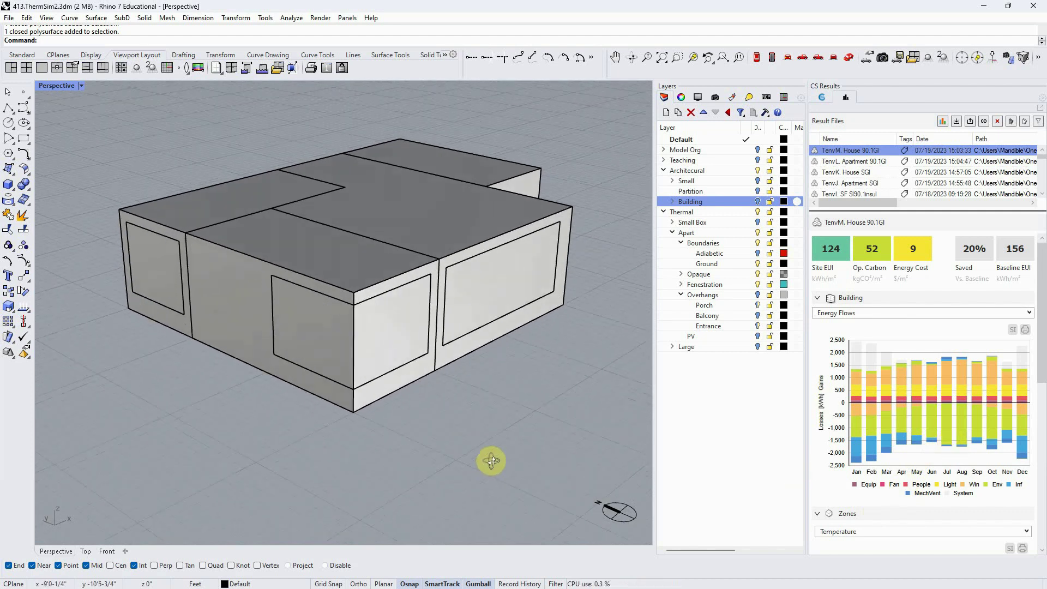